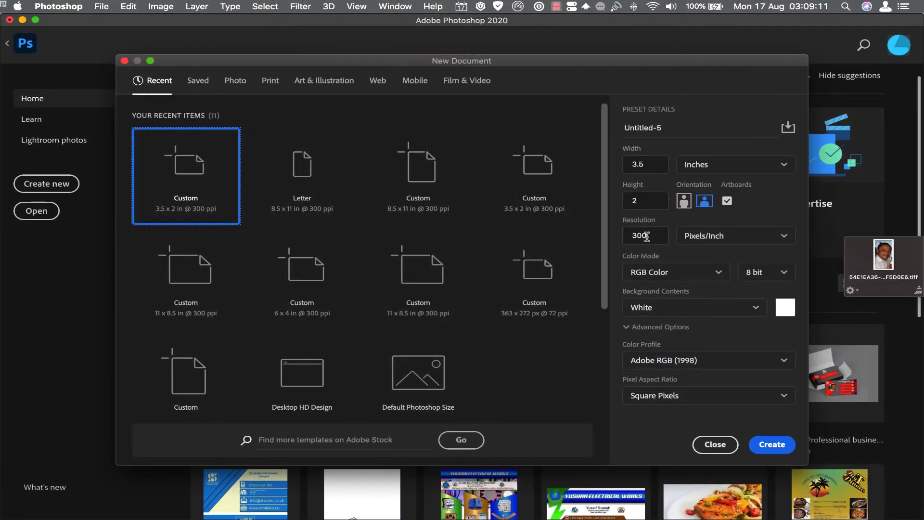
Create a 3.5 × 2 inch, 300 ppi document with artboards enabled.
left_click(772, 453)
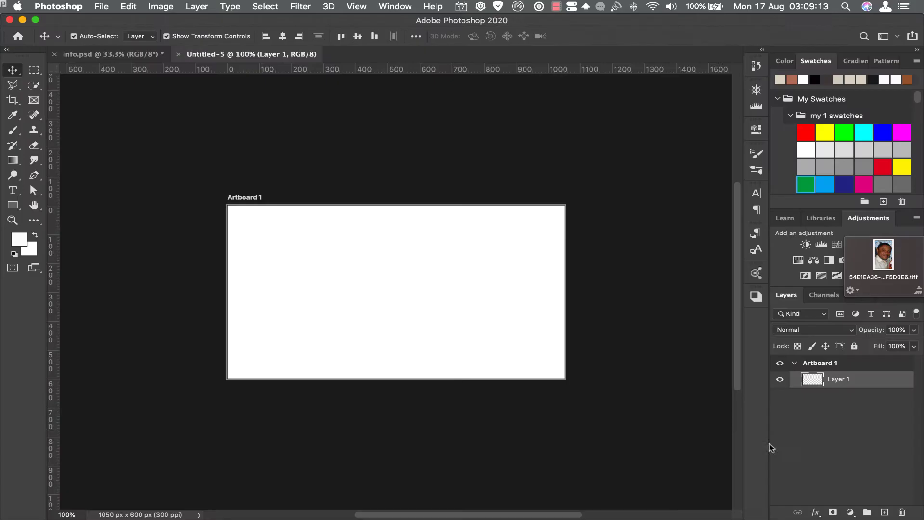
Add a same-size Artboard 2 below Artboard 1 using the Artboard Tool.
right_click(13, 70)
left_click(62, 81)
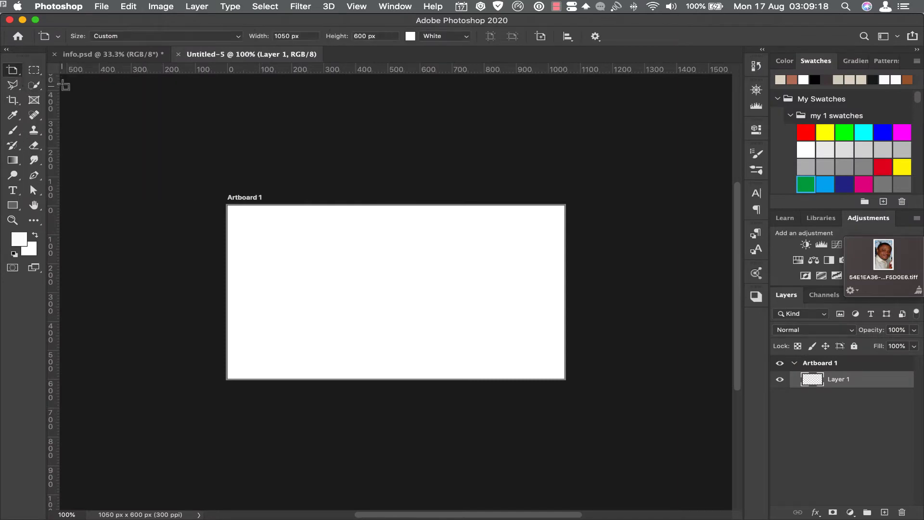
right_click(13, 71)
left_click(65, 69)
left_click(264, 252)
right_click(13, 70)
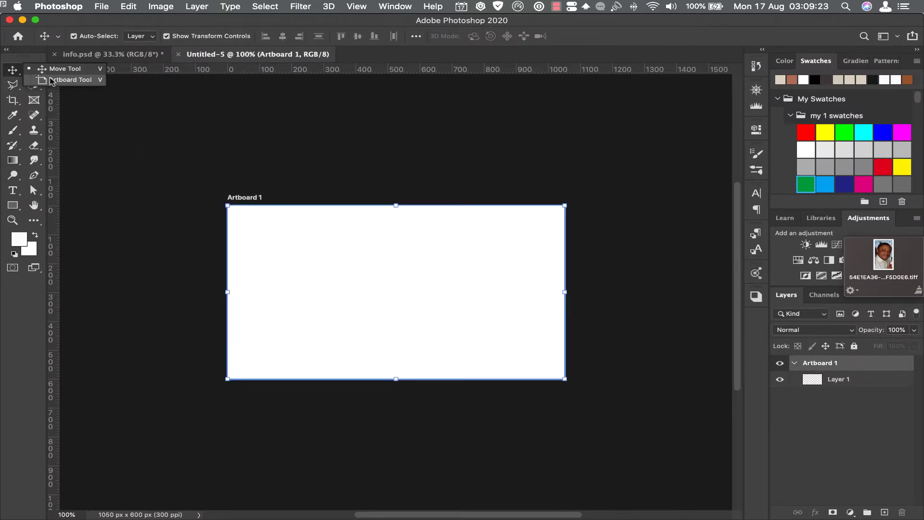
left_click(52, 81)
left_click(398, 406)
scroll(301, 371, "up", 5)
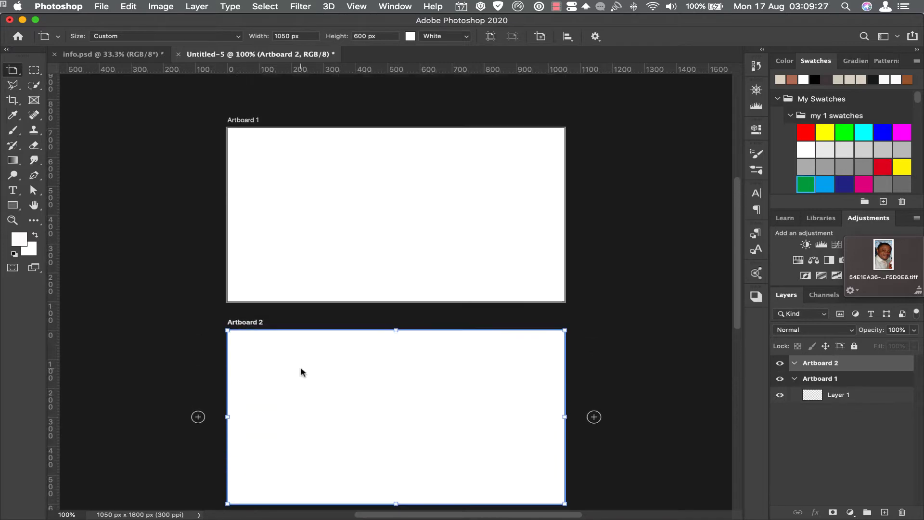
Return to the Move tool and select Artboard 1 for drawing.
right_click(13, 71)
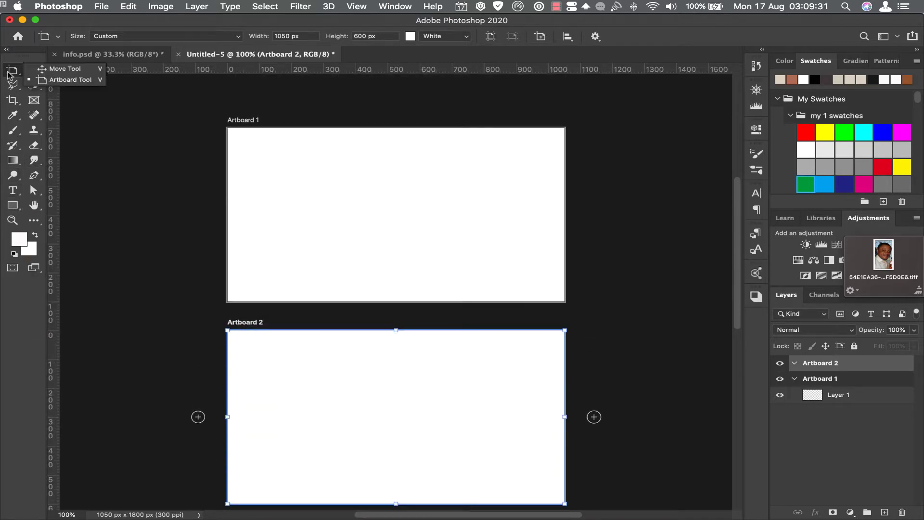
left_click(63, 69)
left_click(282, 174)
left_click(12, 205)
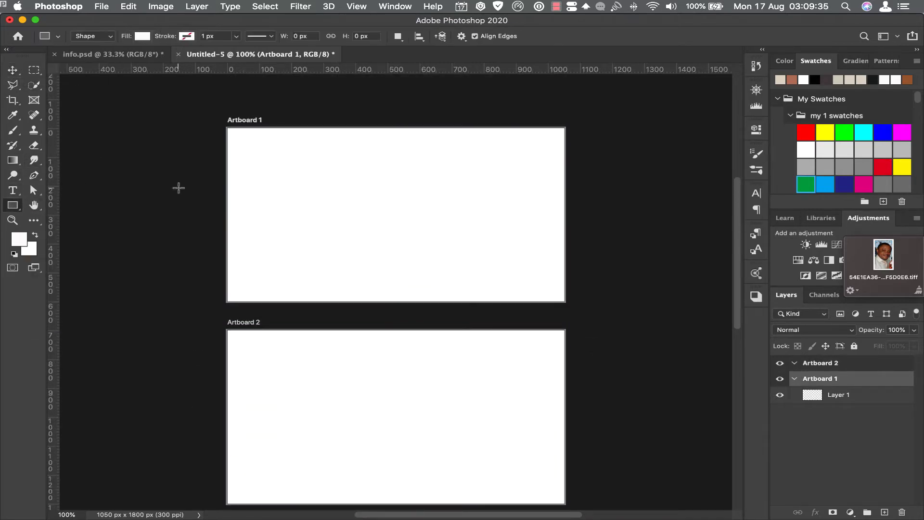
Draw an 837 × 69 px dark-brown bar with 34.5 px rounded corners on Artboard 1.
left_click_drag(176, 187, 443, 211)
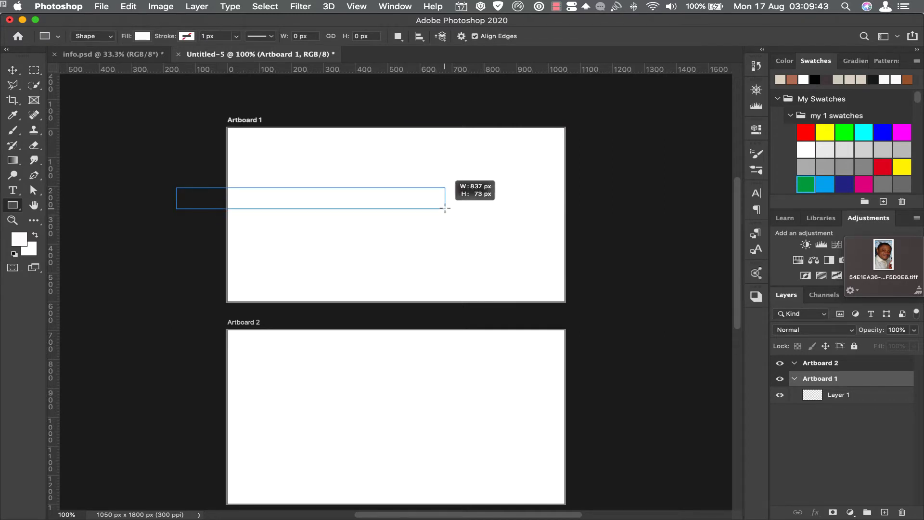
left_click_drag(444, 211, 445, 208)
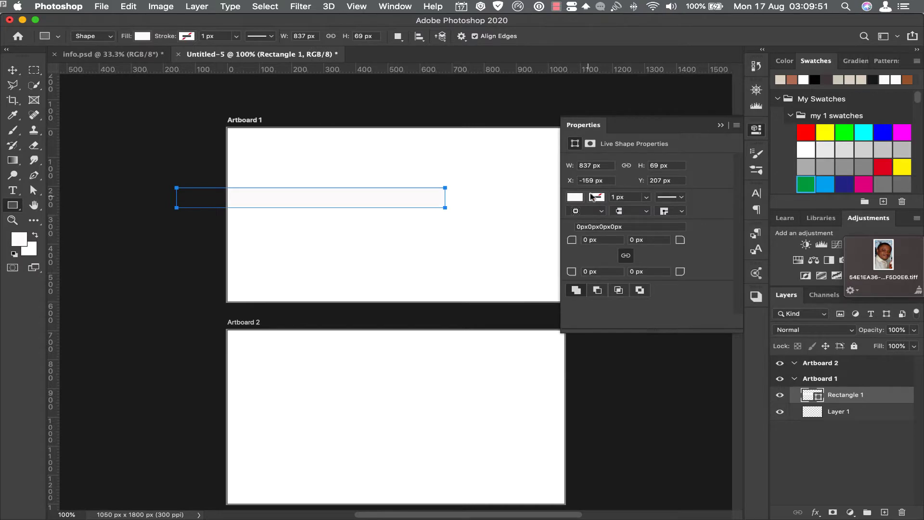
left_click(573, 197)
left_click(623, 258)
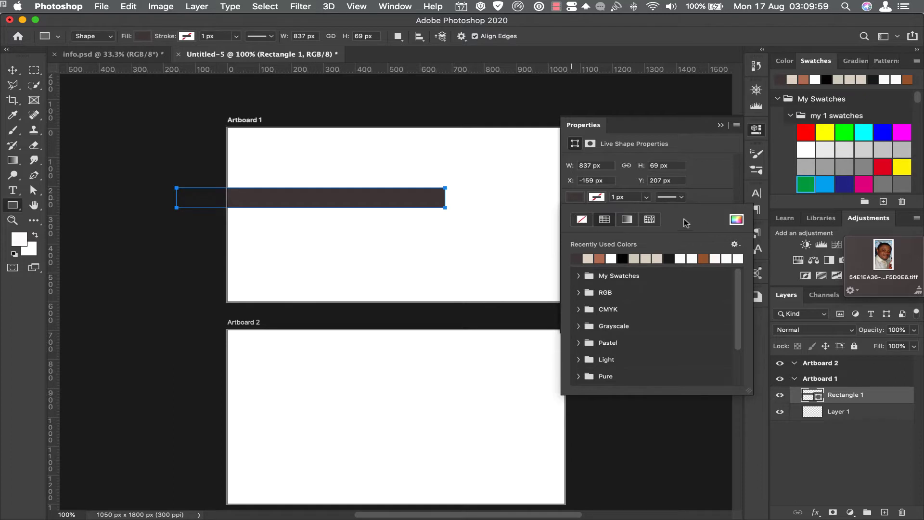
left_click(578, 199)
left_click_drag(608, 240, 763, 224)
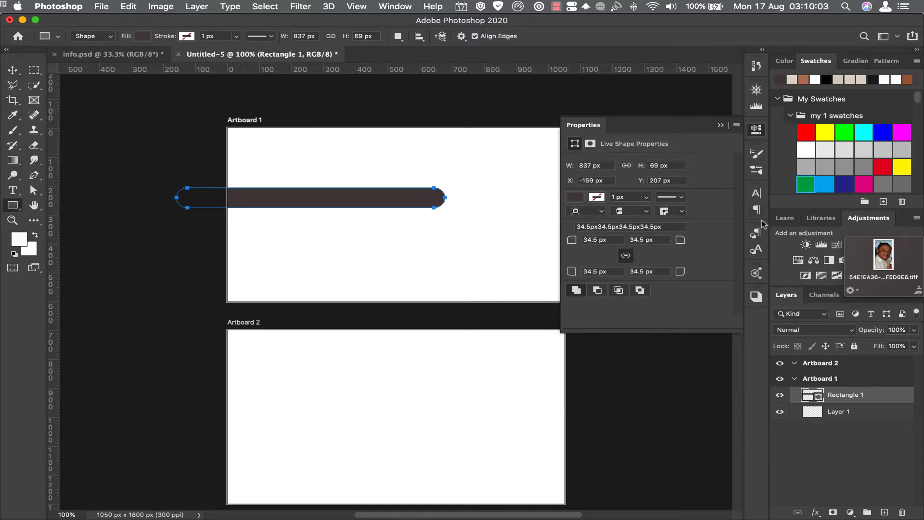
key("v")
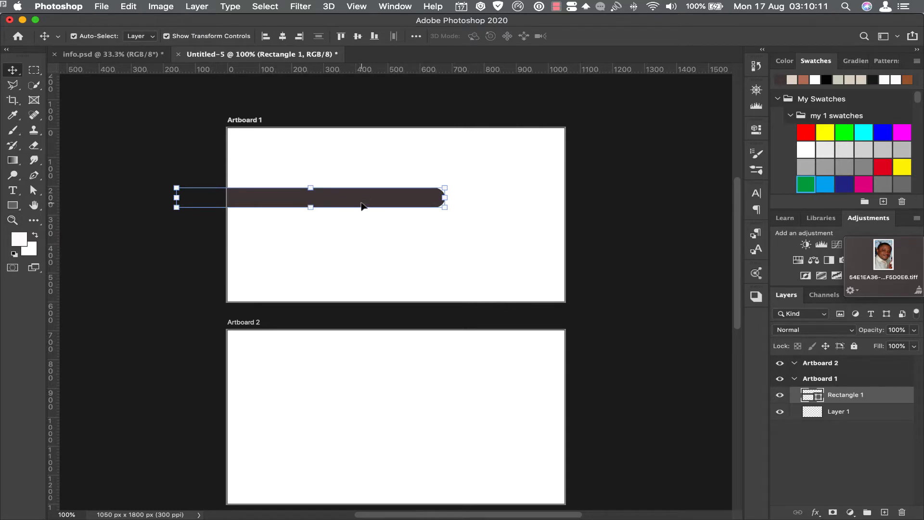
Duplicate Rectangle 1 into four stacked copies and zoom in on Artboard 1.
key("ctrl+j")
key("ctrl+j")
key("ctrl+j")
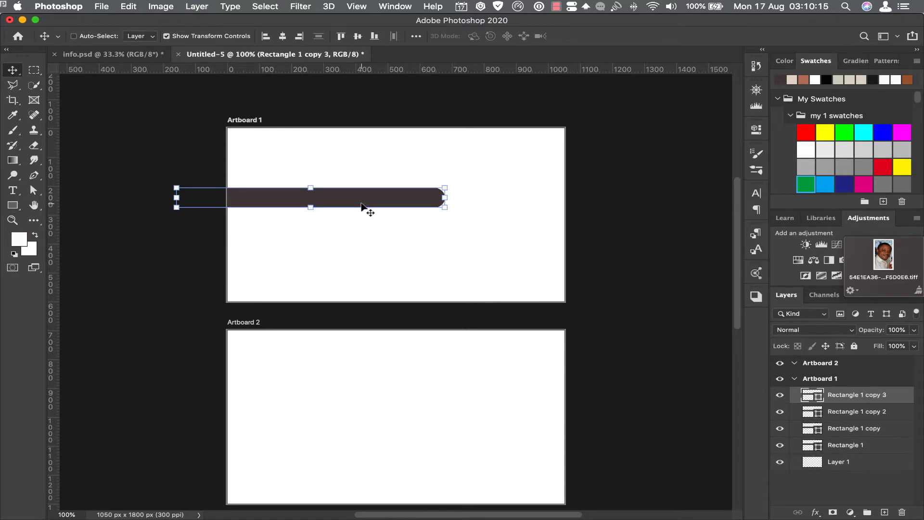
key("ctrl+j")
key("z")
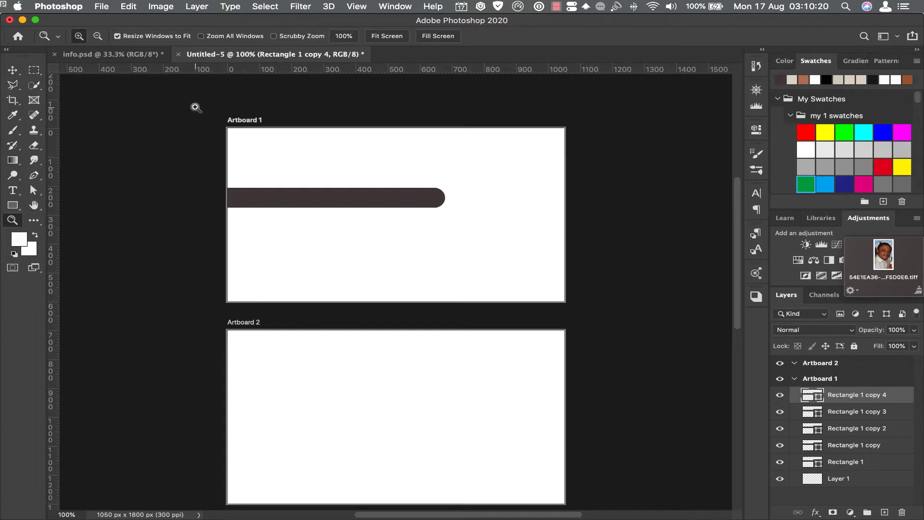
left_click_drag(196, 108, 588, 322)
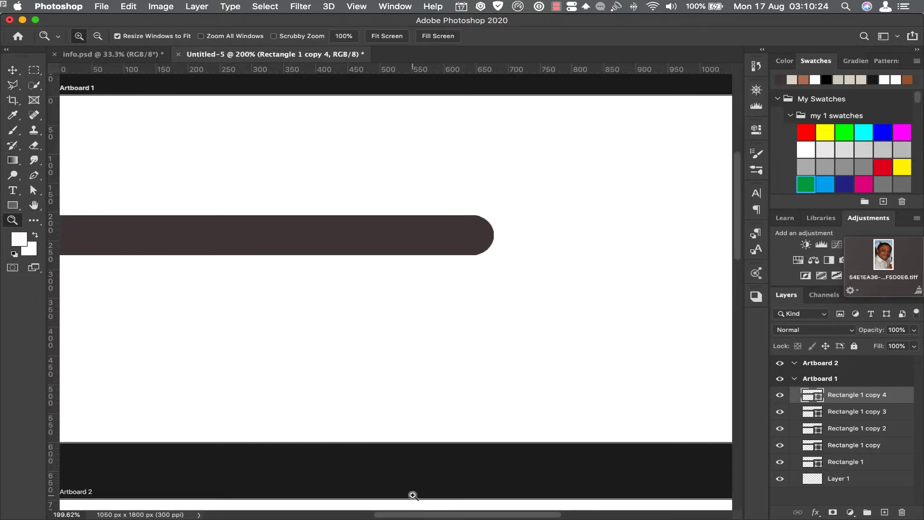
key("ctrl+1")
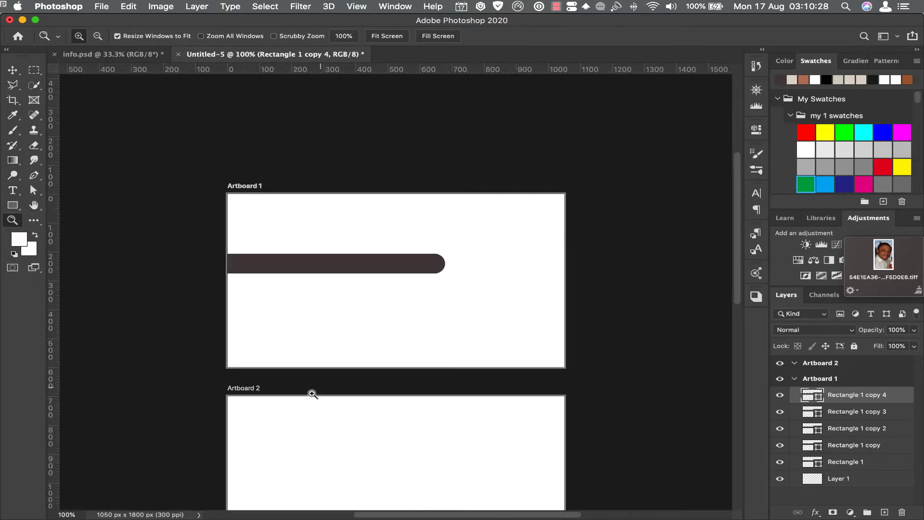
left_click_drag(227, 193, 600, 439)
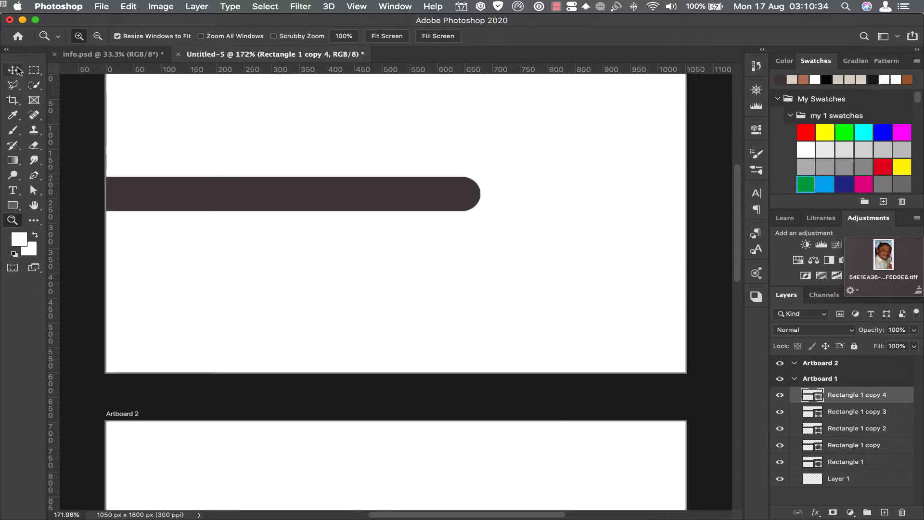
left_click(17, 71)
mouse_move(231, 188)
left_mouse_down()
mouse_move(232, 197)
mouse_move(234, 189)
left_mouse_up()
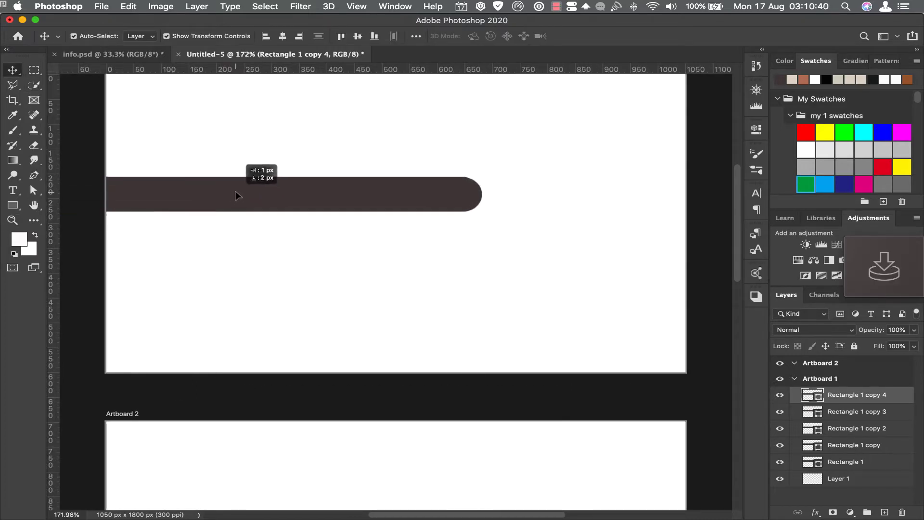
Rotate all five stacked bars about -37.5° and shift them toward the left edge.
left_click_drag(150, 140, 346, 278)
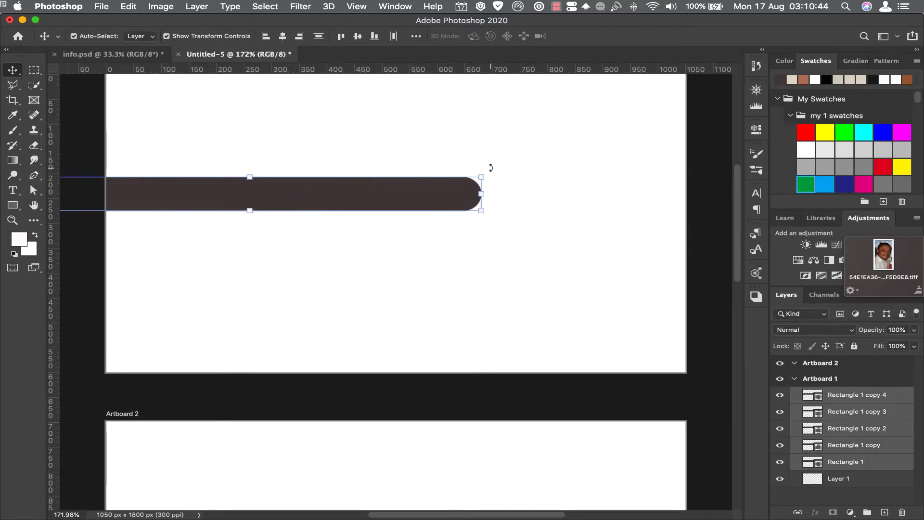
mouse_move(487, 165)
left_mouse_down()
mouse_move(383, 133)
mouse_move(305, 182)
left_mouse_up()
left_click_drag(350, 128, 337, 103)
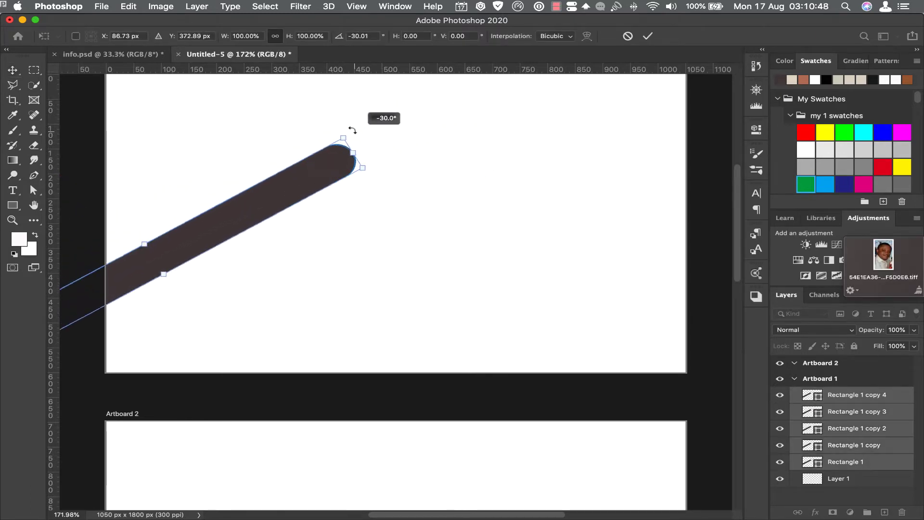
left_click_drag(313, 155, 239, 180)
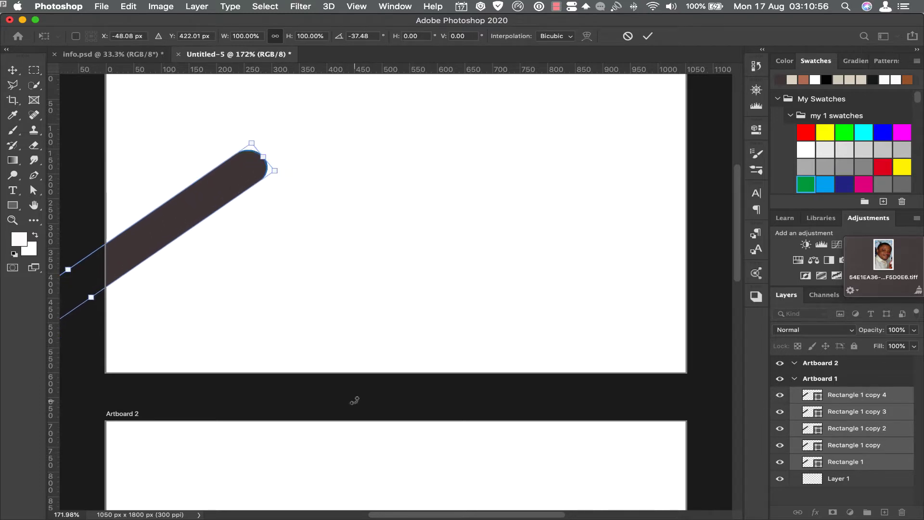
left_click(648, 36)
left_click_drag(180, 226, 185, 201)
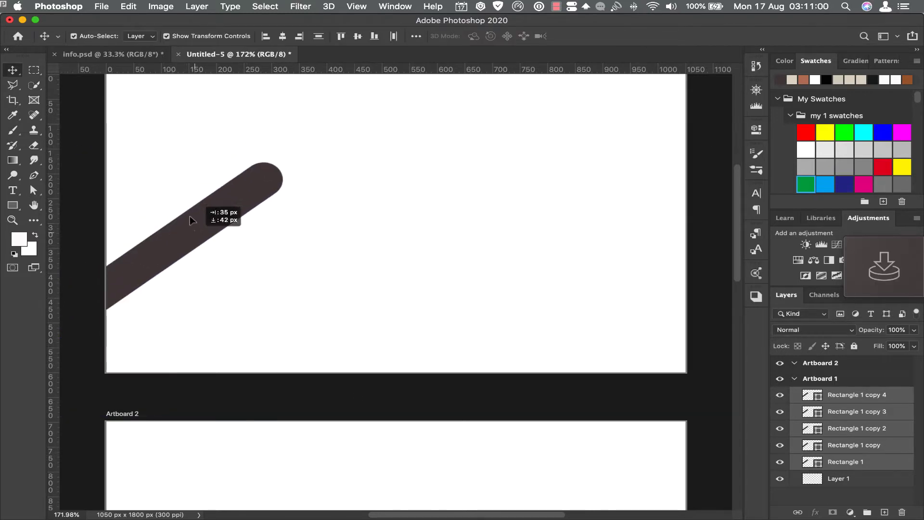
Spread the five bars into staggered diagonal stripes along the left edge.
left_click(342, 320)
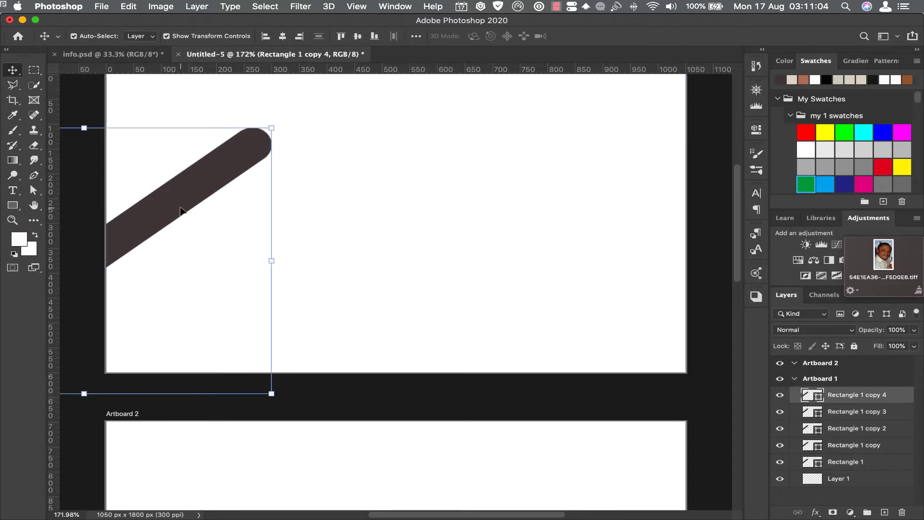
left_click_drag(193, 220, 338, 371)
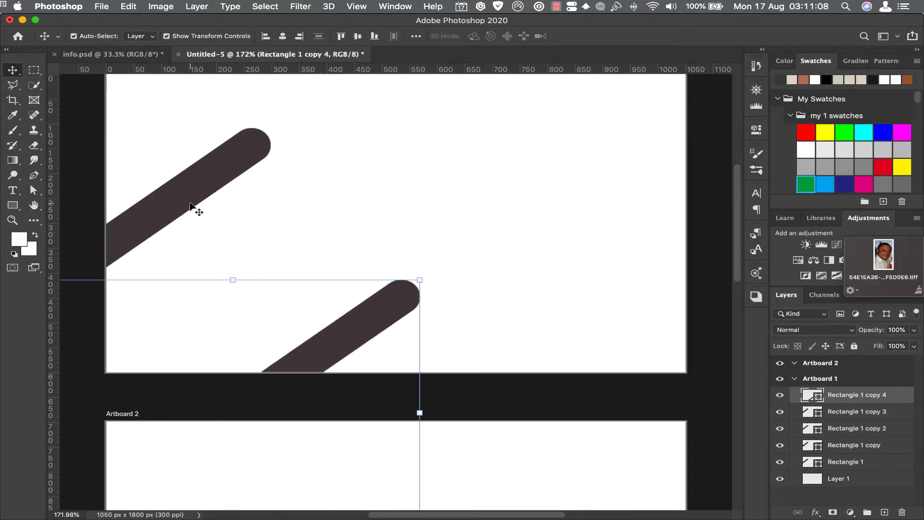
left_click_drag(197, 207, 282, 337)
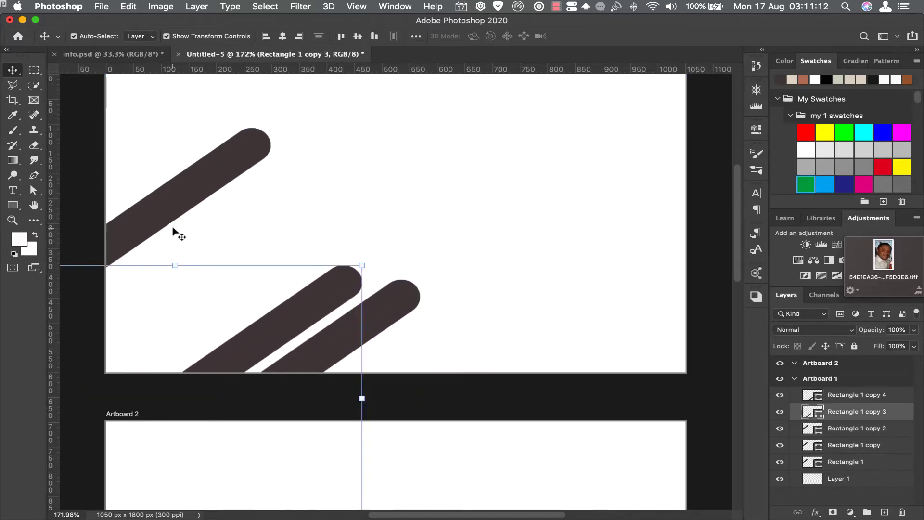
left_click_drag(175, 230, 244, 299)
left_click_drag(236, 172, 230, 250)
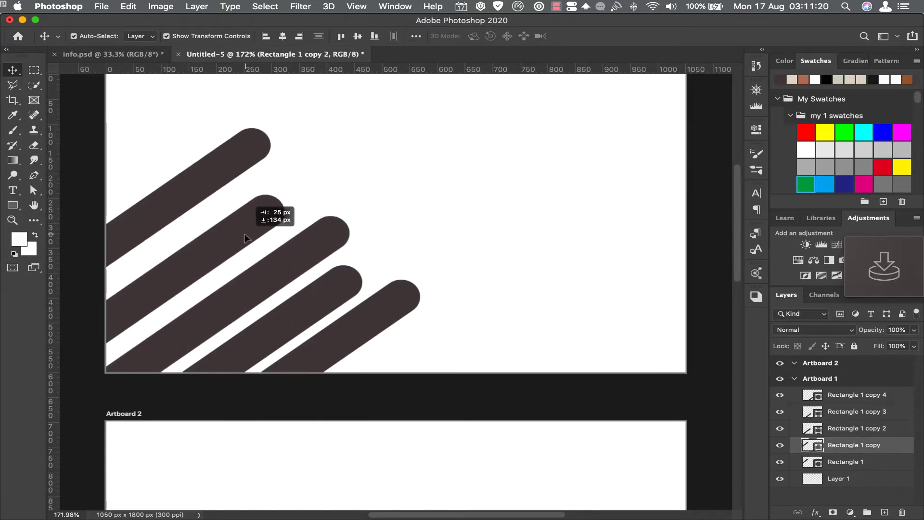
left_click_drag(313, 239, 325, 226)
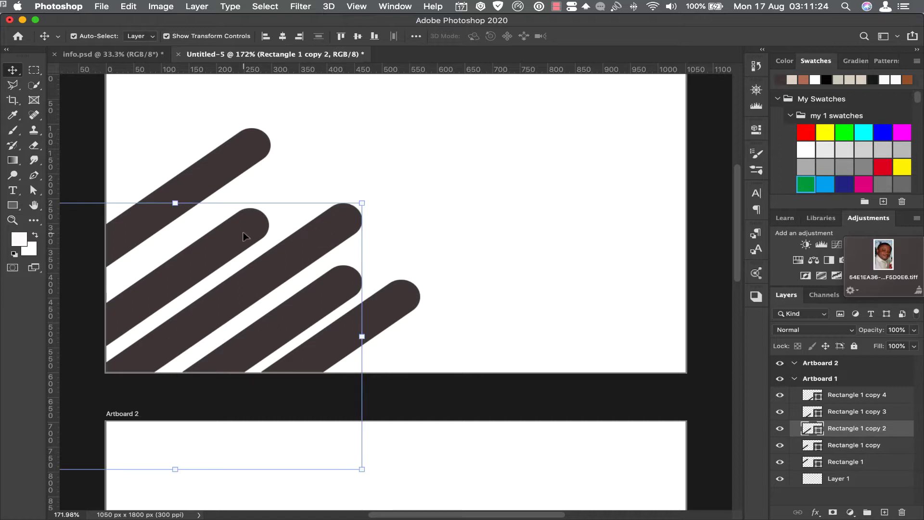
left_click_drag(244, 235, 255, 226)
left_click_drag(320, 299, 317, 293)
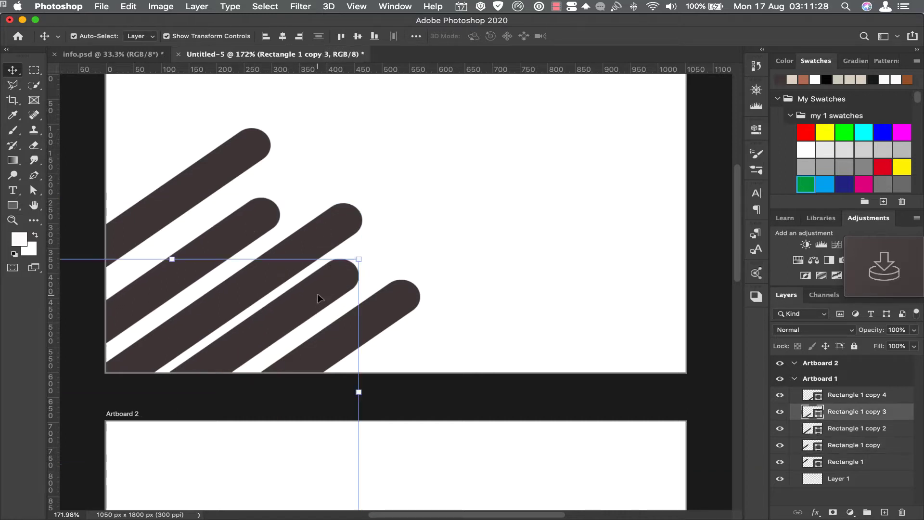
left_click_drag(328, 339, 322, 338)
left_click_drag(175, 218, 184, 234)
Select all five rectangle layers and group them as Group 1.
scroll(486, 274, "up", 3)
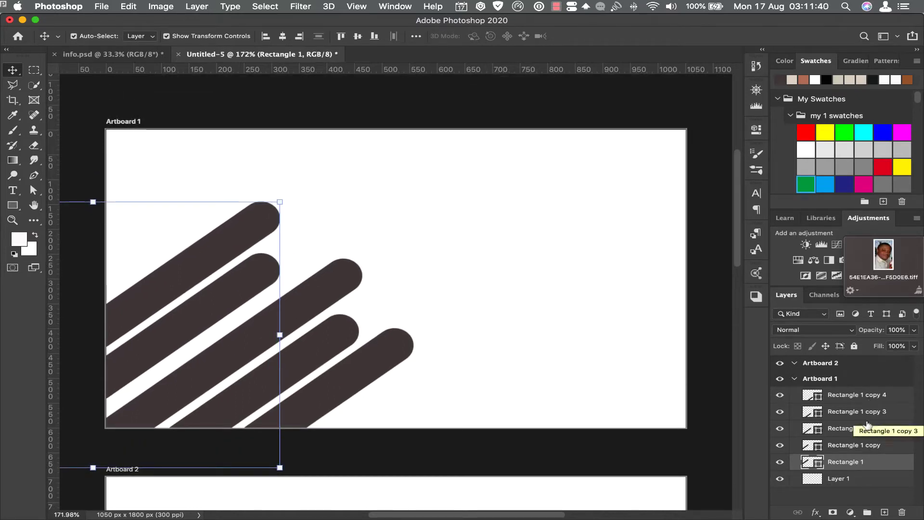
left_click(861, 445)
left_click(835, 395)
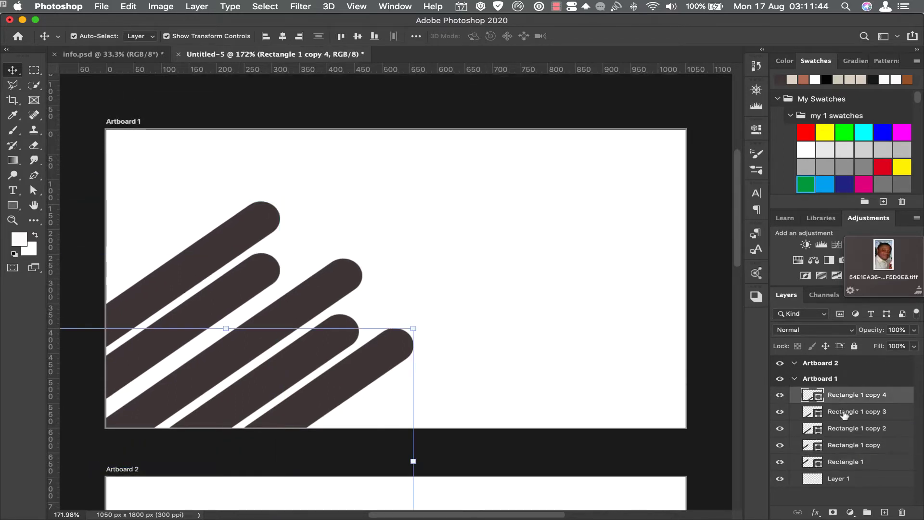
left_click(846, 428, "shift")
left_click(852, 462, "shift")
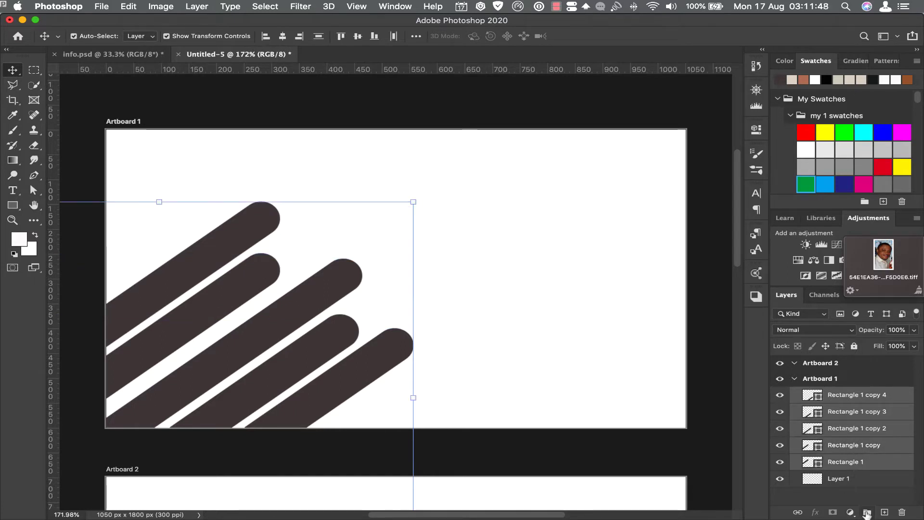
left_click(867, 512)
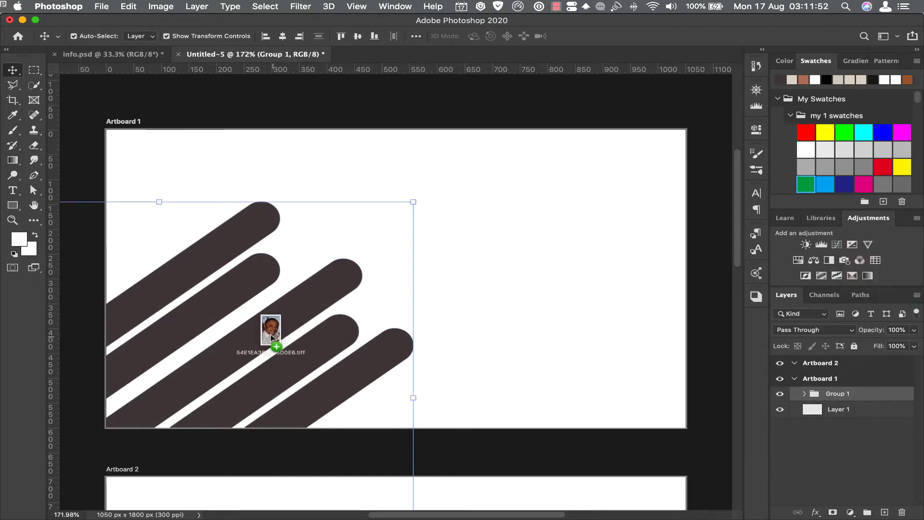
Place the portrait TIFF on Artboard 1 and move it over the stripes.
left_click_drag(887, 260, 270, 337)
left_click(603, 35)
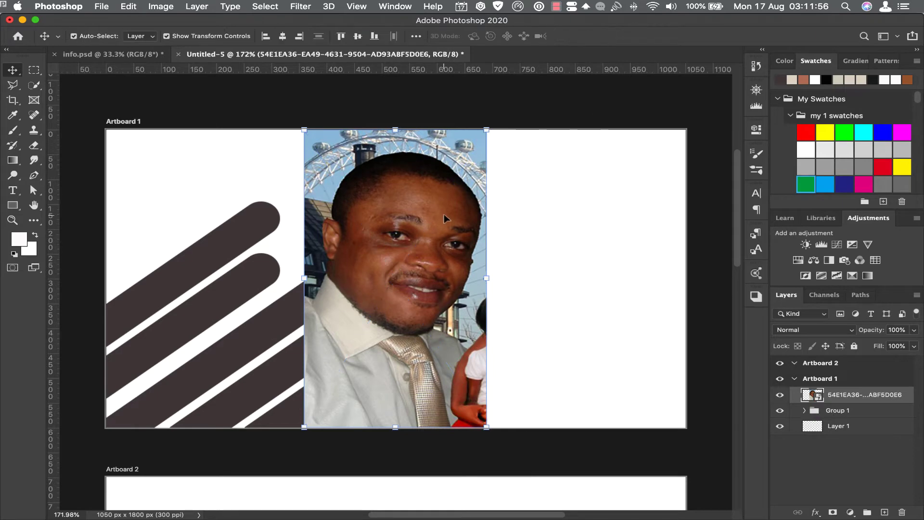
mouse_move(444, 214)
left_mouse_down()
mouse_move(245, 303)
mouse_move(249, 281)
left_mouse_up()
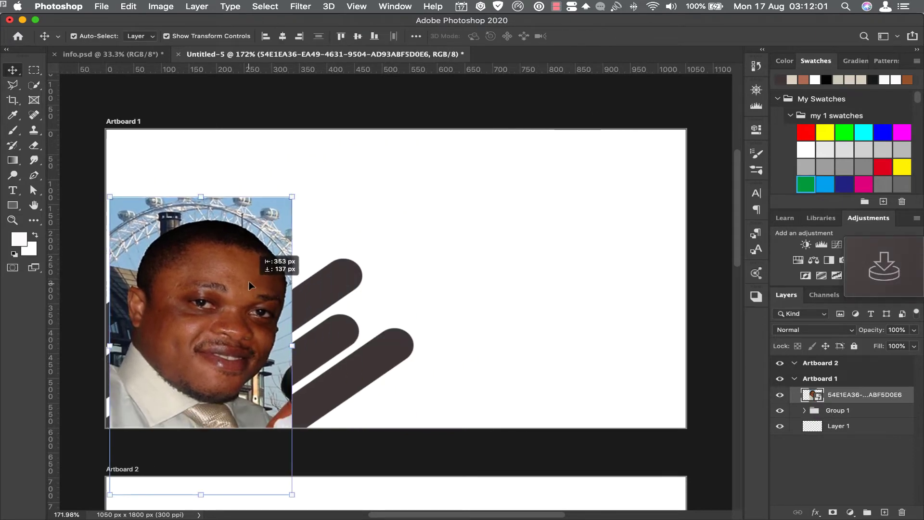
Scale the portrait to about 121% and position it over the left half.
left_click(290, 194)
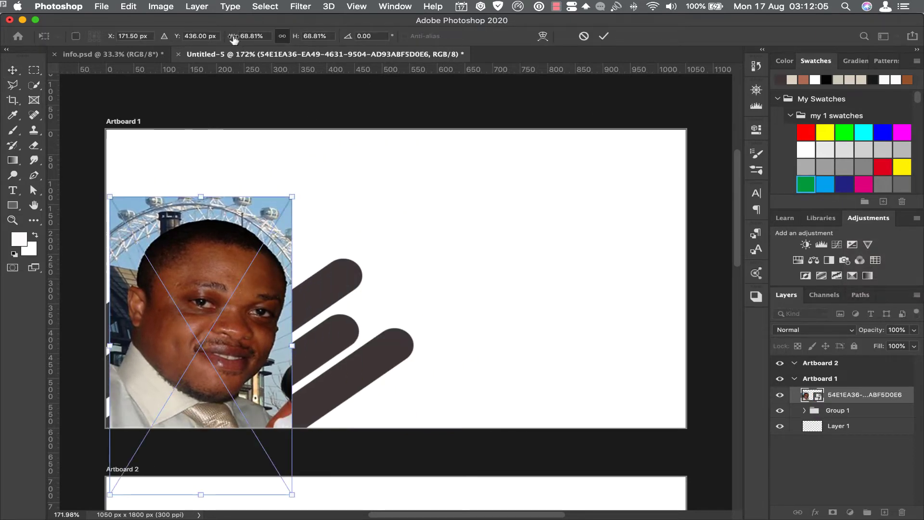
left_click_drag(233, 37, 255, 36)
left_click_drag(277, 179, 329, 222)
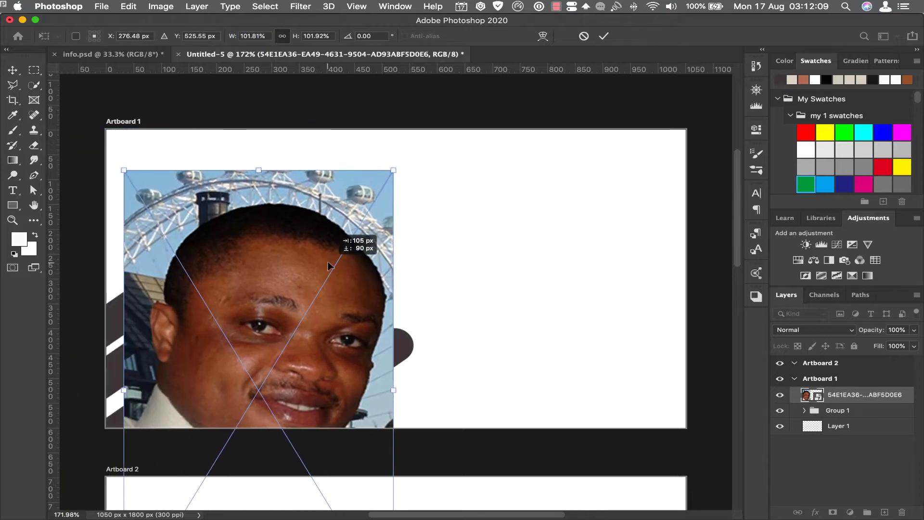
left_click_drag(231, 36, 255, 36)
left_click_drag(282, 256, 287, 238)
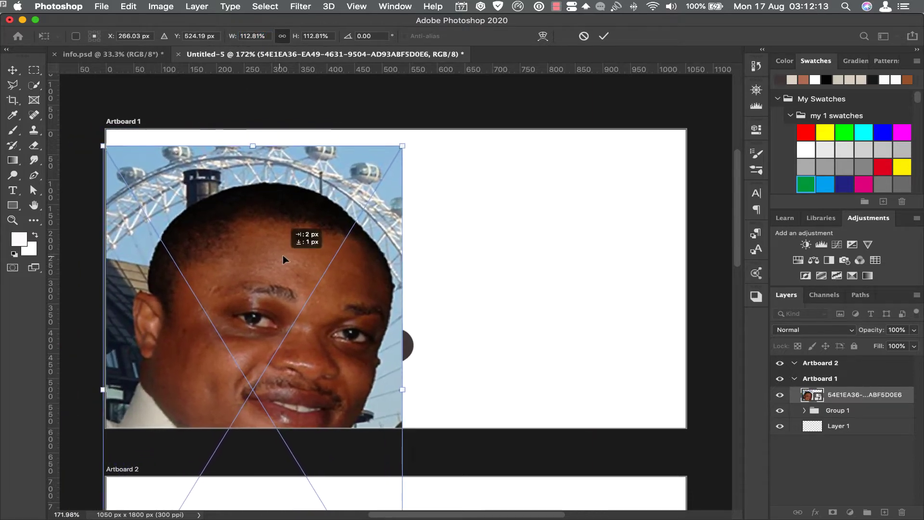
left_click_drag(246, 39, 237, 41)
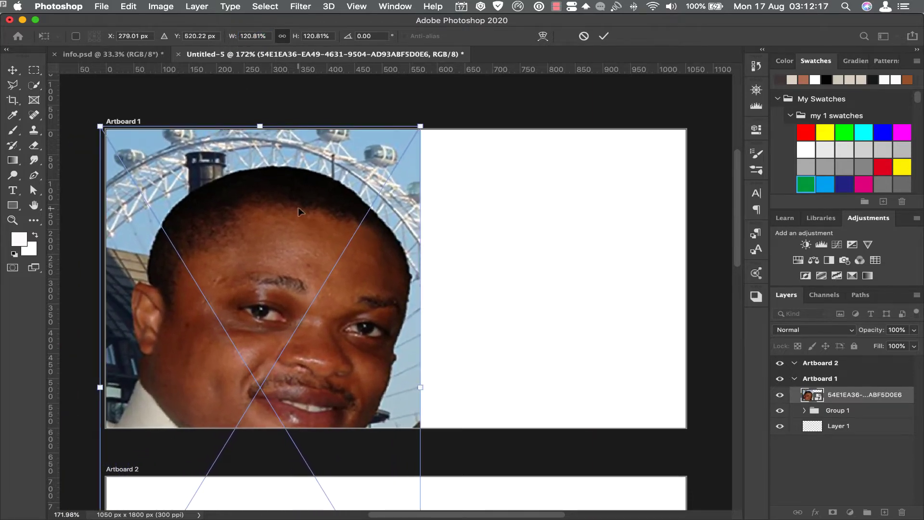
left_click_drag(300, 211, 303, 199)
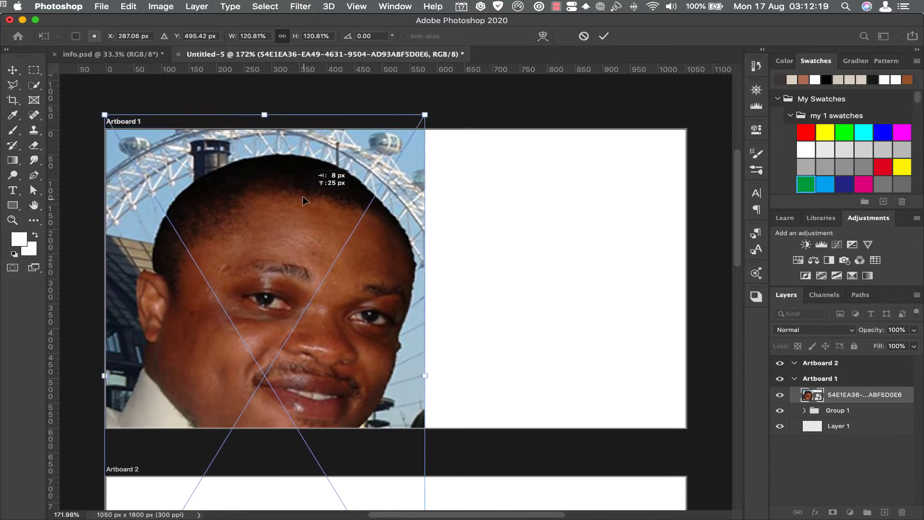
Clip the portrait to Group 1 and nudge it into place with arrow keys.
key("Return")
left_click(831, 403, "alt")
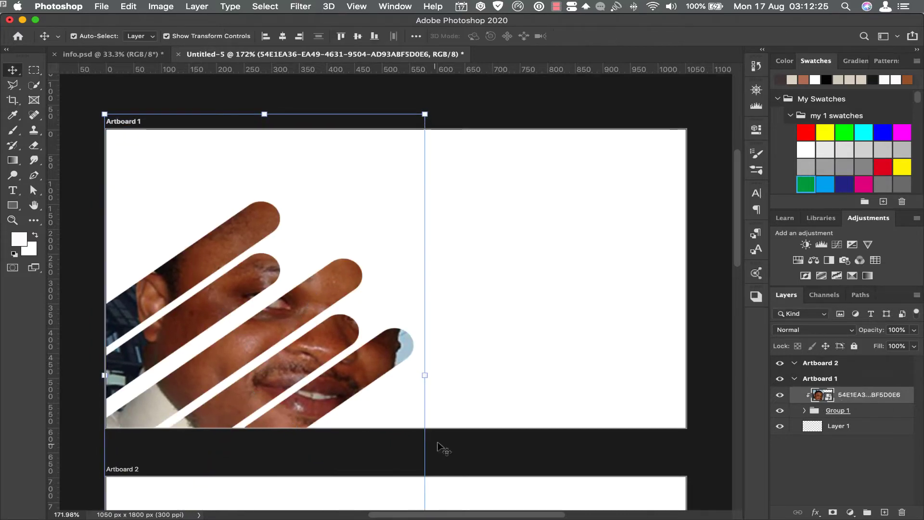
key("shift+Left")
key("shift+Left")
key("shift+Left")
key("shift+Down")
key("shift+Down")
key("shift+Down")
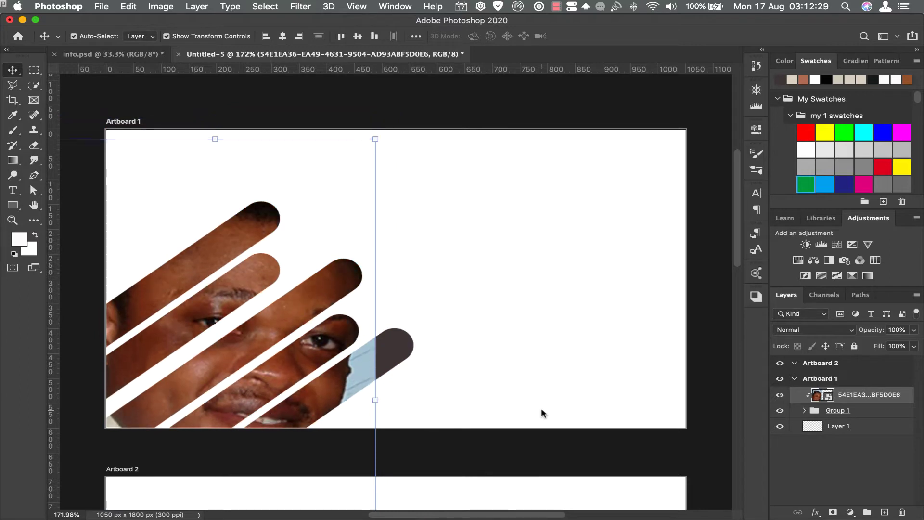
key("Right")
key("Right")
key("Right")
key("Right")
key("Right")
key("Right")
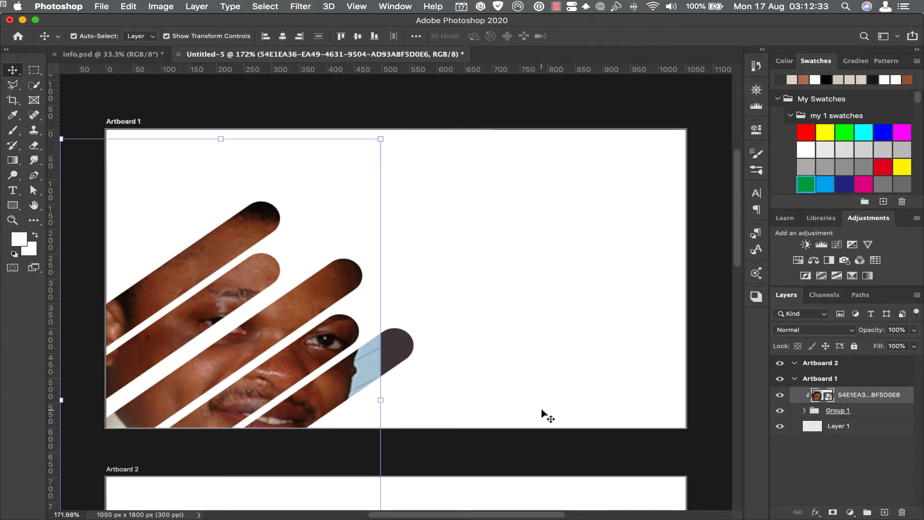
key("Right")
key("Right")
key("Right")
key("Right")
key("Right")
key("Right")
key("Right")
key("Right")
key("Right")
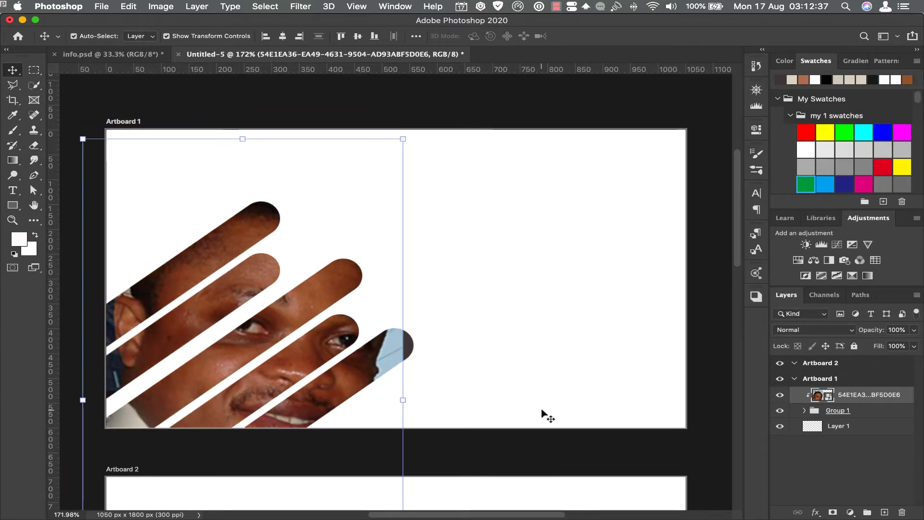
Deselect the photo and select the bottom Layer 1.
left_click(776, 445)
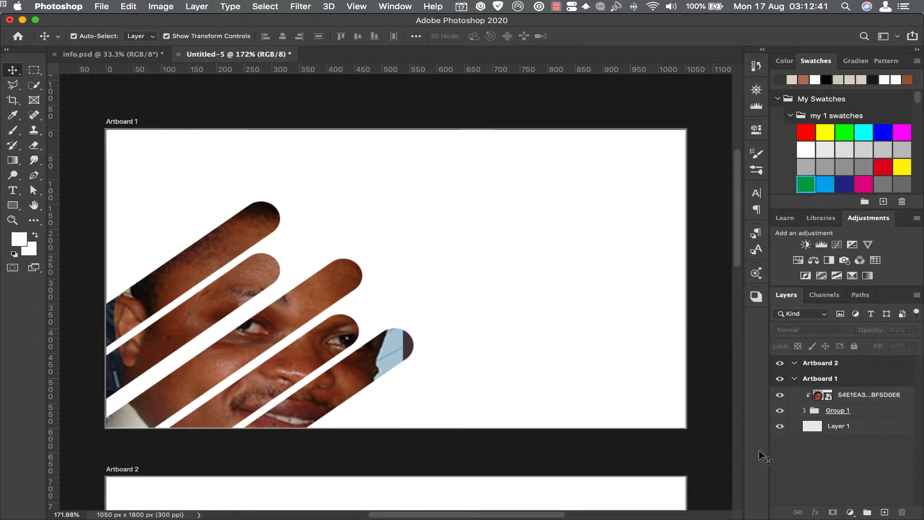
scroll(526, 407, "down", 3)
left_click(865, 431)
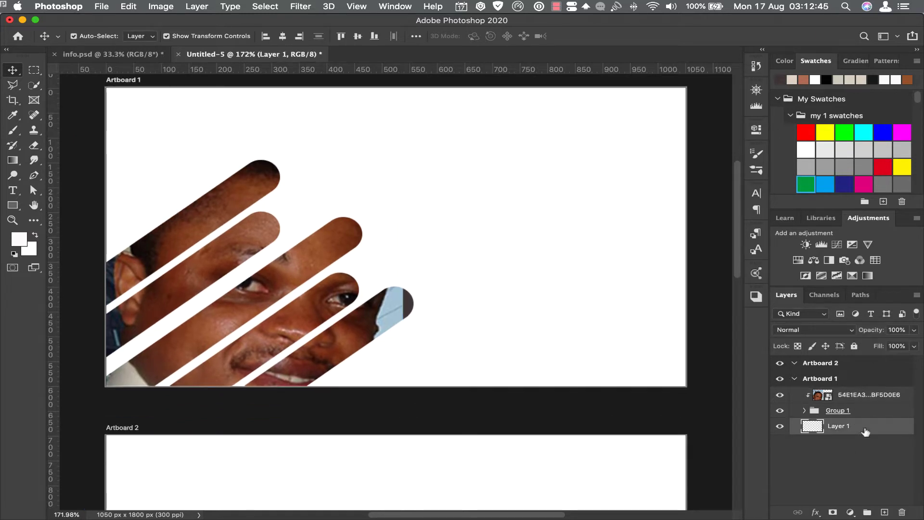
Draw a black 1112 × 643 px rectangle filling Artboard 1 behind the portrait.
key("u")
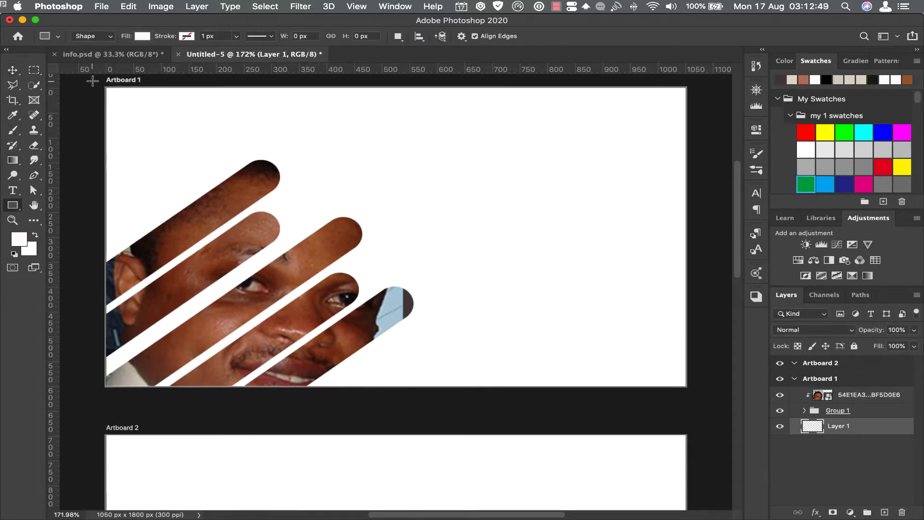
left_click_drag(91, 80, 704, 398)
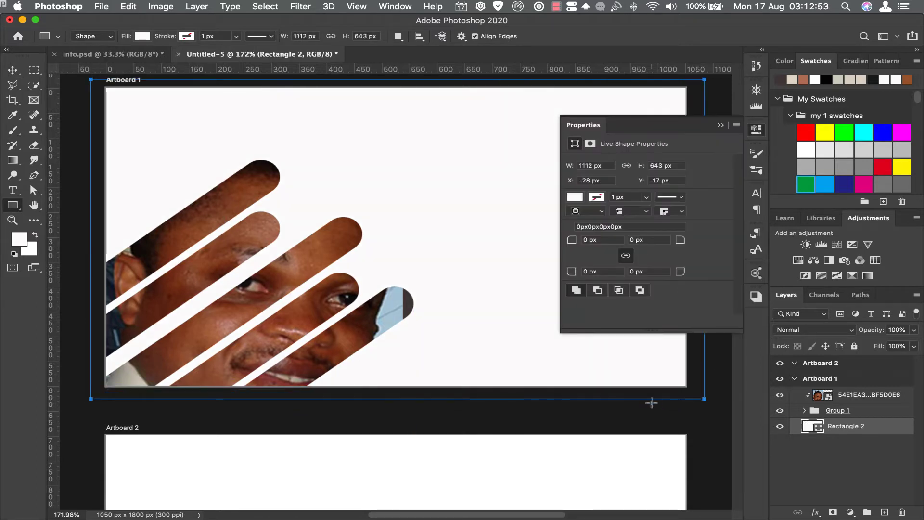
left_click(577, 197)
left_click(622, 258)
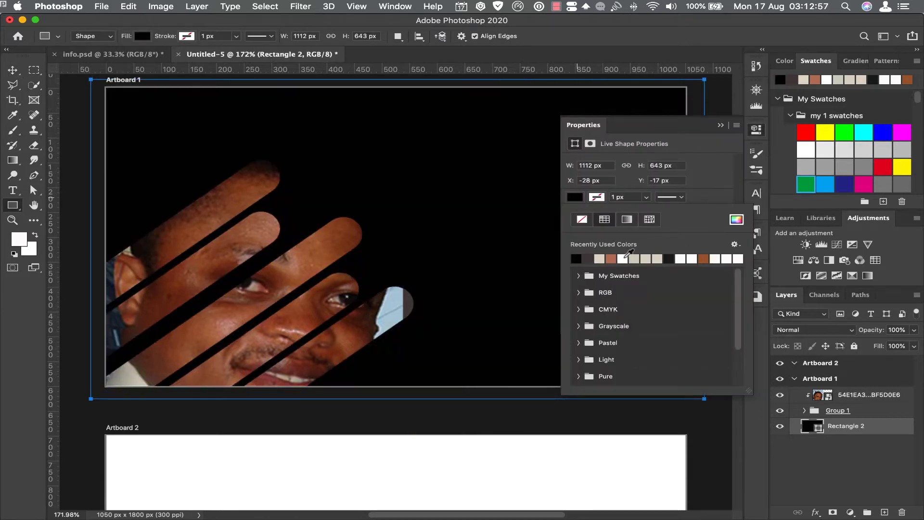
left_click(721, 125)
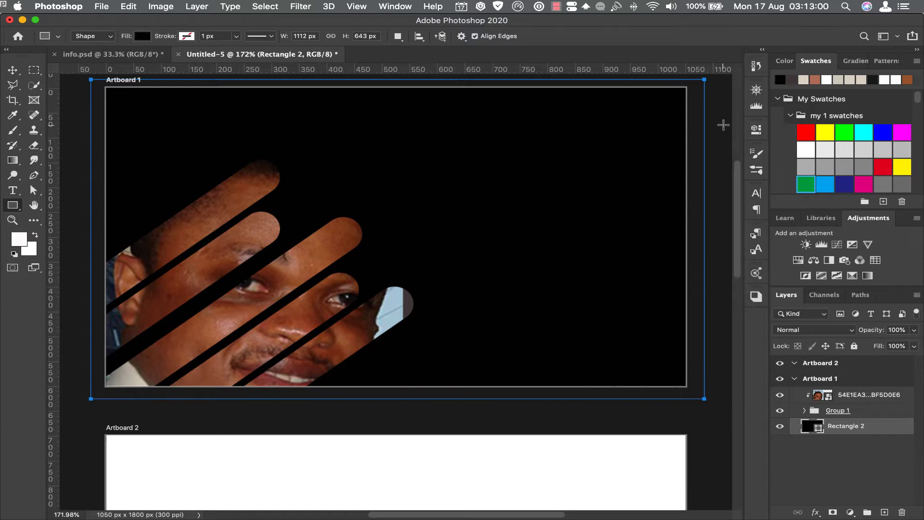
left_click(861, 459)
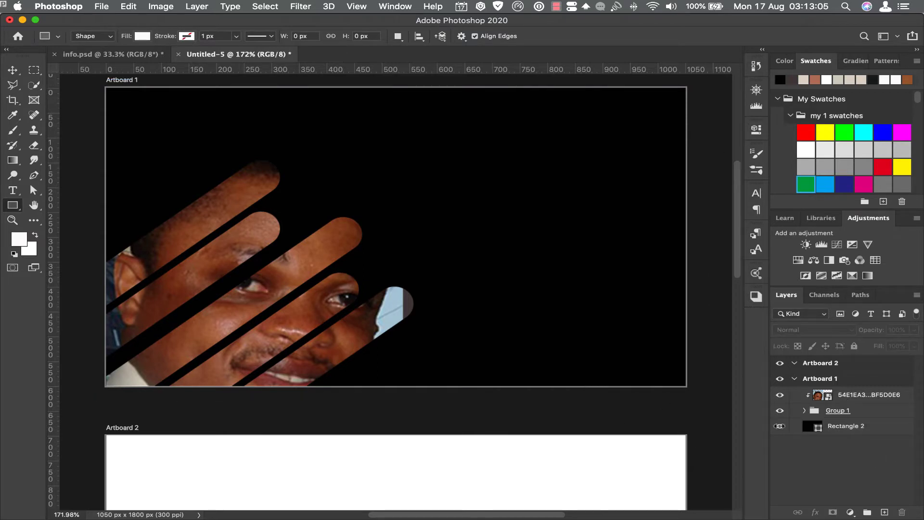
scroll(577, 421, "down", 3)
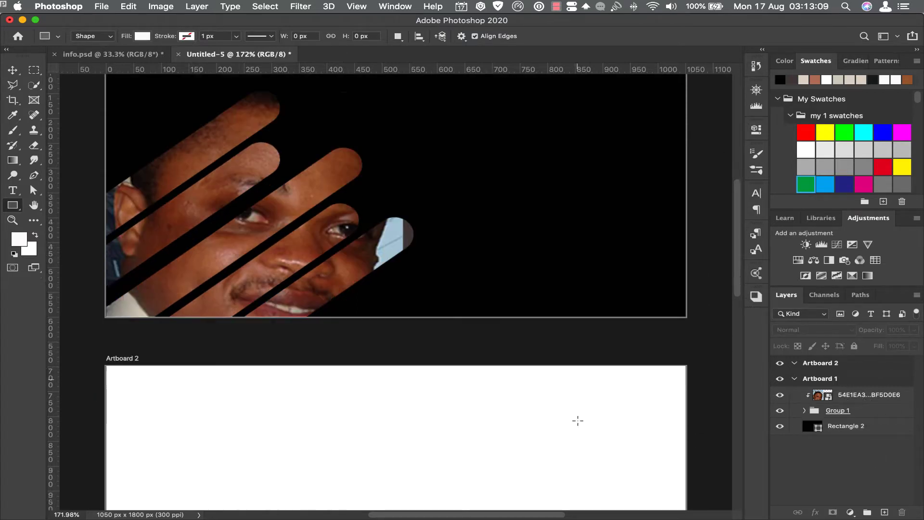
scroll(578, 420, "down", 10)
scroll(577, 420, "up", 5)
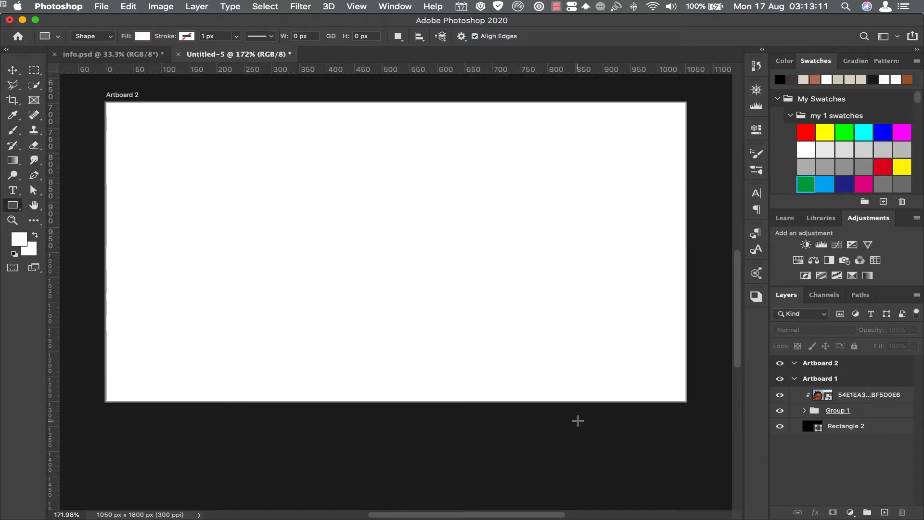
Draw a black-filled rectangle covering all of Artboard 2.
left_click(13, 71)
left_click(232, 168)
left_click(12, 205)
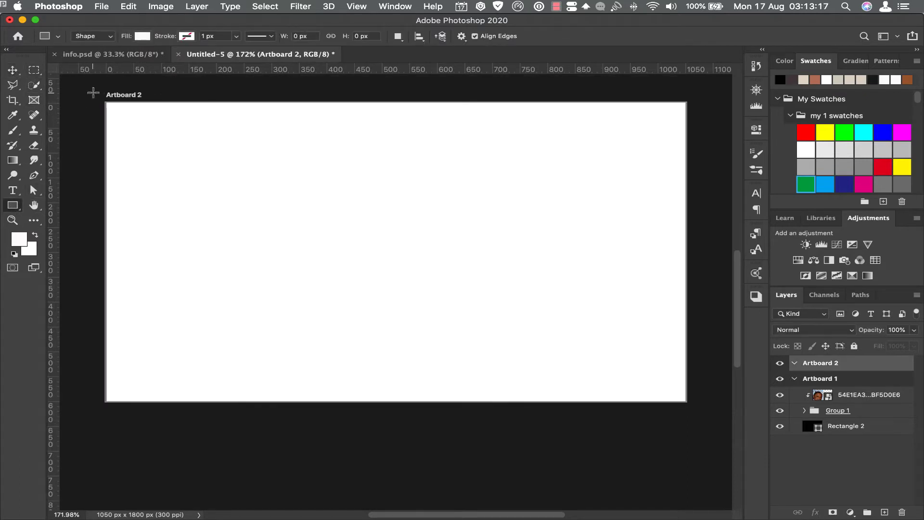
left_click_drag(93, 92, 703, 414)
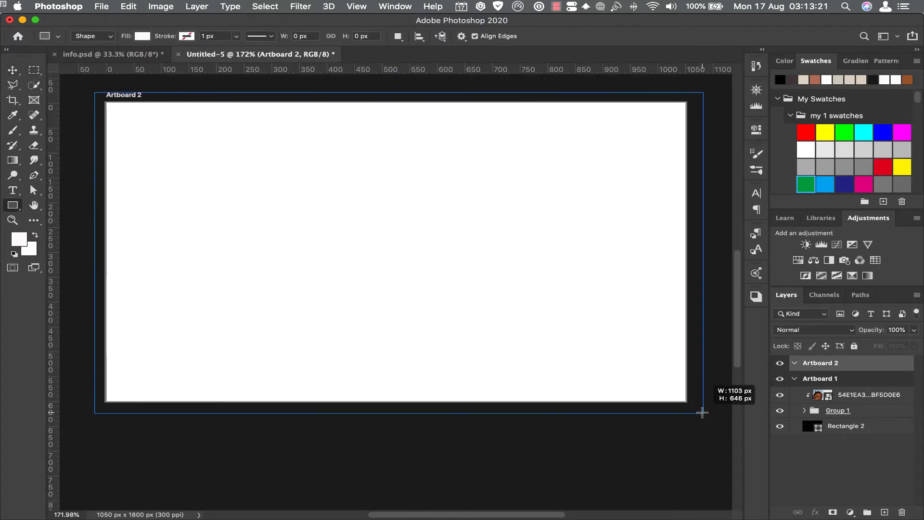
left_click(573, 198)
left_click(577, 257)
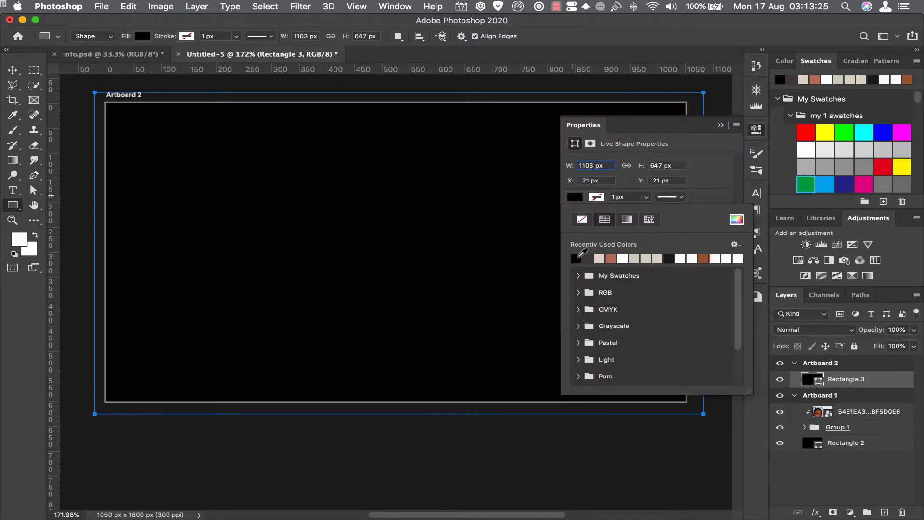
left_click(721, 127)
left_click(870, 476)
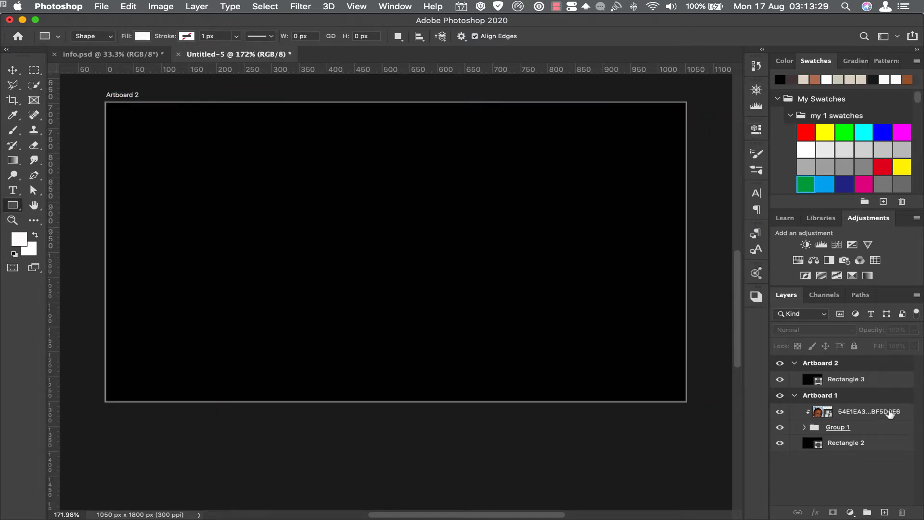
Duplicate the portrait photo and Group 1 and move the copies into Artboard 2.
left_click(885, 415)
left_click(881, 429, "shift")
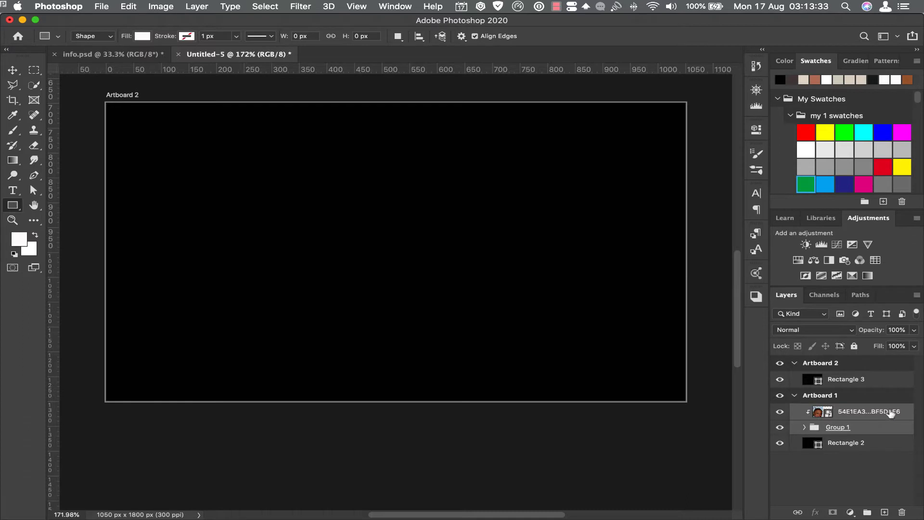
left_click_drag(903, 411, 886, 513)
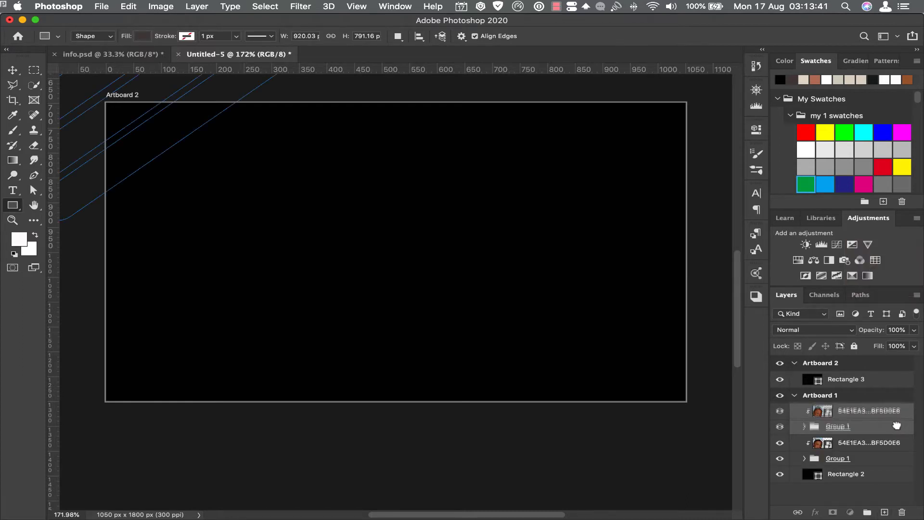
left_click_drag(898, 430, 887, 376)
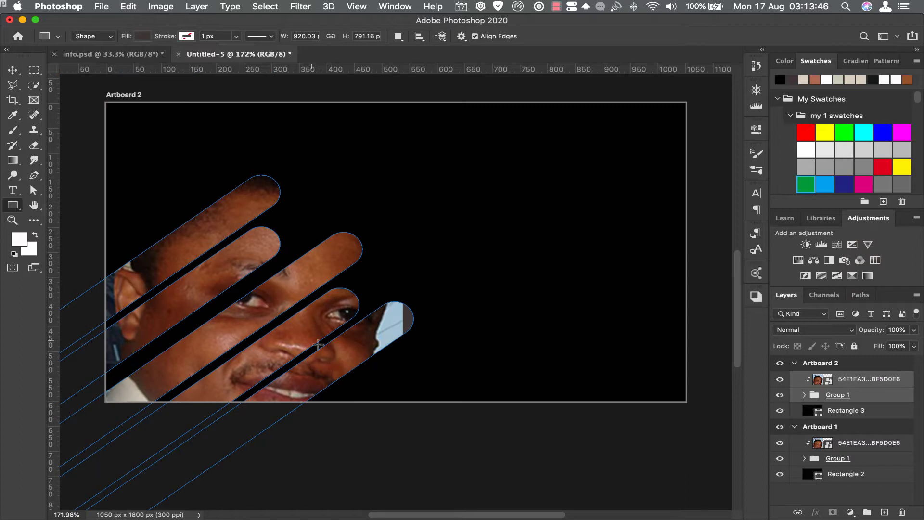
left_click(16, 71)
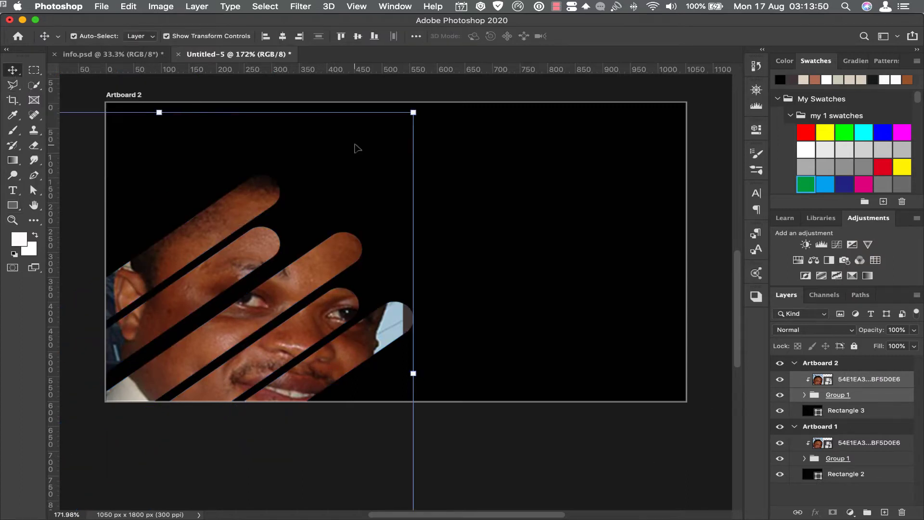
left_click(129, 7)
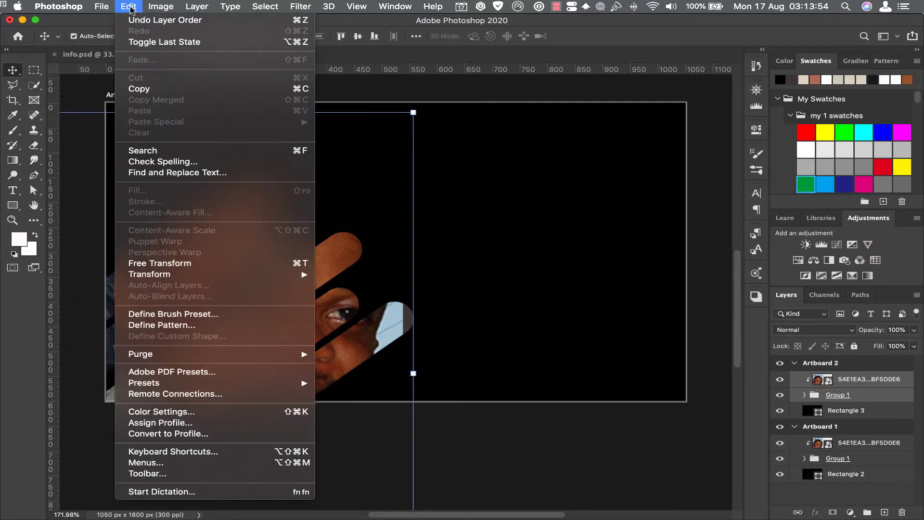
mouse_move(149, 274)
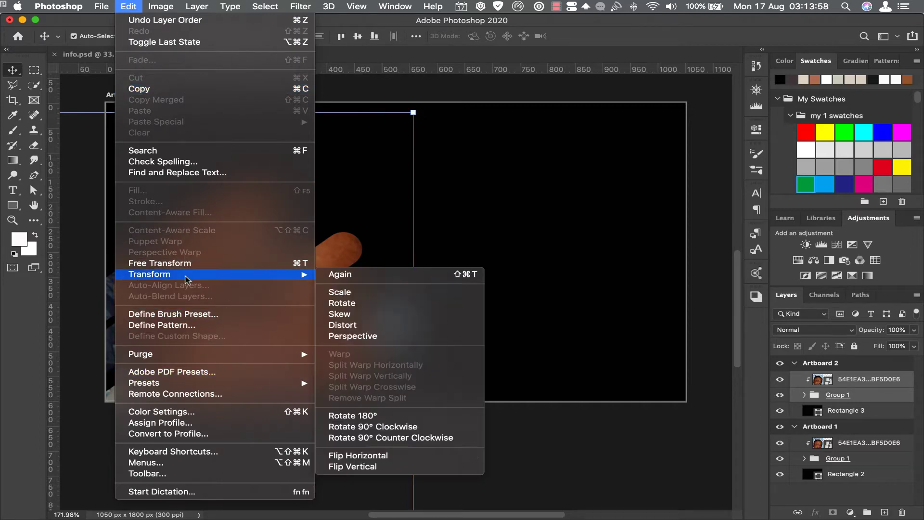
Try rotating the portrait photo 90° CCW, undo it, then nudge the photo up and right.
left_click(407, 438)
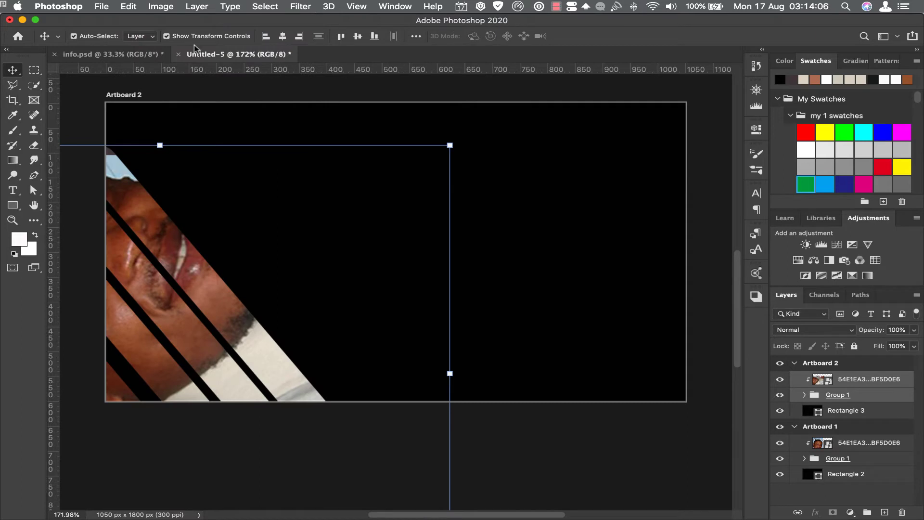
key("ctrl+z")
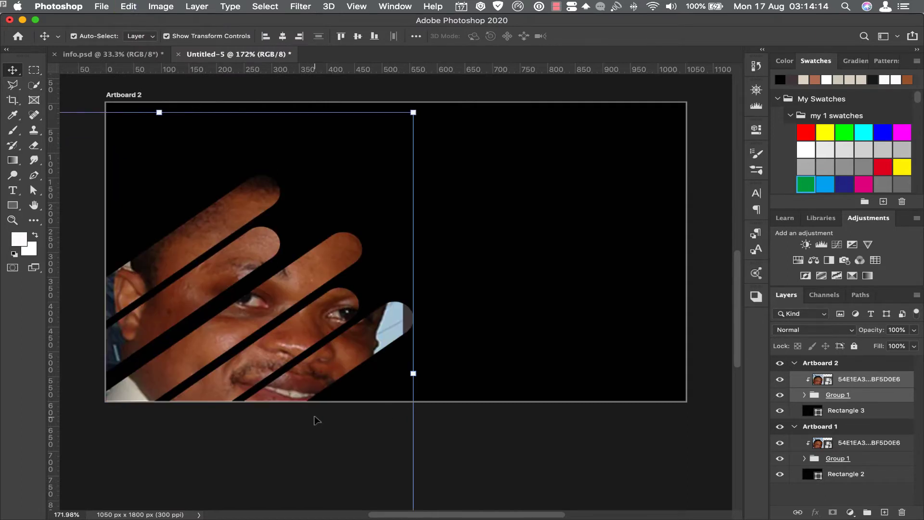
key("shift+Right")
key("shift+Right")
key("shift+Right")
key("shift+Right")
key("shift+Right")
key("shift+Right")
key("shift+Right")
key("shift+Right")
key("shift+Right")
key("shift+Right")
key("shift+Right")
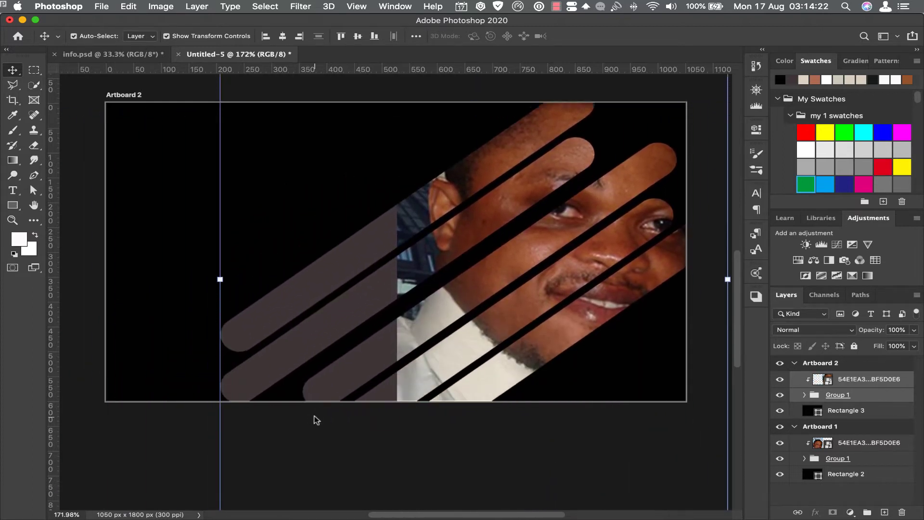
key("shift+Up")
key("shift+Up")
key("shift+Up")
key("shift+Up")
key("shift+Up")
key("shift+Up")
key("shift+Right")
key("shift+Right")
key("shift+Right")
key("shift+Right")
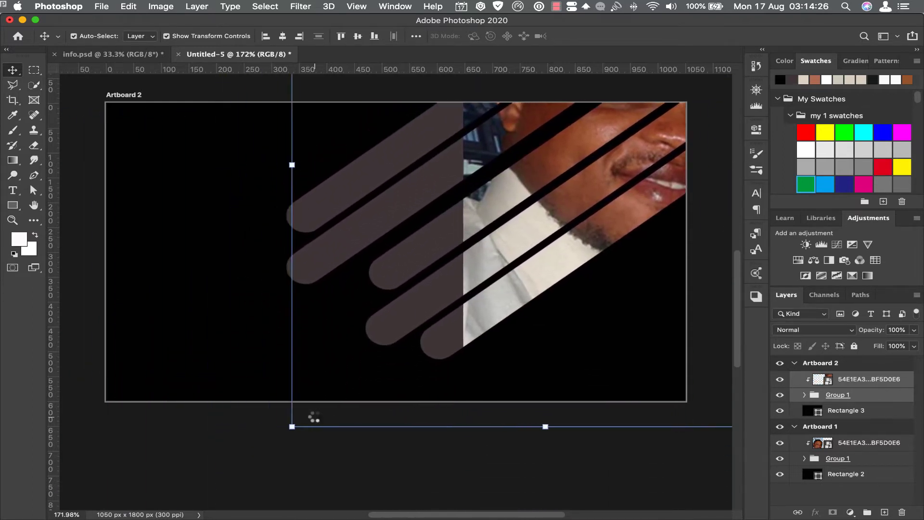
key("shift+Up")
key("shift+Up")
key("shift+Up")
key("shift+Up")
key("shift+Up")
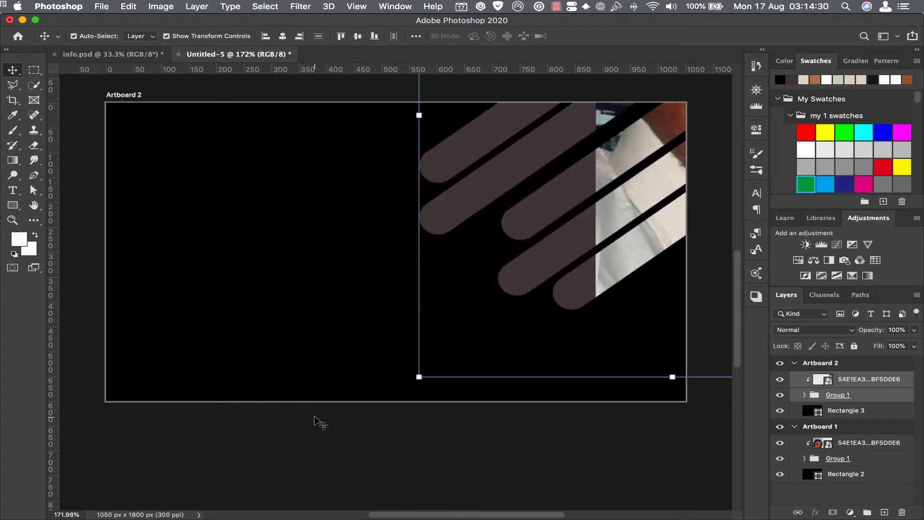
key("shift+Right")
key("shift+Right")
key("shift+Right")
key("shift+Right")
key("shift+Right")
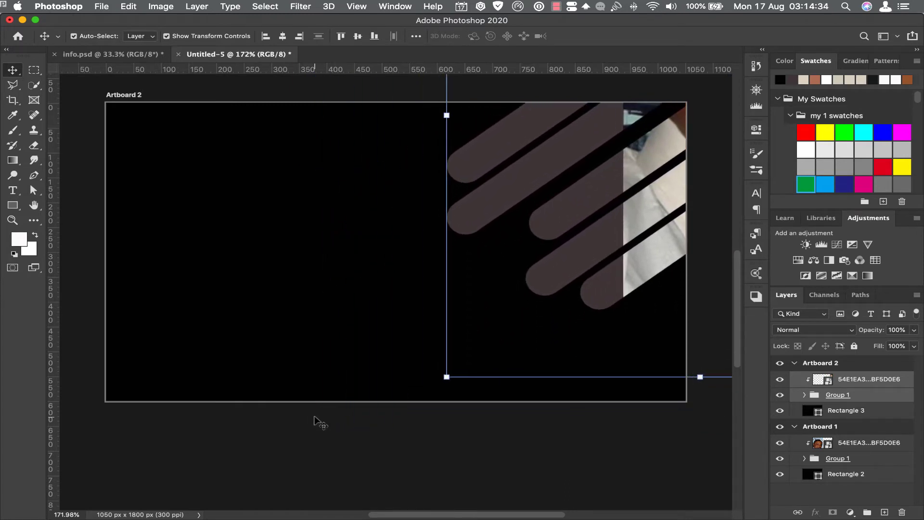
key("shift+Right")
key("shift+Left")
key("shift+Left")
key("shift+Down")
key("shift+Down")
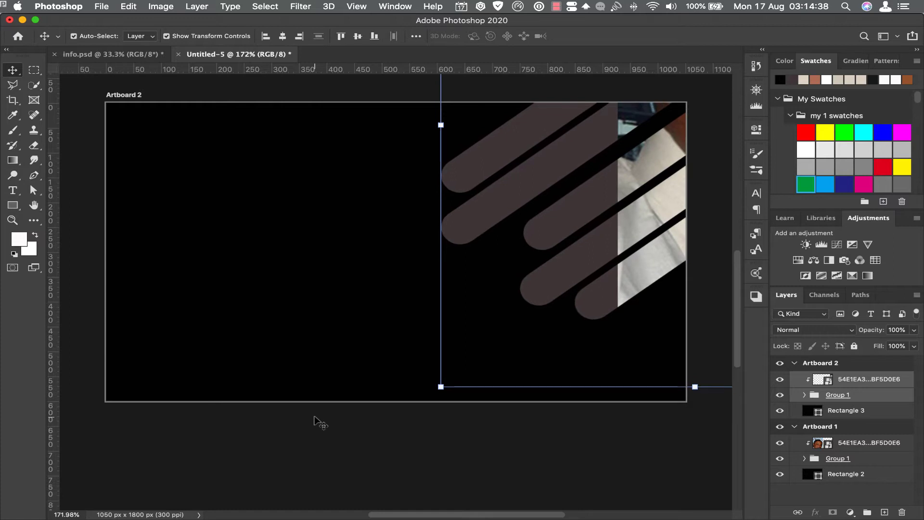
Reselect the portrait photo and fine-tune its position until the face fills the stripes.
left_click(875, 486)
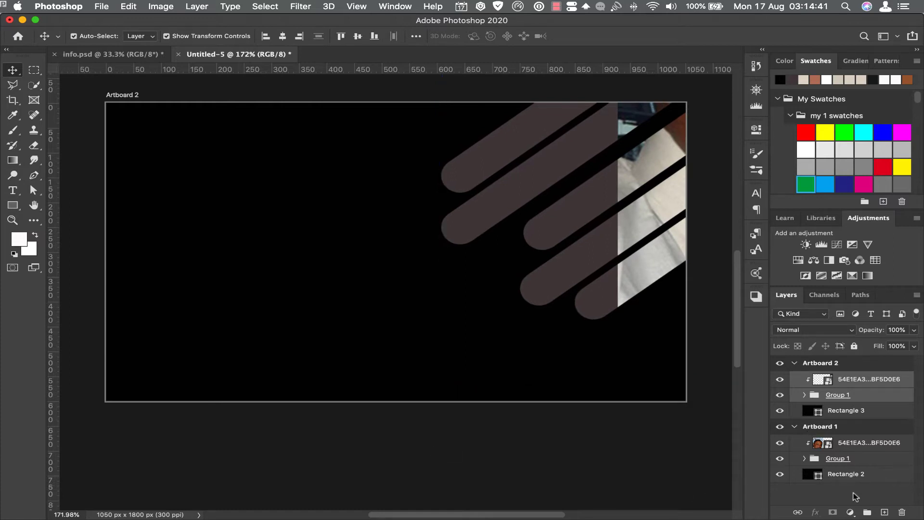
left_click(860, 381)
key("shift+Left")
key("shift+Left")
key("shift+Left")
key("shift+Left")
key("shift+Left")
key("shift+Left")
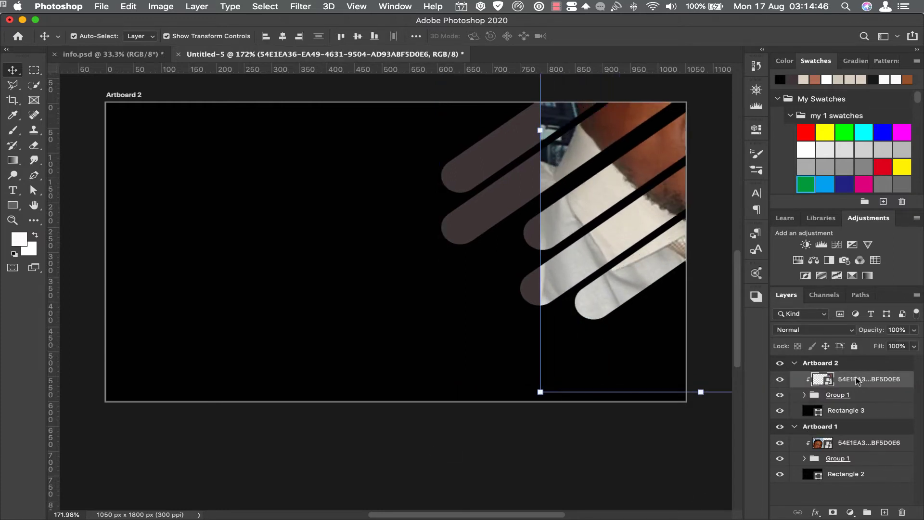
key("shift+Down")
key("shift+Down")
key("shift+Down")
key("shift+Down")
key("shift+Down")
key("shift+Down")
key("shift+Left")
key("shift+Left")
key("shift+Left")
key("shift+Left")
key("shift+Left")
key("shift+Left")
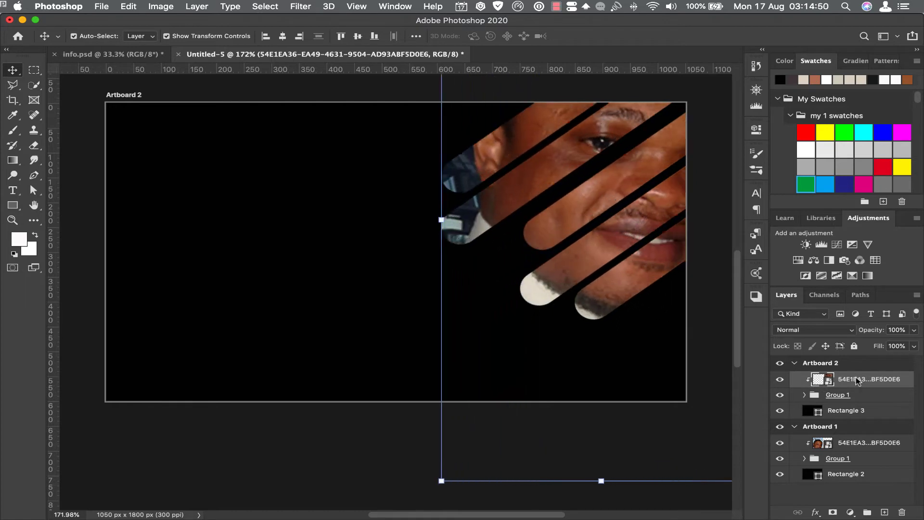
key("shift+Left")
key("shift+Left")
key("shift+Left")
key("shift+Down")
key("shift+Down")
key("shift+Down")
key("shift+Down")
key("shift+Left")
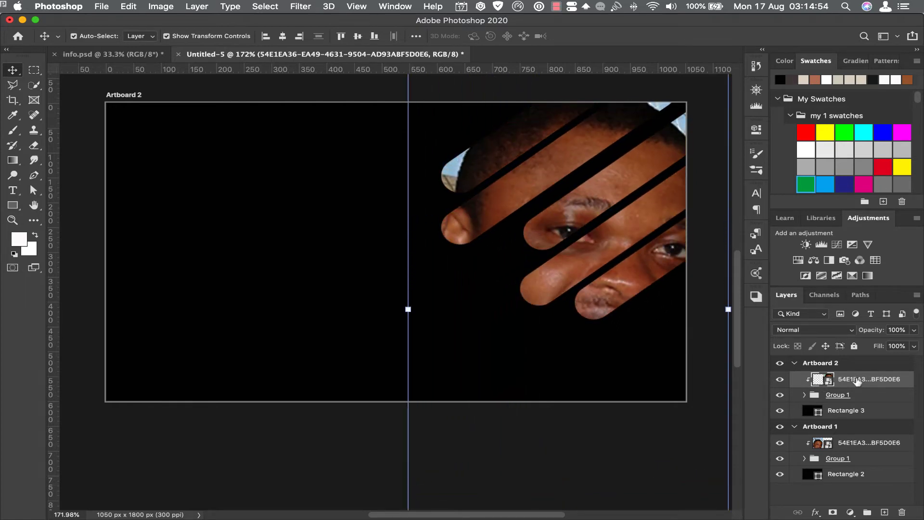
key("shift+Down")
key("shift+Down")
key("shift+Up")
key("shift+Up")
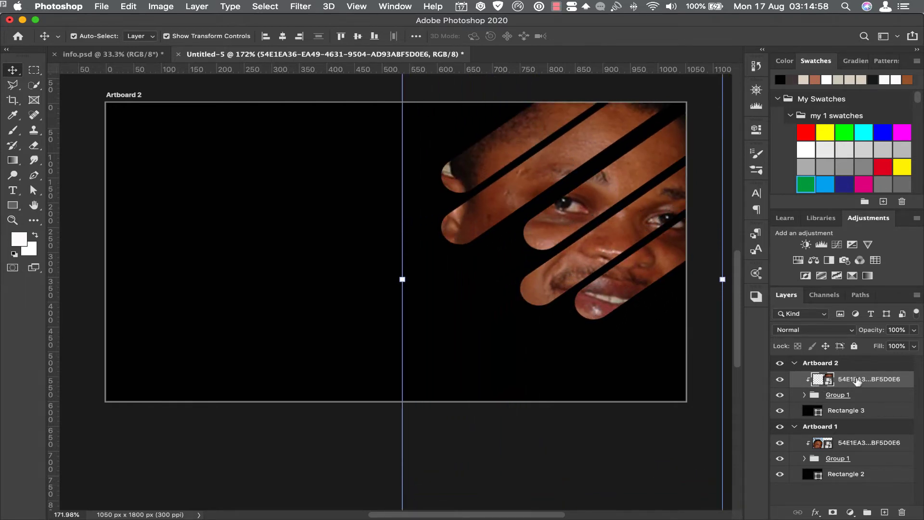
key("shift+Left")
key("shift+Up")
key("shift+Up")
key("shift+Right")
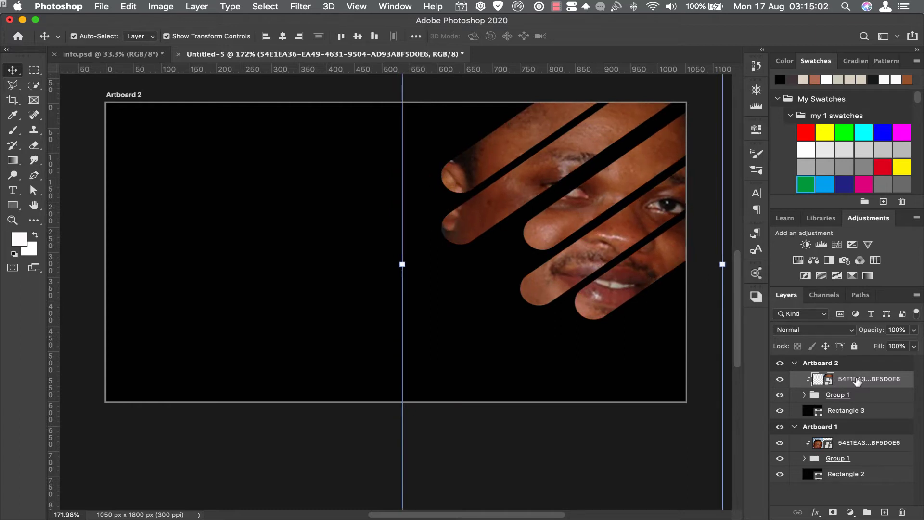
key("shift+Up")
key("shift+Left")
key("shift+Left")
key("shift+Down")
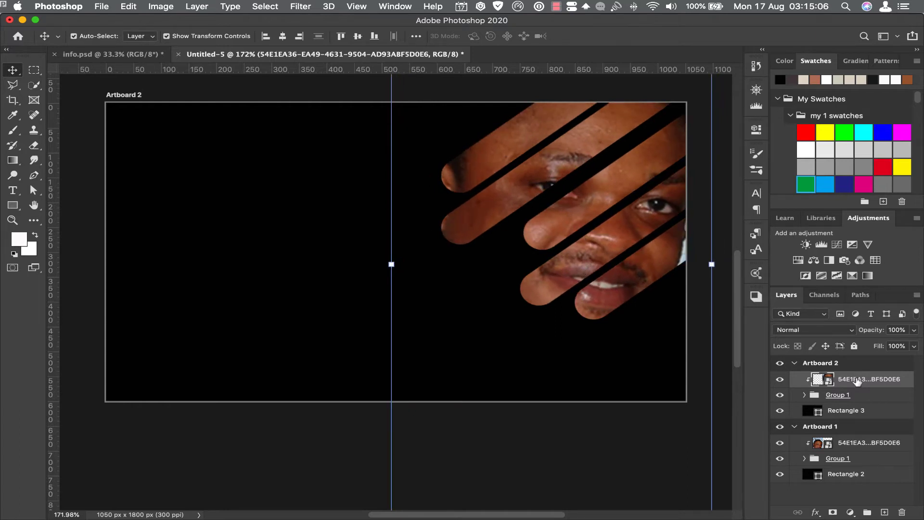
Shift the top two stripe bars, Rectangle 1 copy and Rectangle 1, a few pixels.
left_click_drag(553, 162, 558, 169)
left_click_drag(523, 141, 525, 154)
left_click_drag(541, 241, 541, 241)
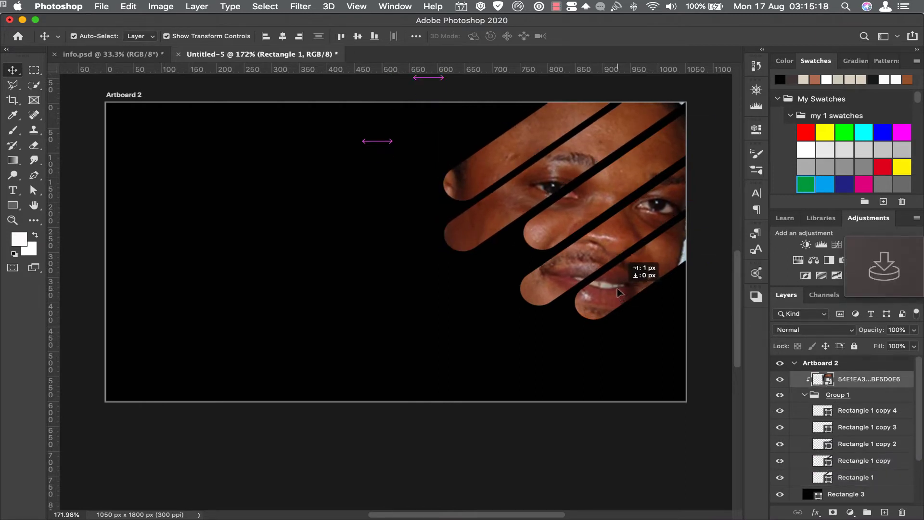
scroll(503, 341, "up", 2)
scroll(501, 337, "up", 6)
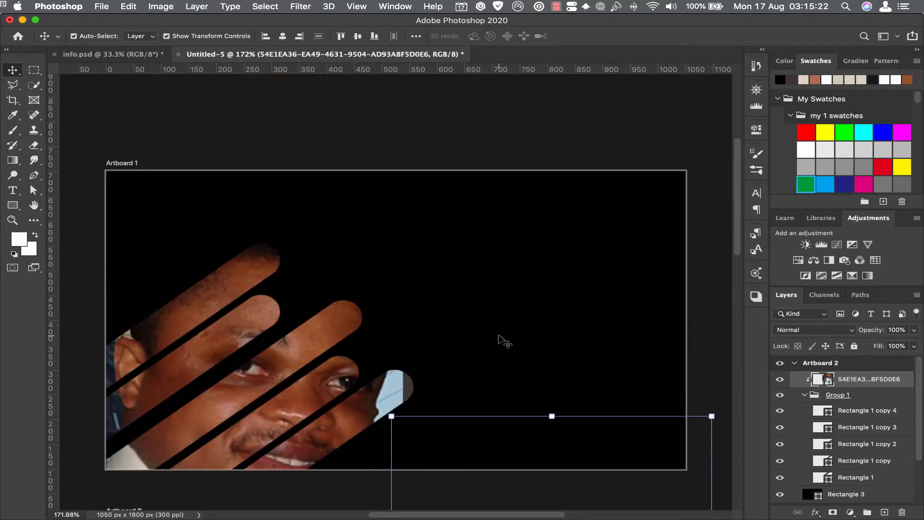
scroll(448, 323, "down", 1)
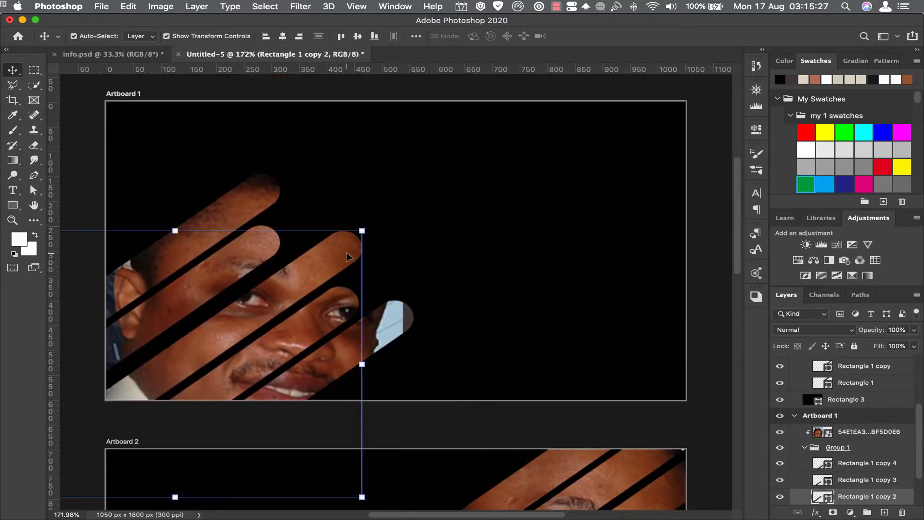
Move Rectangle 1 copy 3 on Artboard 1 up and to the right.
left_click_drag(349, 257, 347, 257)
left_click(320, 326)
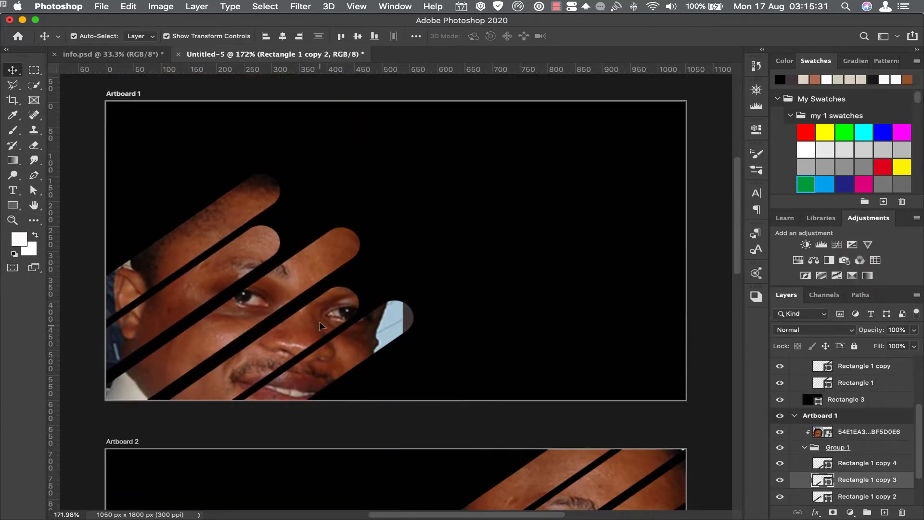
left_click_drag(320, 326, 333, 314)
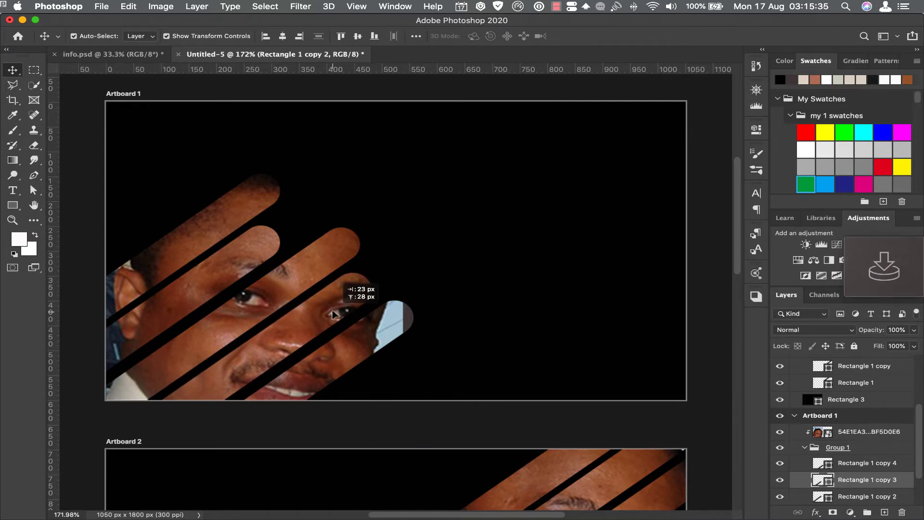
scroll(711, 355, "up", 2)
left_click(708, 355)
scroll(448, 332, "up", 3)
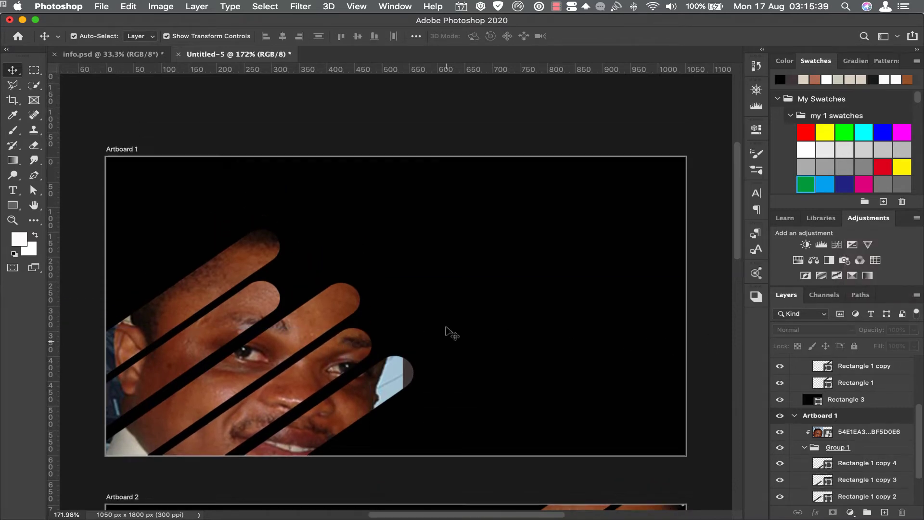
Copy the SHALAKO Logo layer from info.psd onto Artboard 1 of Untitled-5.
left_click(119, 55)
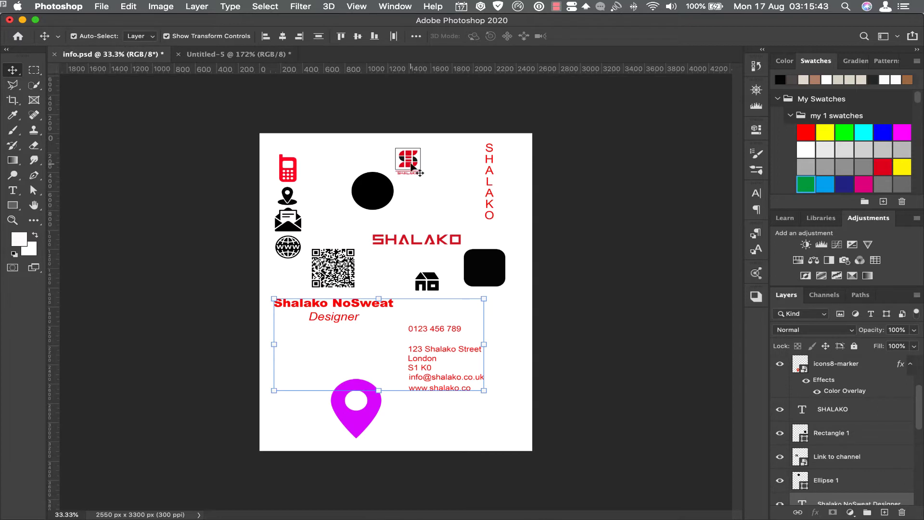
left_click_drag(411, 167, 216, 154)
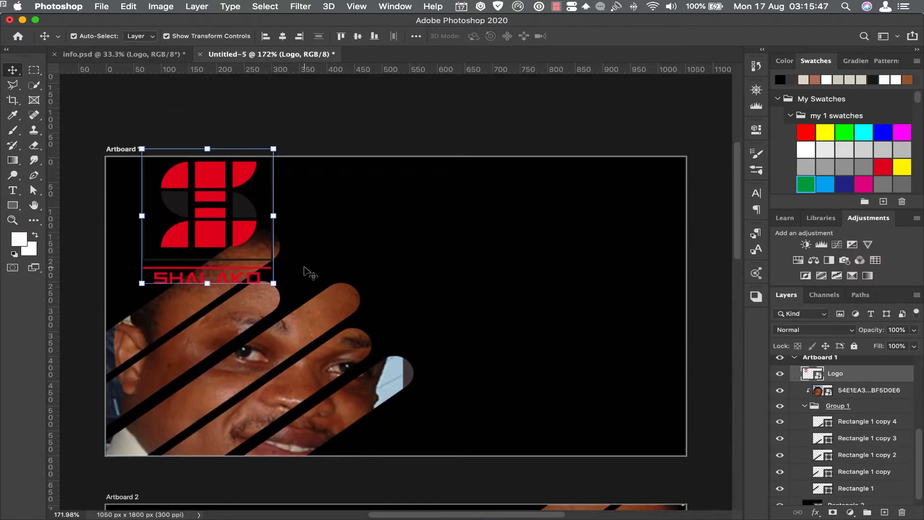
scroll(356, 303, "up", 1)
scroll(655, 395, "up", 1)
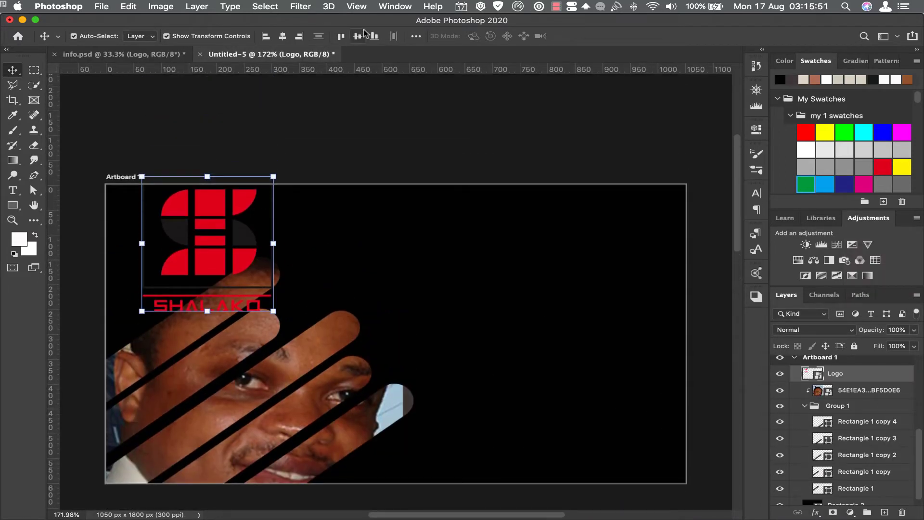
Scale the logo down to 8.73% and place it in the top-left corner.
key("ctrl+t")
left_click_drag(235, 38, 229, 38)
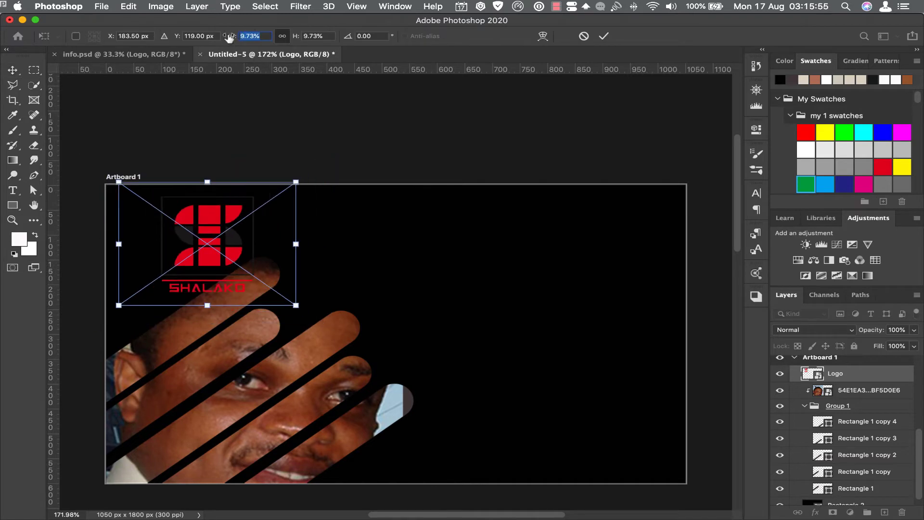
left_click_drag(212, 225, 169, 221)
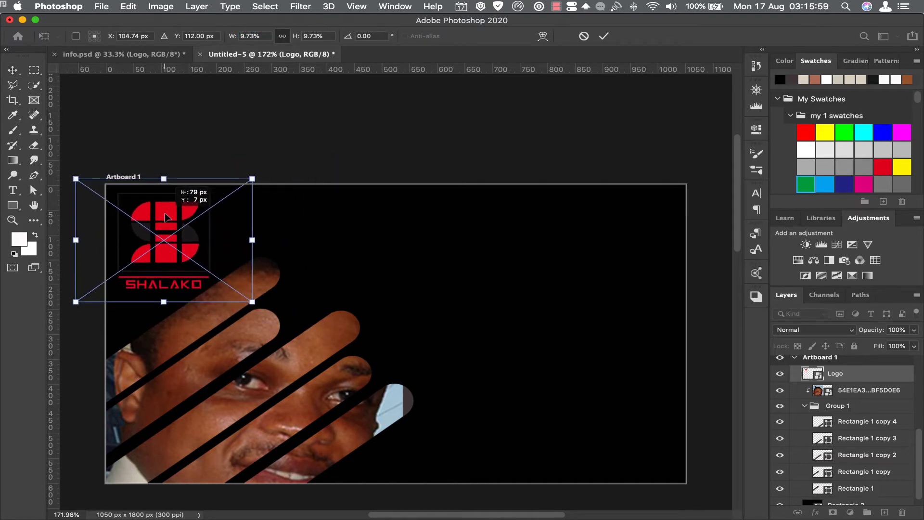
left_click(604, 37)
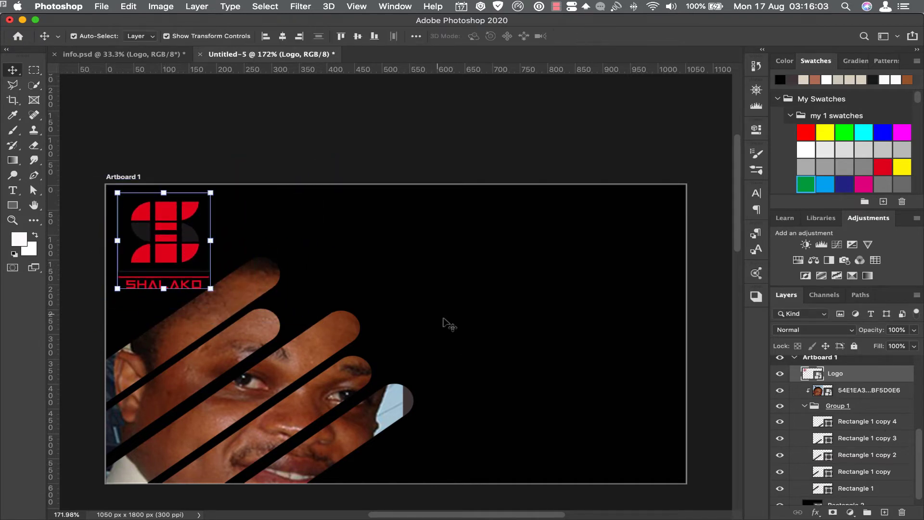
key("ctrl+t")
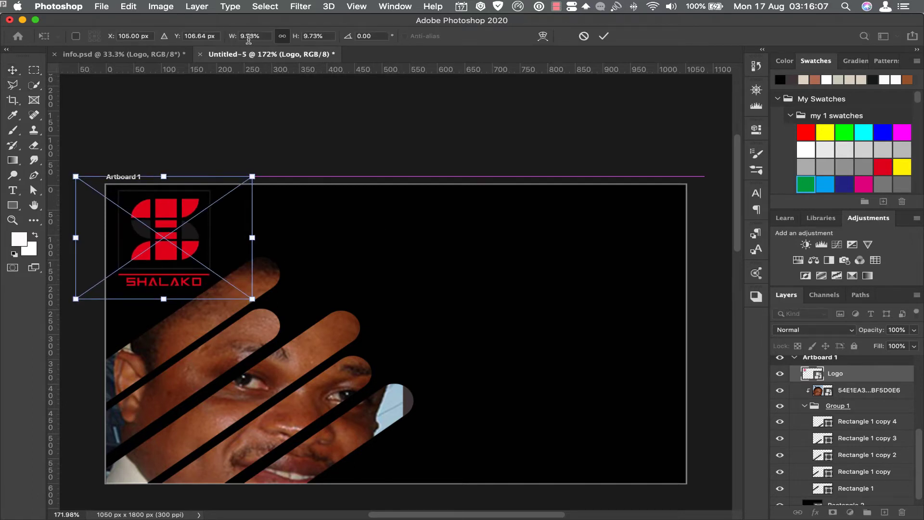
left_click_drag(232, 39, 229, 39)
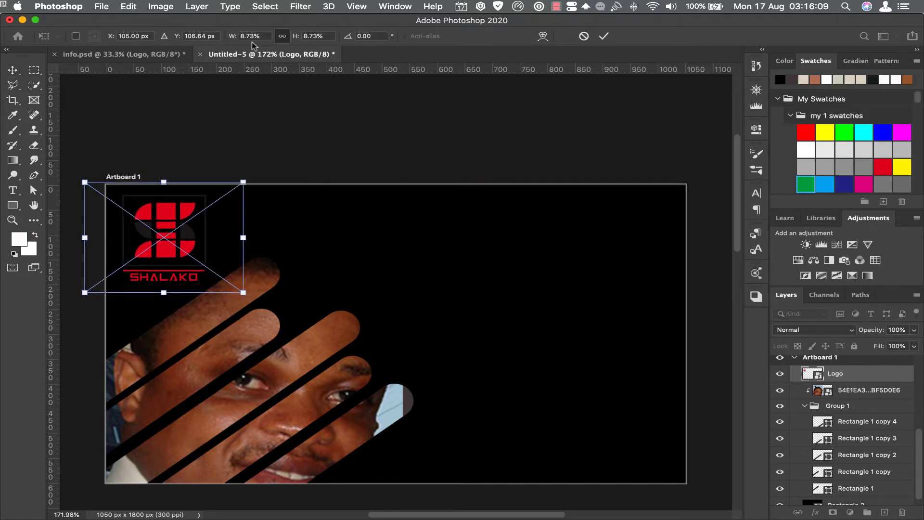
left_click(605, 36)
Give the SHALAKO logo a Color Overlay of brown #a06d51 sampled from the portrait's face.
left_click(816, 512)
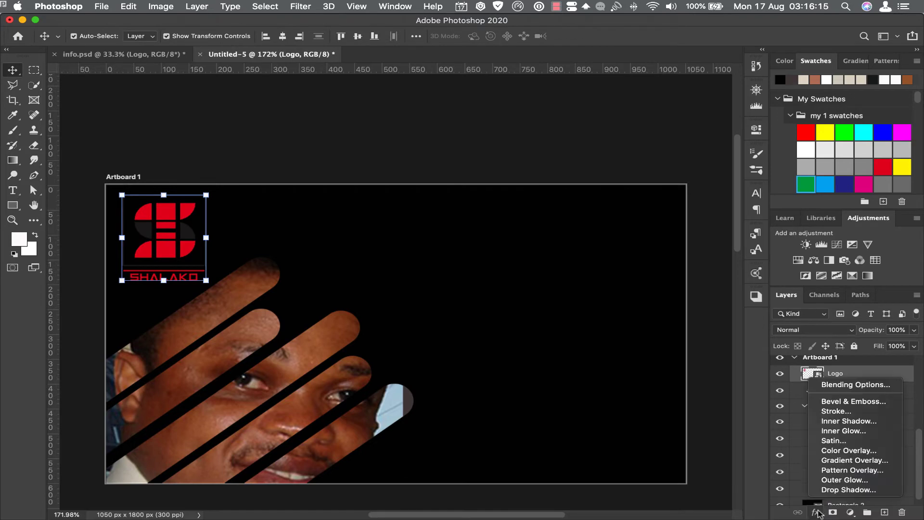
left_click(843, 453)
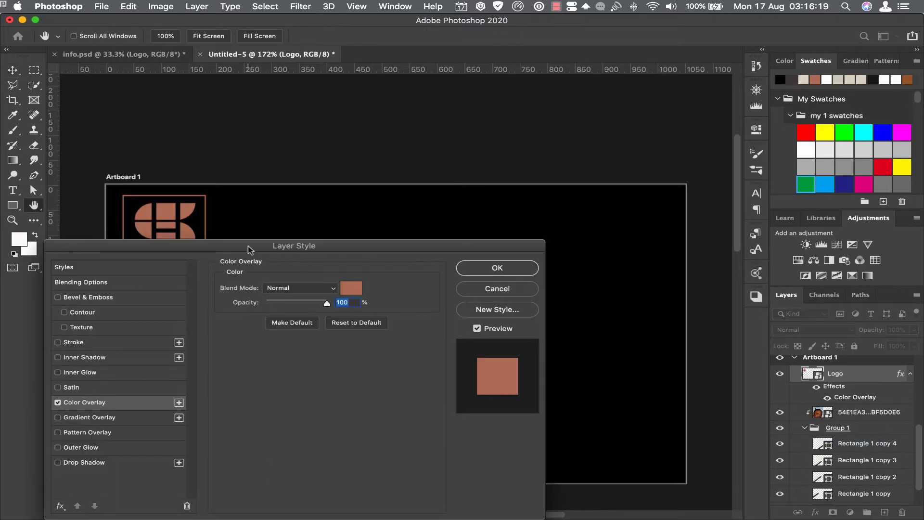
left_click_drag(249, 249, 706, 301)
left_click(803, 340)
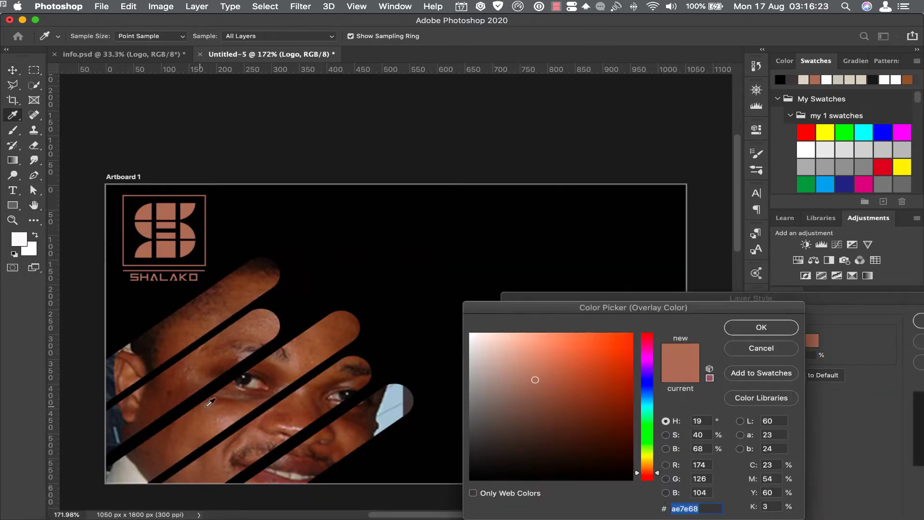
left_click(184, 398)
left_click(224, 414)
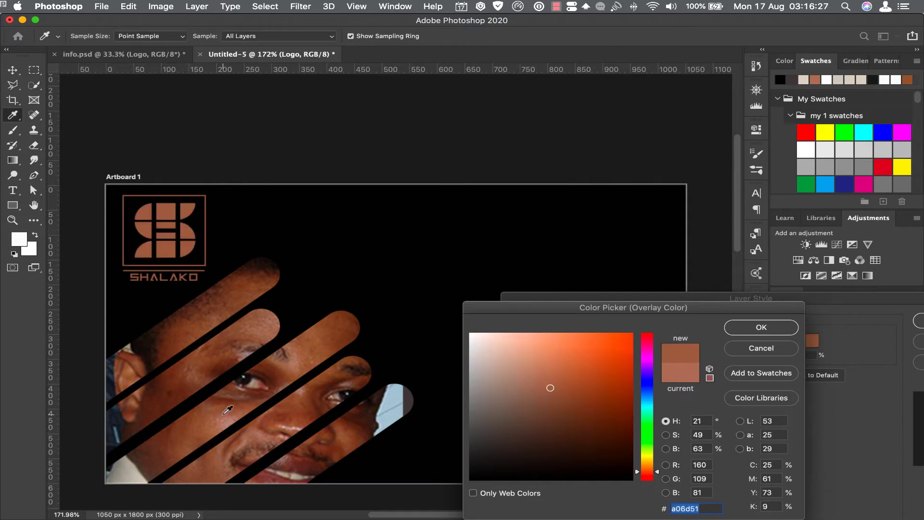
left_click(756, 328)
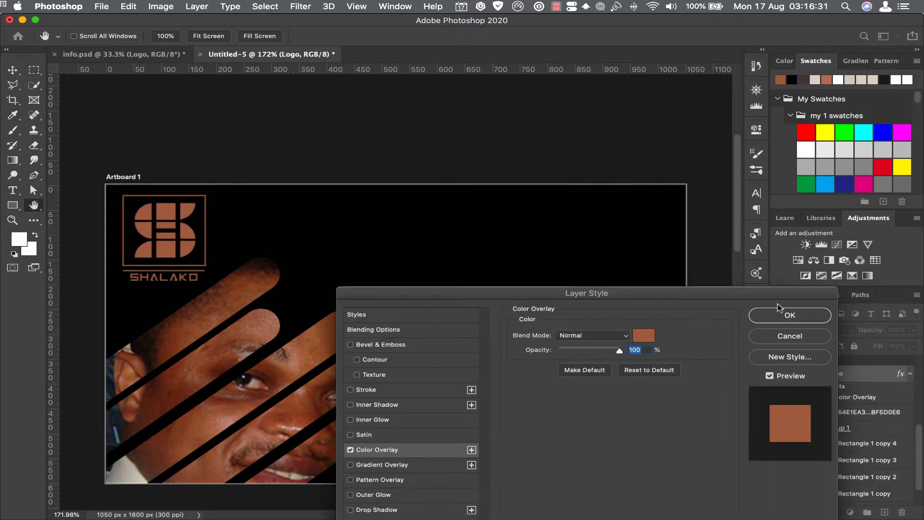
left_click(797, 318)
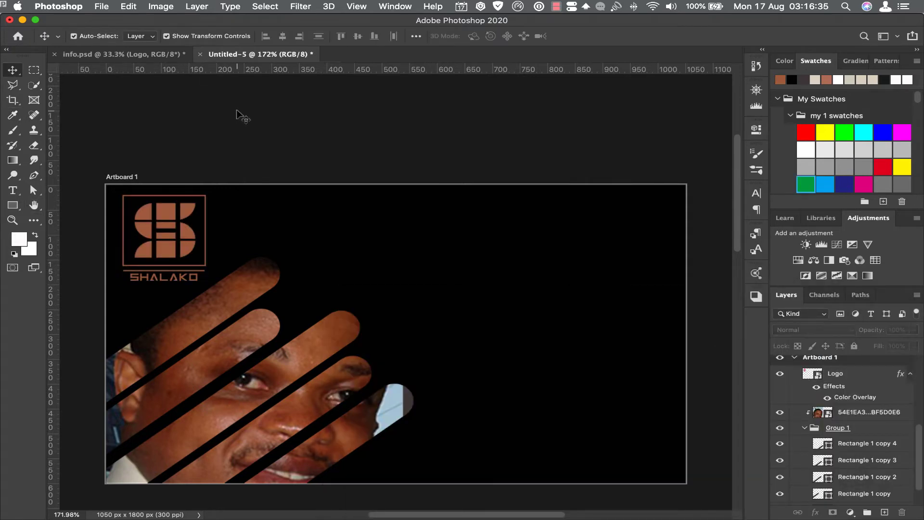
Copy the contact icons and black Ellipse 1 circle from info.psd into Untitled-5.
left_click(121, 54)
left_click(387, 198)
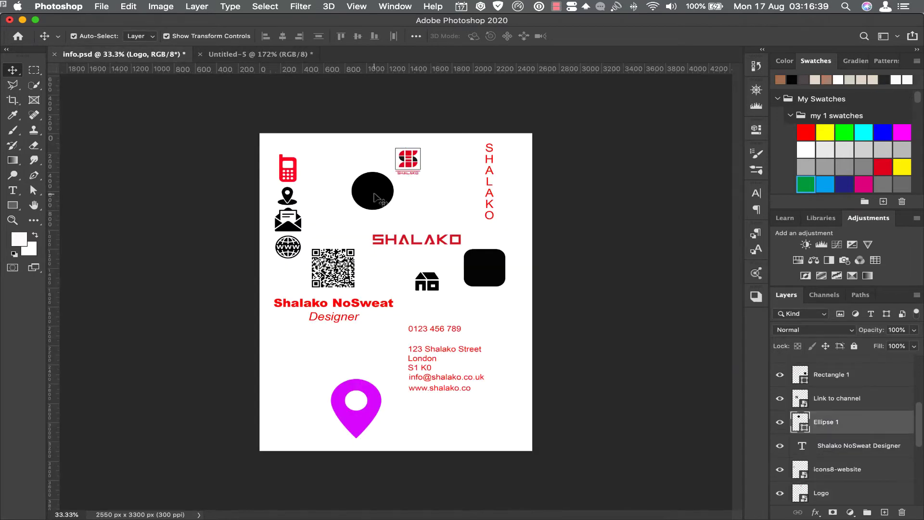
left_click_drag(265, 147, 339, 264)
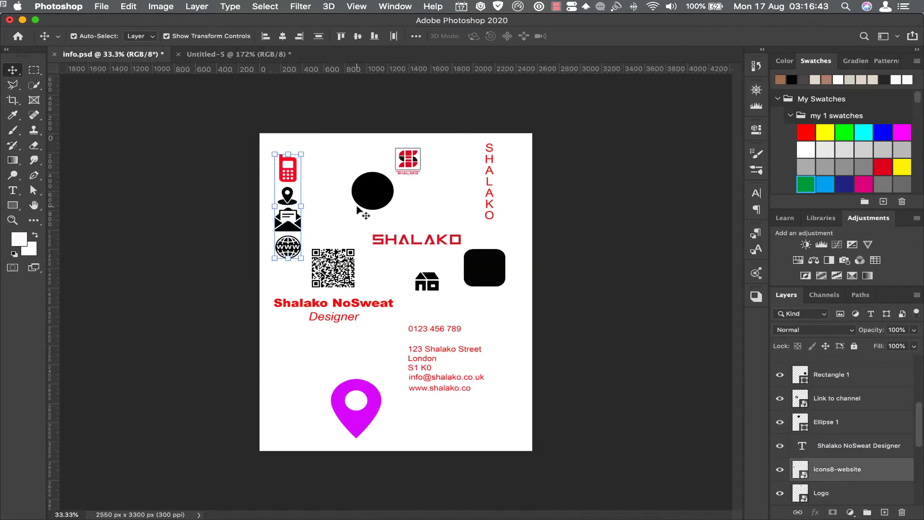
left_click(371, 195, "shift")
mouse_move(369, 203)
left_mouse_down()
mouse_move(237, 38)
mouse_move(501, 224)
left_mouse_up()
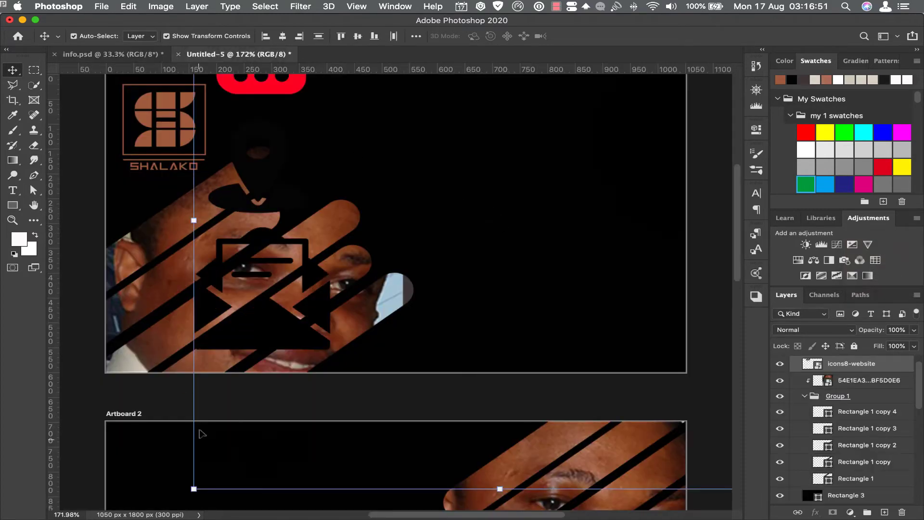
Scale the brought-in icons and circle proportionally to 26%.
key("ctrl+t")
left_click(274, 36)
left_click_drag(289, 36, 243, 49)
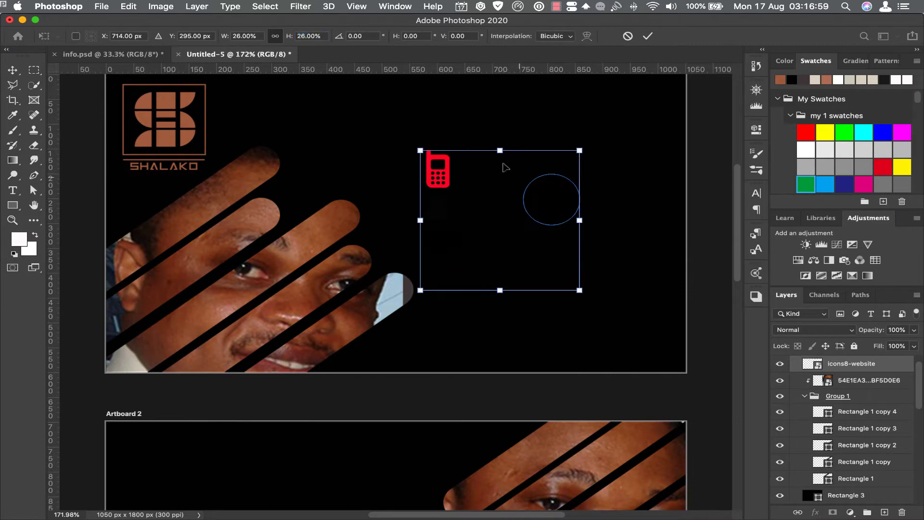
scroll(645, 241, "up", 2)
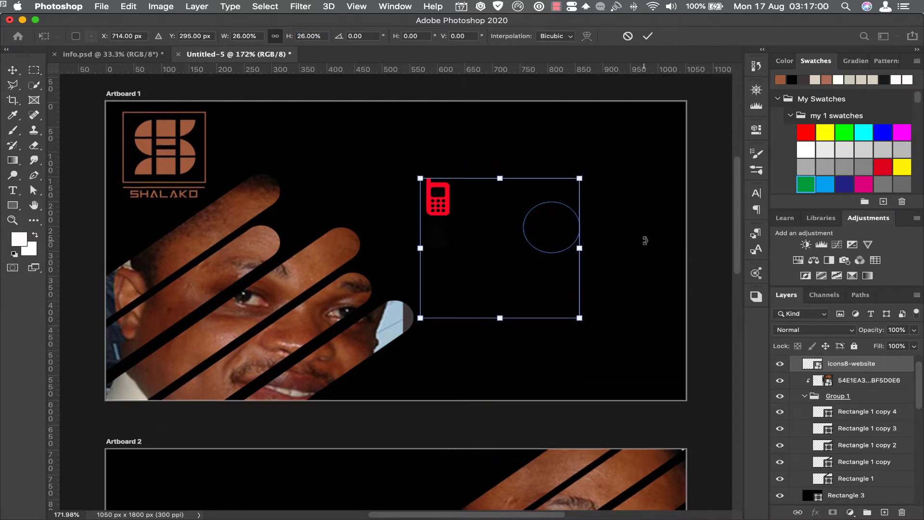
left_click(648, 36)
scroll(798, 463, "down", 3)
Hide the black background rectangle so the front card shows white.
left_click(780, 437)
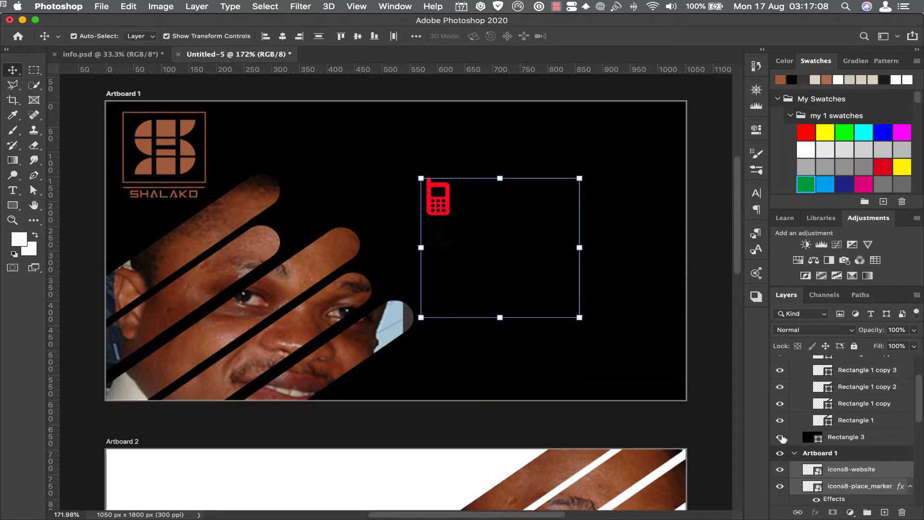
scroll(800, 422, "up", 3)
scroll(801, 423, "down", 2)
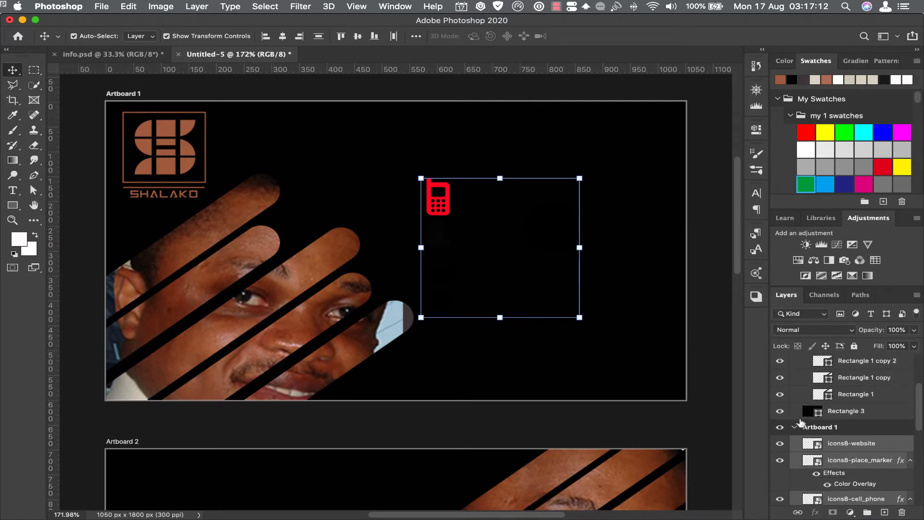
scroll(801, 422, "down", 1)
scroll(800, 422, "down", 2)
scroll(801, 423, "down", 1)
scroll(801, 423, "down", 5)
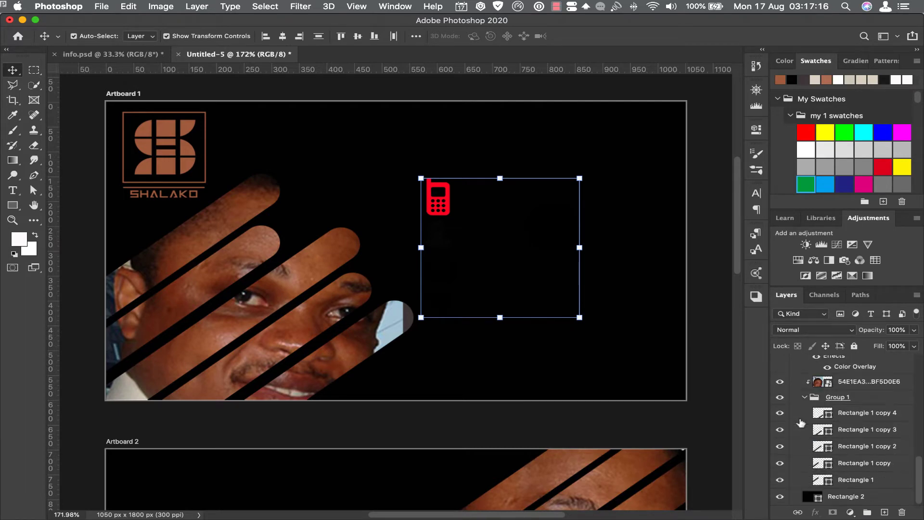
left_click(782, 497)
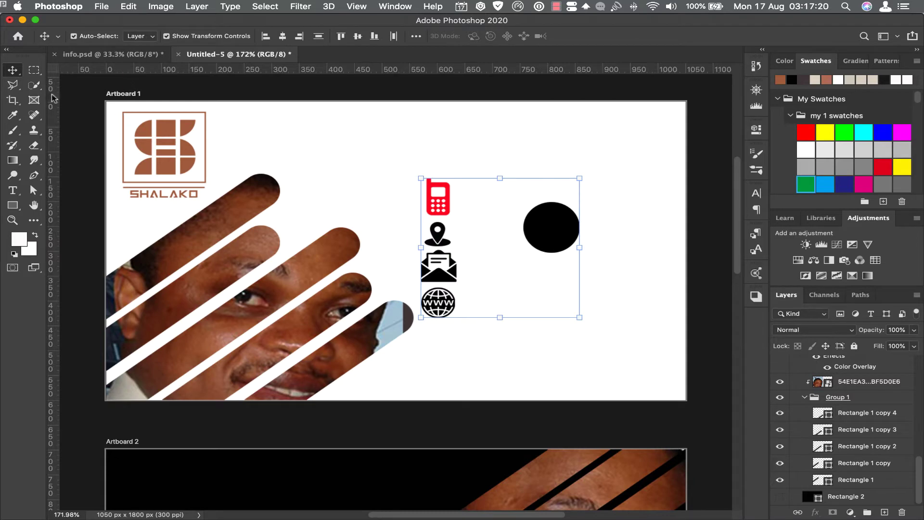
Add a brown Color Overlay to Ellipse 1 and shrink it to about 51 px.
left_click(550, 236)
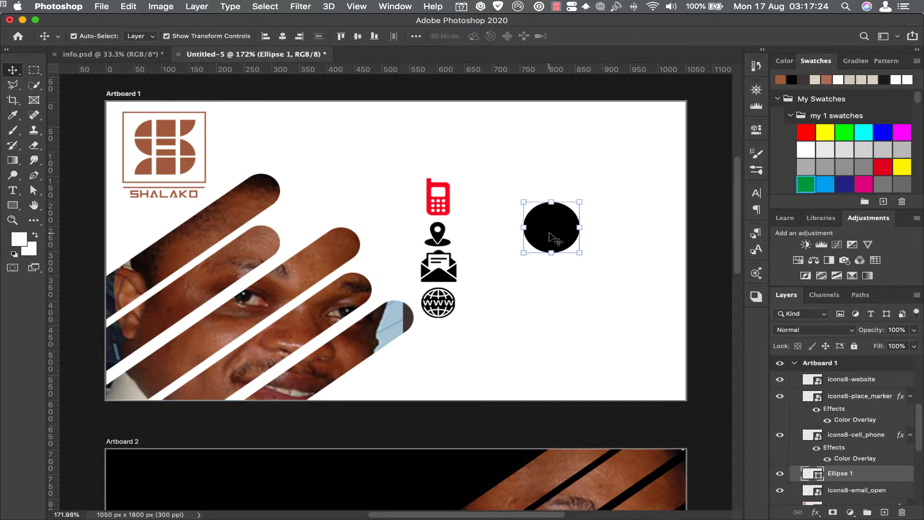
left_click(818, 512)
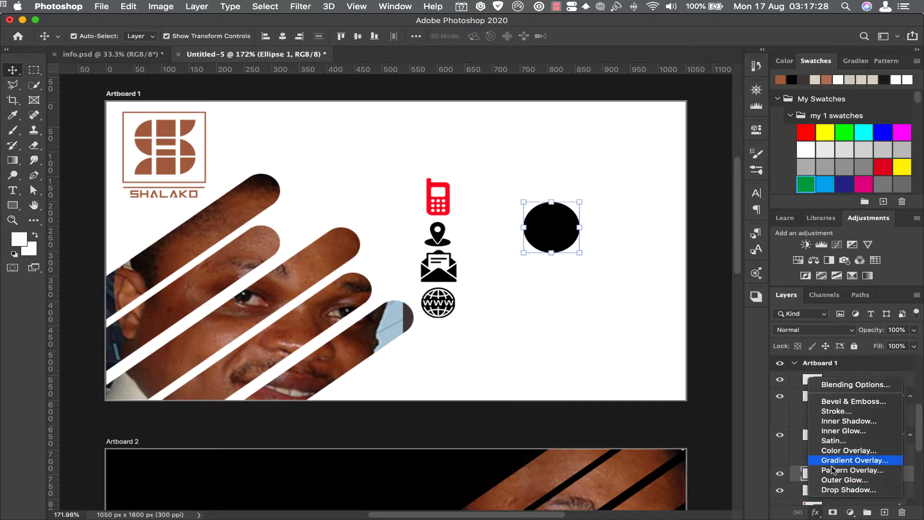
left_click(845, 449)
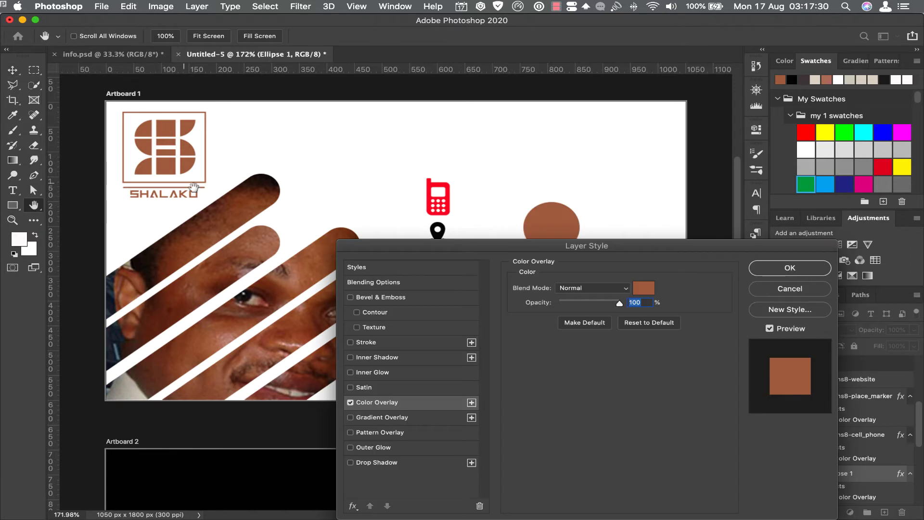
left_click(790, 269)
mouse_move(581, 201)
left_mouse_down()
mouse_move(555, 233)
mouse_move(660, 251)
left_mouse_up()
Duplicate the brown circle into four and stack them evenly near the right edge.
left_click(648, 36)
key("super+j")
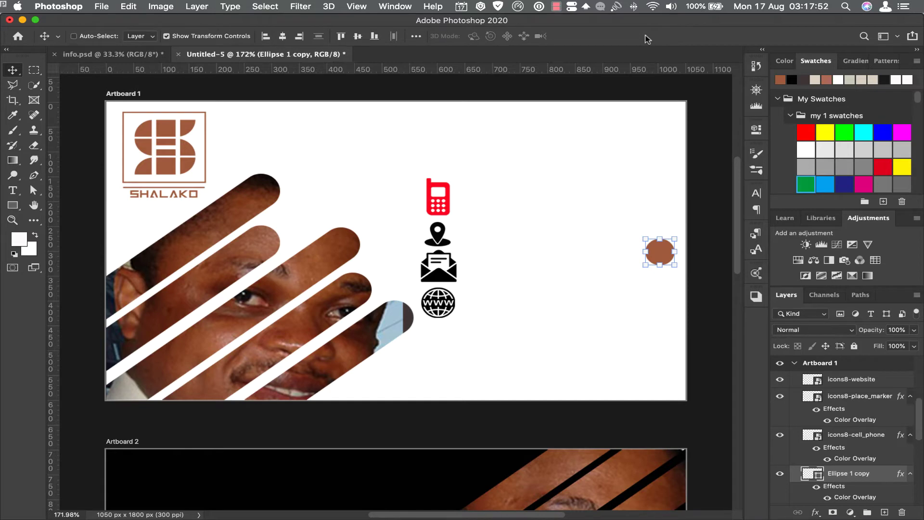
key("super+j")
key("super+j")
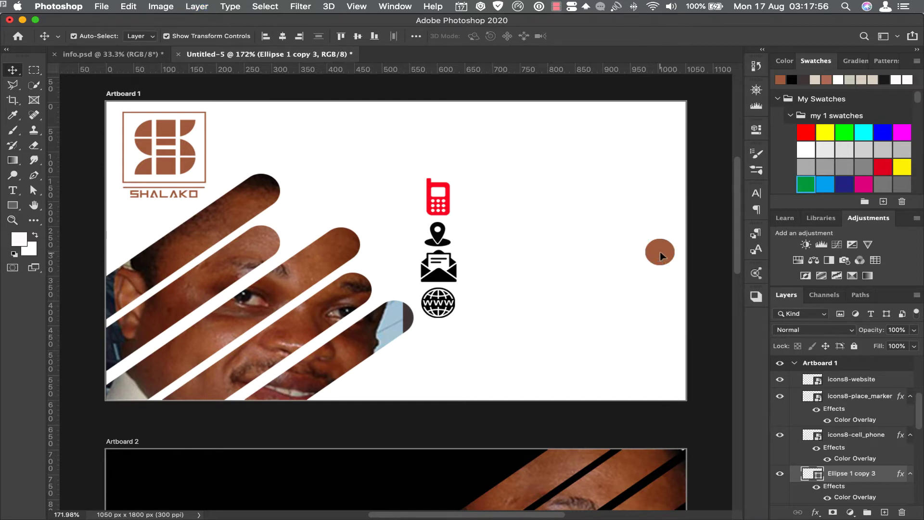
left_click_drag(660, 259, 672, 347)
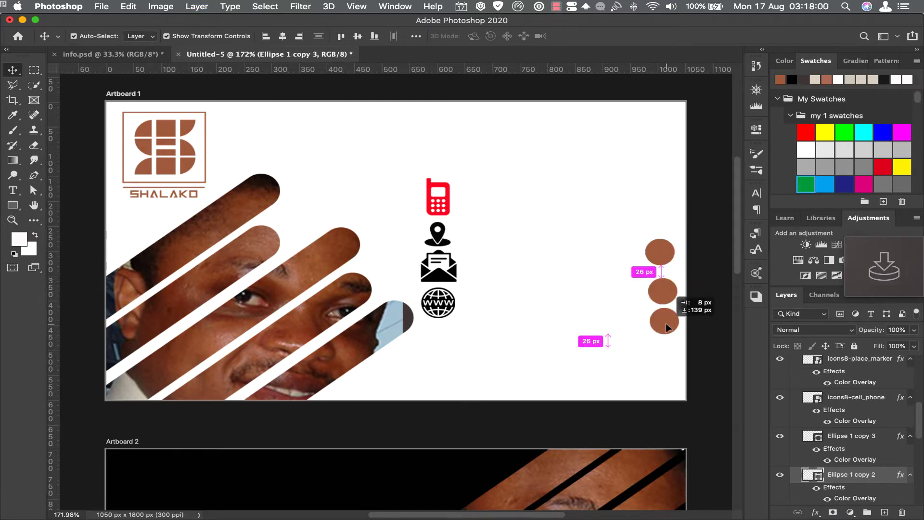
left_click_drag(661, 255, 668, 372)
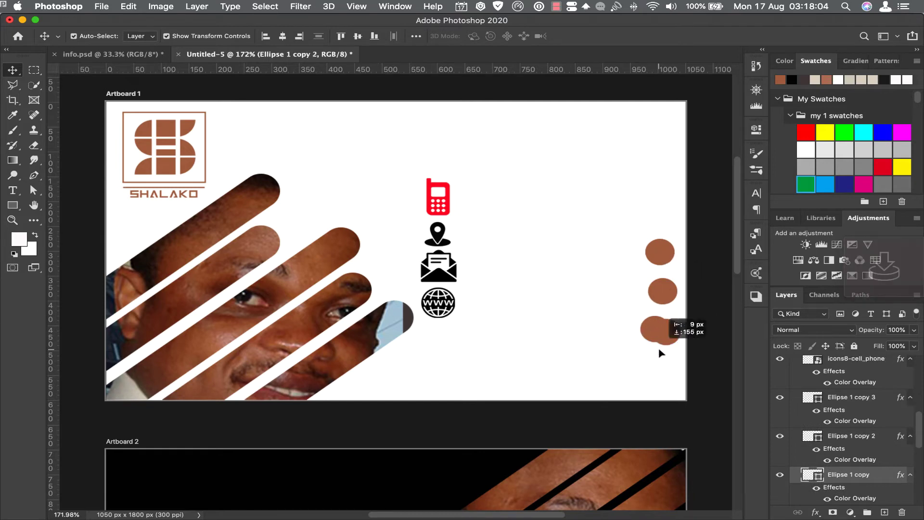
left_click_drag(657, 255, 658, 231)
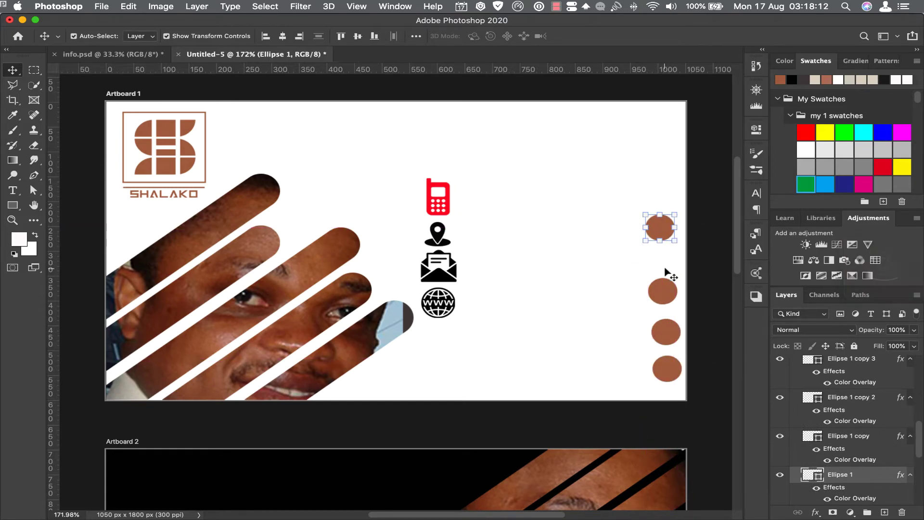
left_click_drag(664, 298, 662, 268)
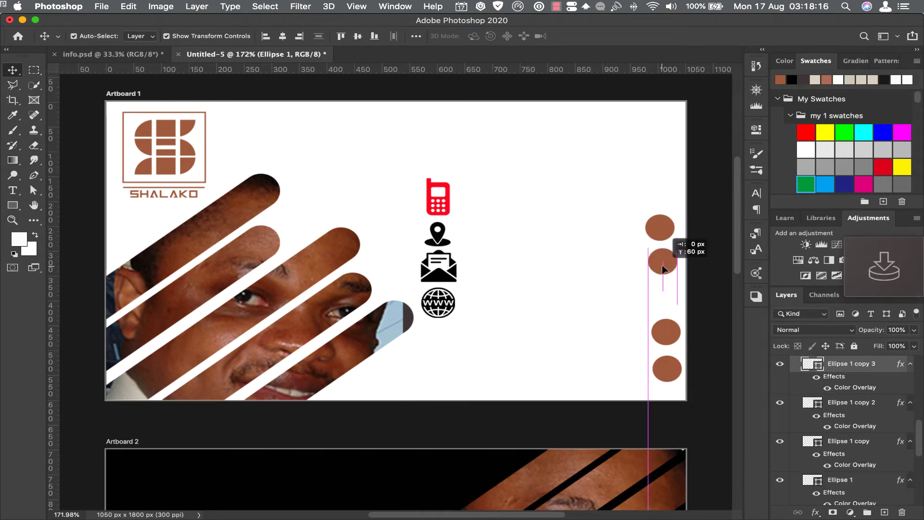
left_click_drag(666, 332, 663, 304)
left_click_drag(666, 369, 667, 331)
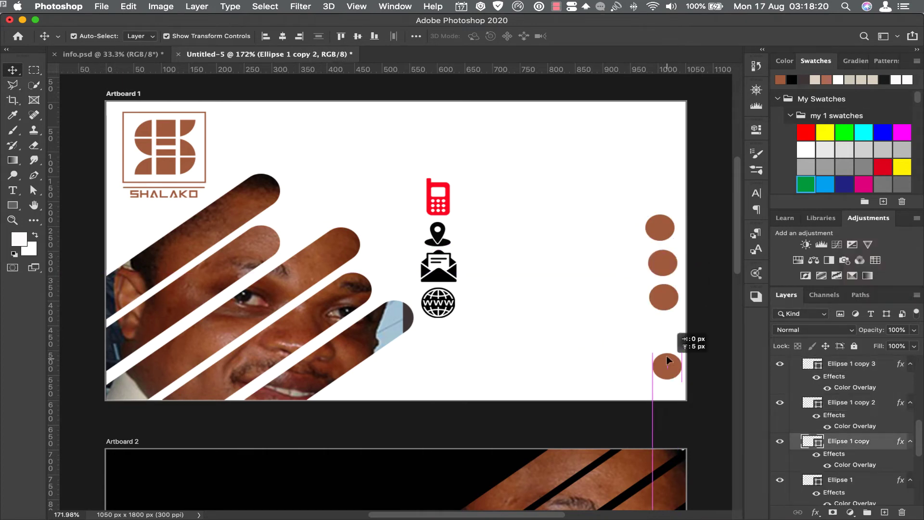
Select all four circles and align their horizontal centres.
left_click(663, 297, "shift")
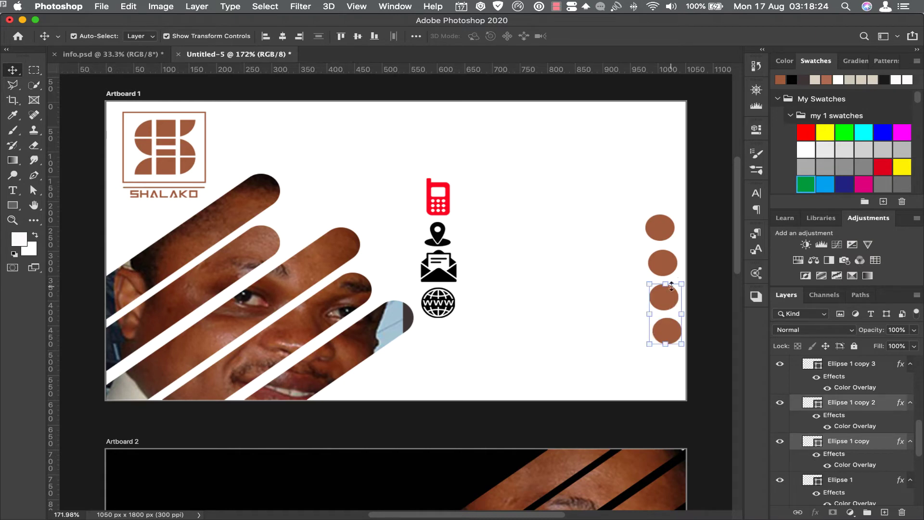
left_click(662, 264, "shift")
left_click(660, 228, "shift")
left_click(284, 36)
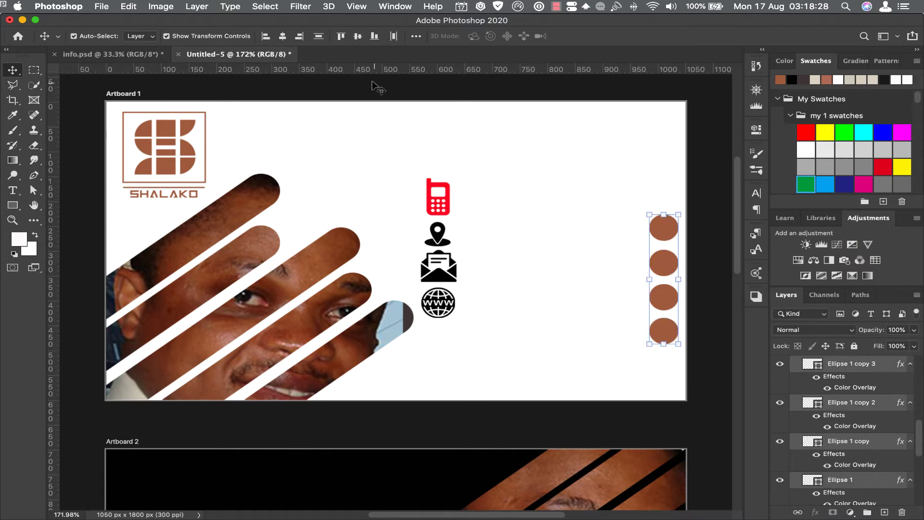
left_click(540, 340)
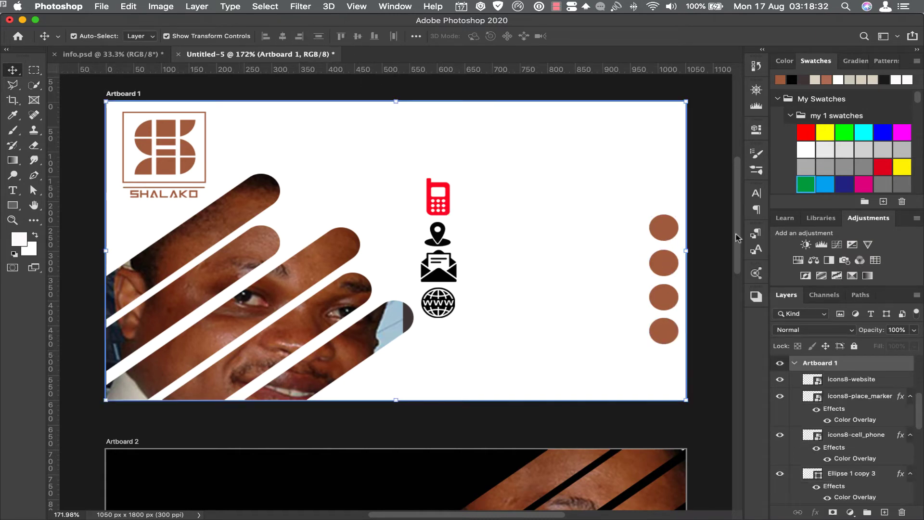
Move the phone icon onto the top brown circle and resize it.
mouse_move(450, 202)
left_mouse_down()
mouse_move(675, 230)
mouse_move(666, 229)
left_mouse_up()
key("ctrl+t")
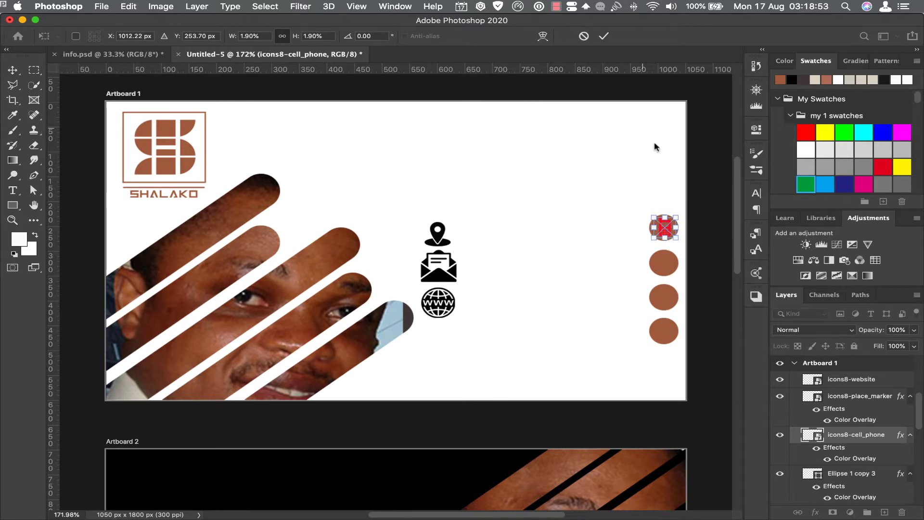
left_click(603, 37)
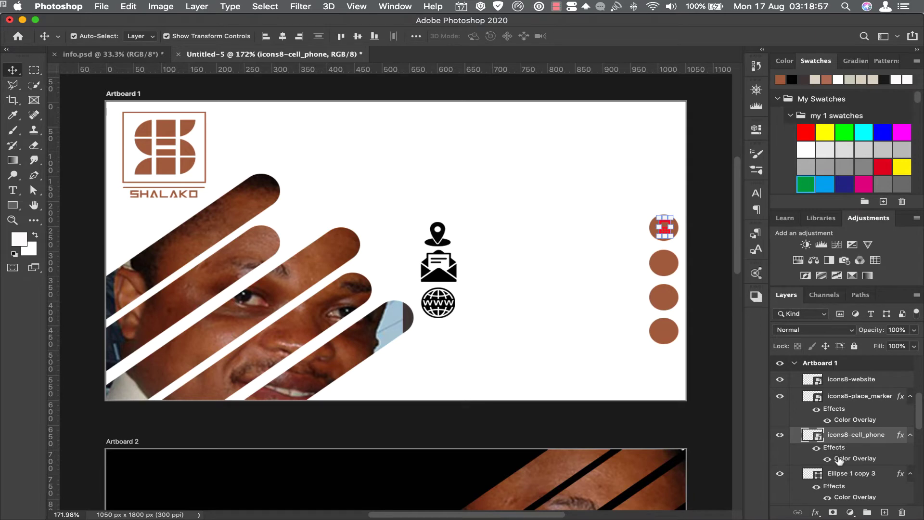
Change the phone icon's Color Overlay to light beige #bdb9ae sampled from the card.
double_click(838, 459)
left_click(640, 289)
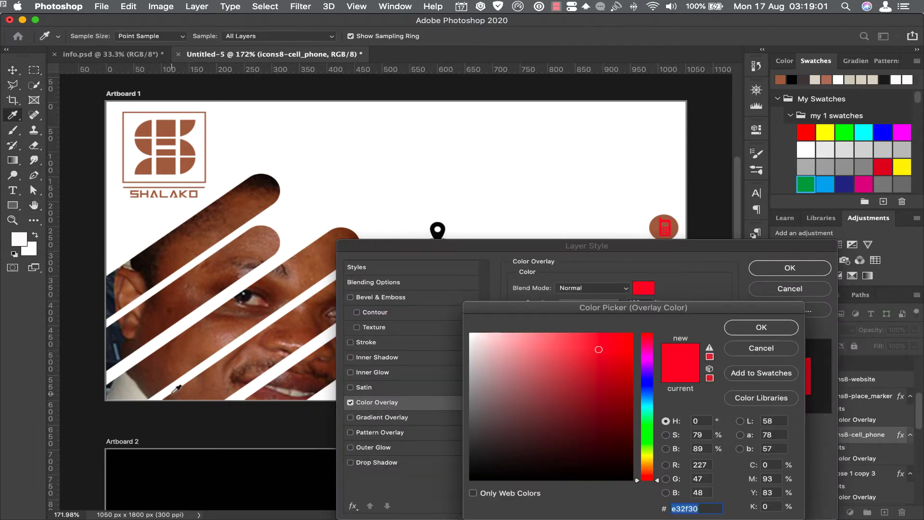
left_click(134, 388)
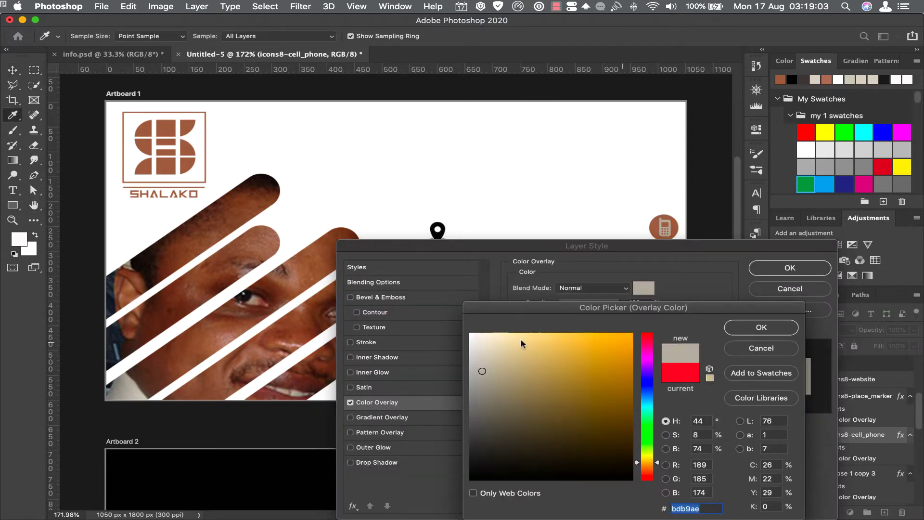
left_click(761, 327)
left_click(791, 268)
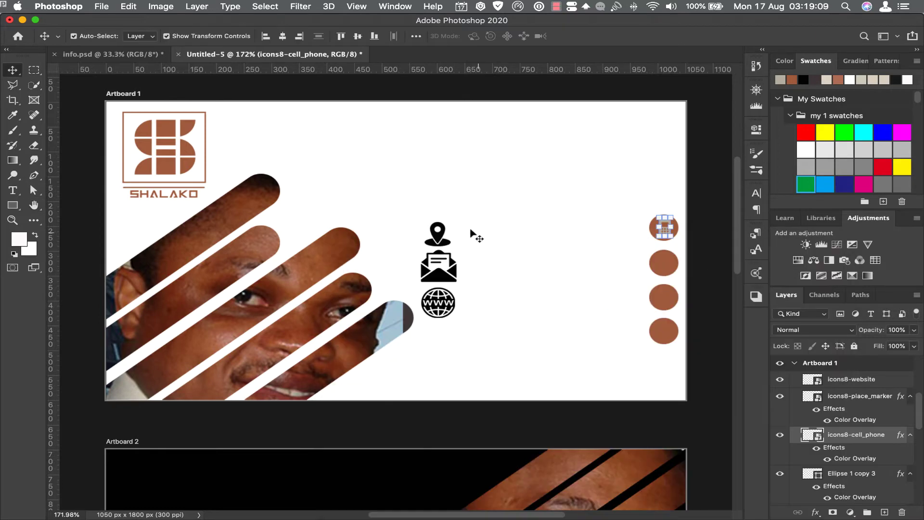
Move the location pin, envelope and globe icons beside the circles and zoom in on them.
key("z")
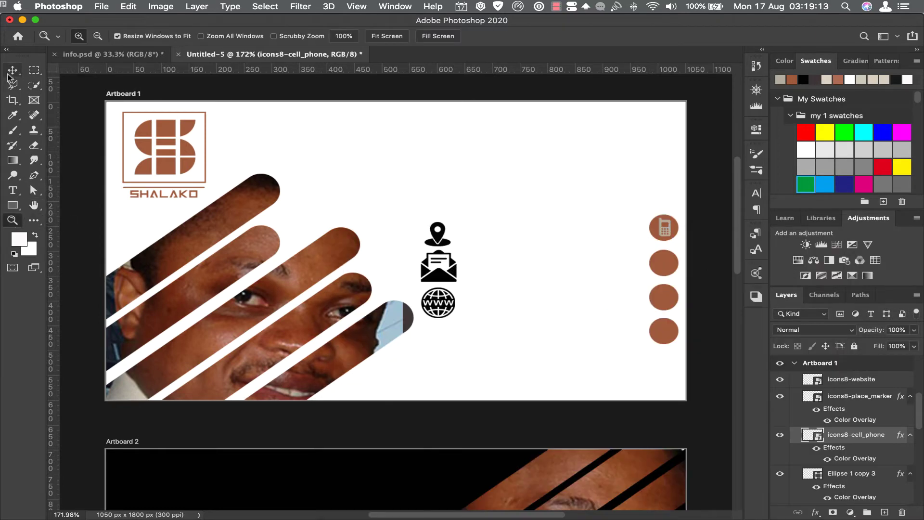
left_click(8, 75)
left_click(438, 236)
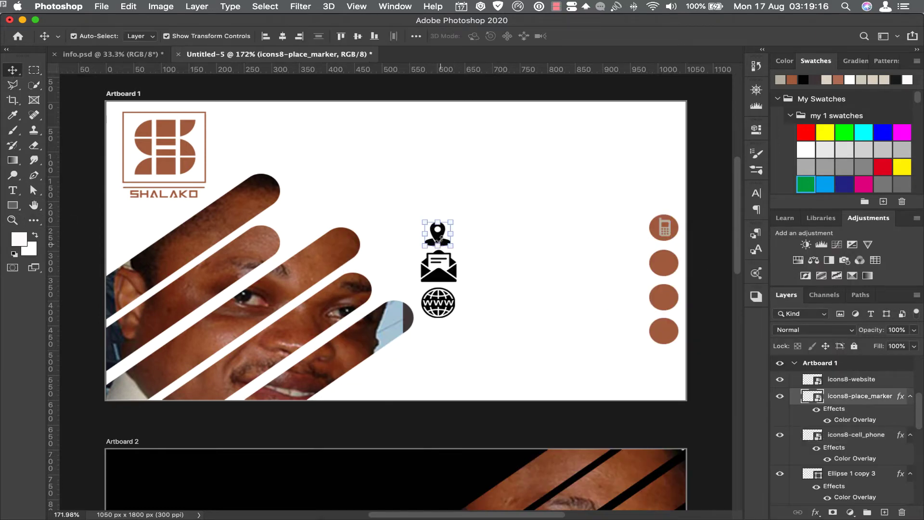
left_click(445, 278, "shift")
left_click(448, 304, "shift")
left_click_drag(439, 277, 616, 289)
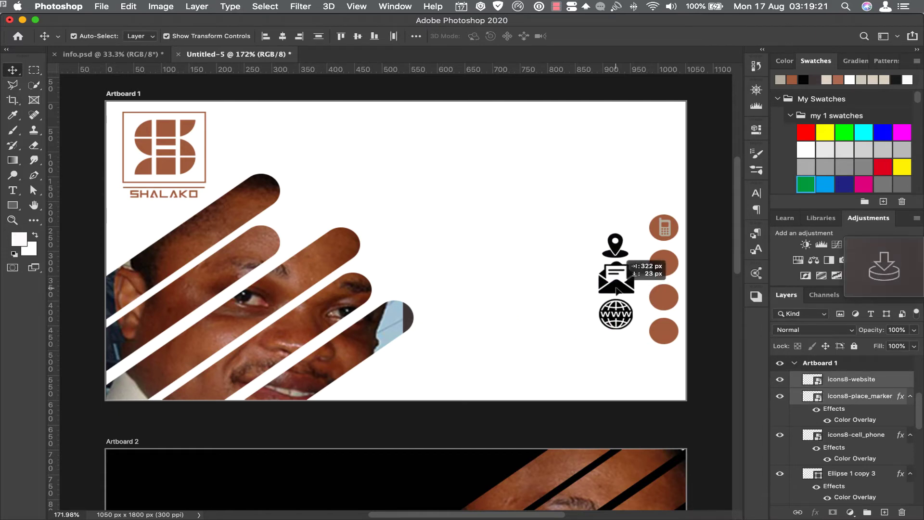
key("z")
left_click_drag(572, 151, 729, 404)
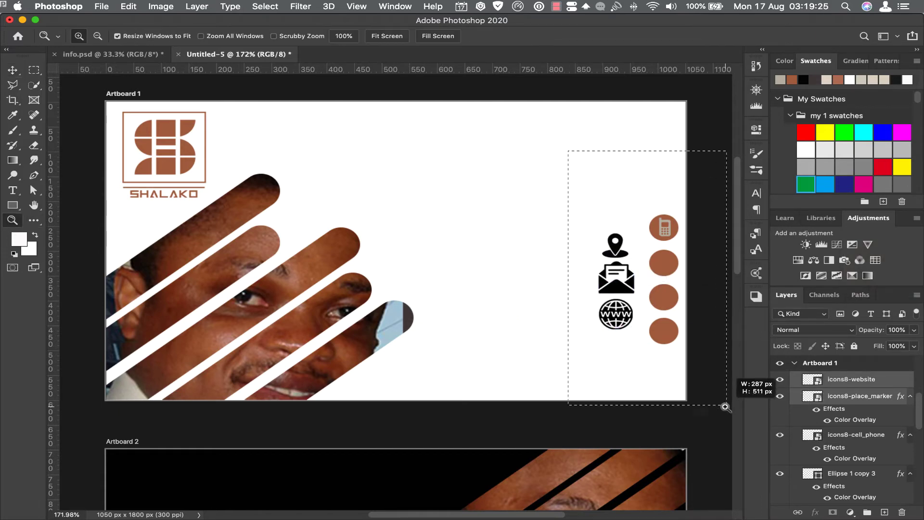
left_click(14, 71)
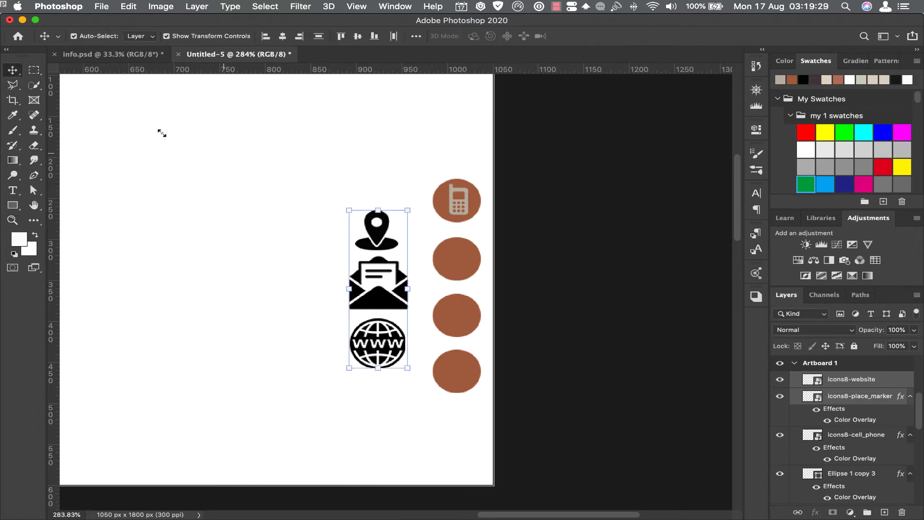
Fit a shrunken location pin into the second circle with the phone icon's light grey overlay.
left_click_drag(376, 236, 457, 267)
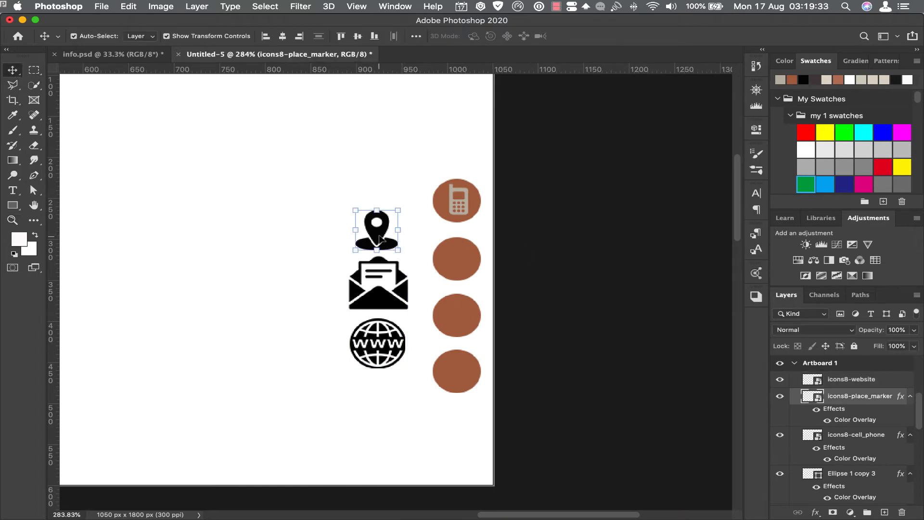
key("ctrl+t")
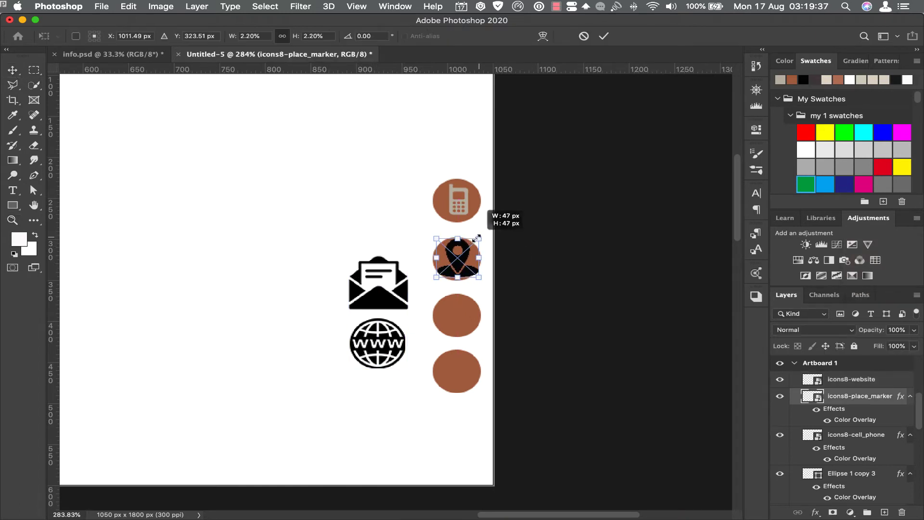
left_click_drag(481, 239, 459, 260)
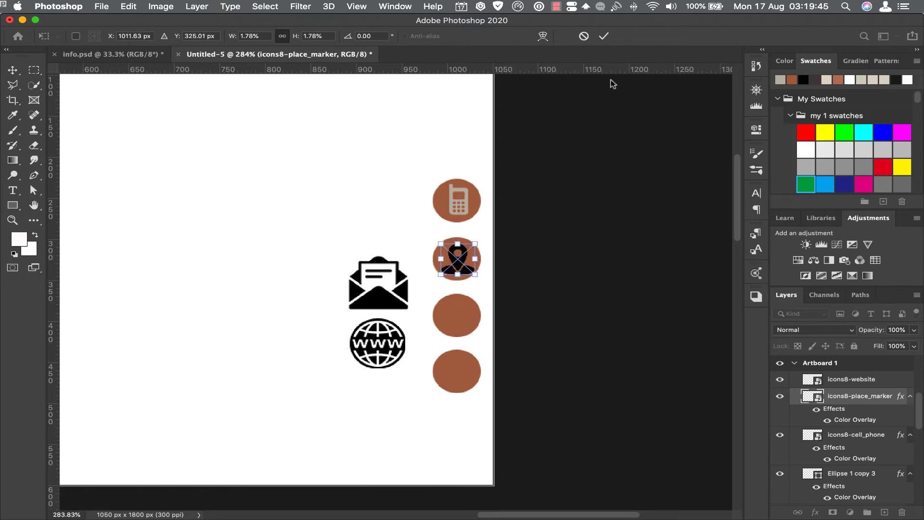
left_click(603, 36)
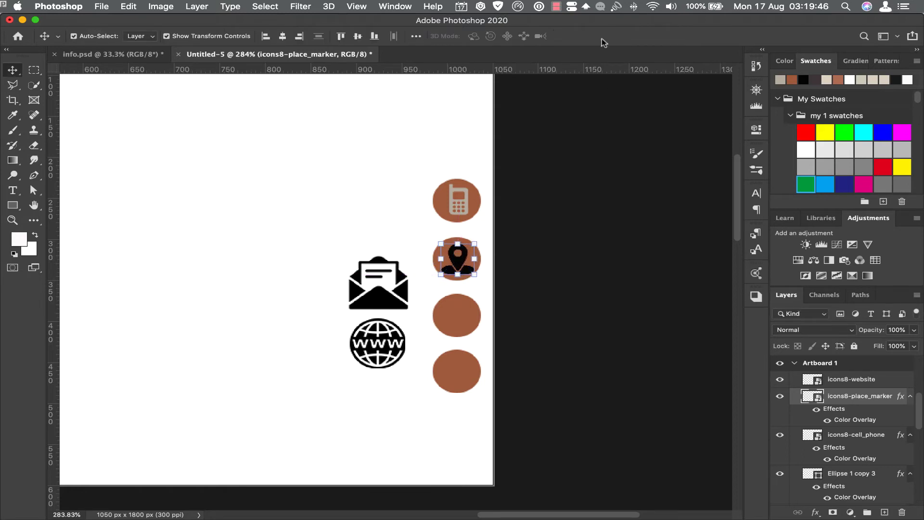
double_click(849, 421)
left_click(645, 289)
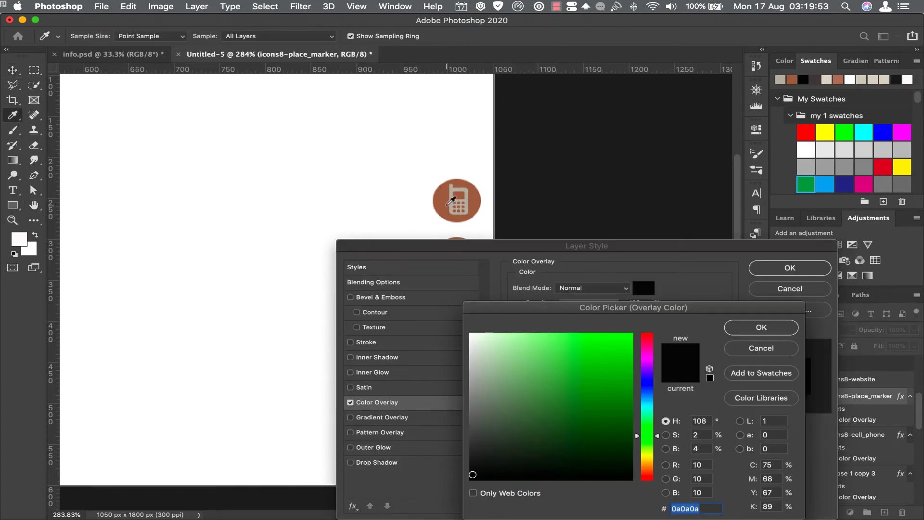
left_click(454, 199)
left_click(770, 327)
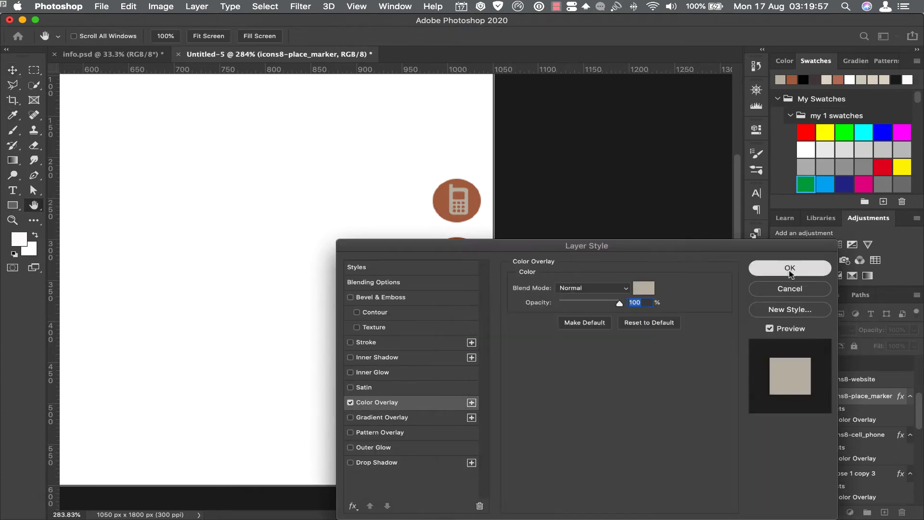
left_click(790, 267)
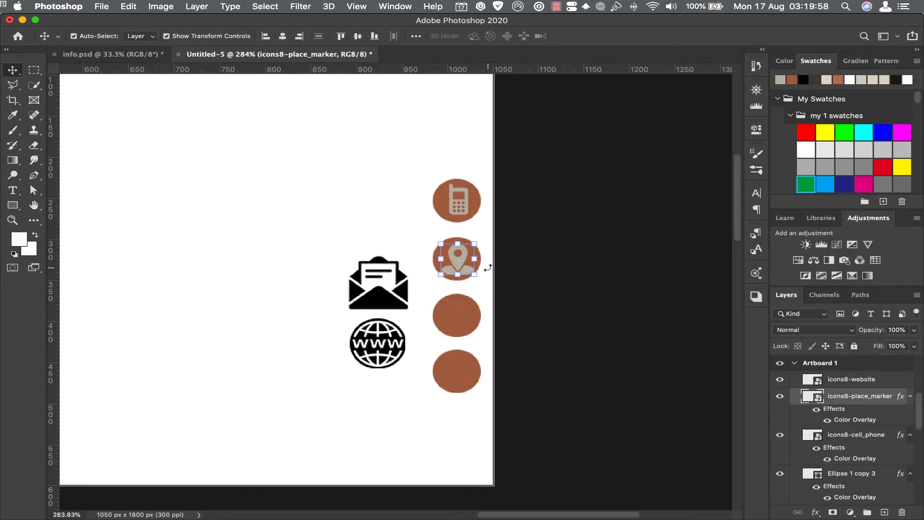
Resize the phone icon within its circle and place the envelope icon over the third circle.
left_click(455, 202)
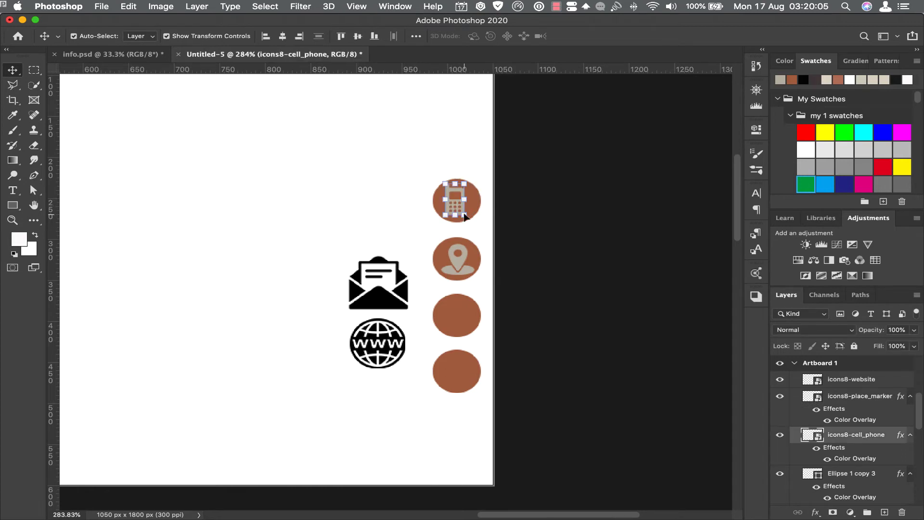
key("ctrl+t")
mouse_move(467, 214)
left_mouse_down()
mouse_move(479, 220)
mouse_move(450, 204)
left_mouse_up()
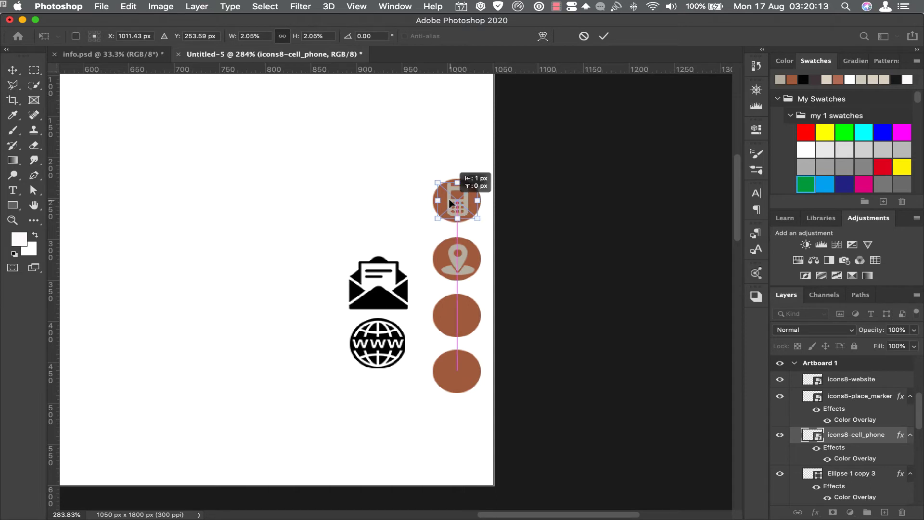
left_click(605, 36)
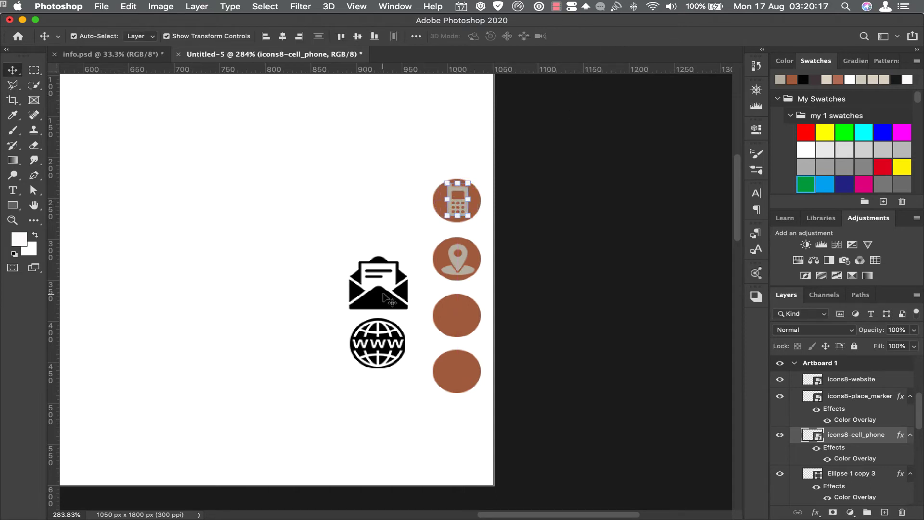
left_click_drag(385, 297, 458, 326)
Put the envelope icon on the third circle with a light grey Color Overlay, resized to fit.
left_click_drag(904, 496, 861, 375)
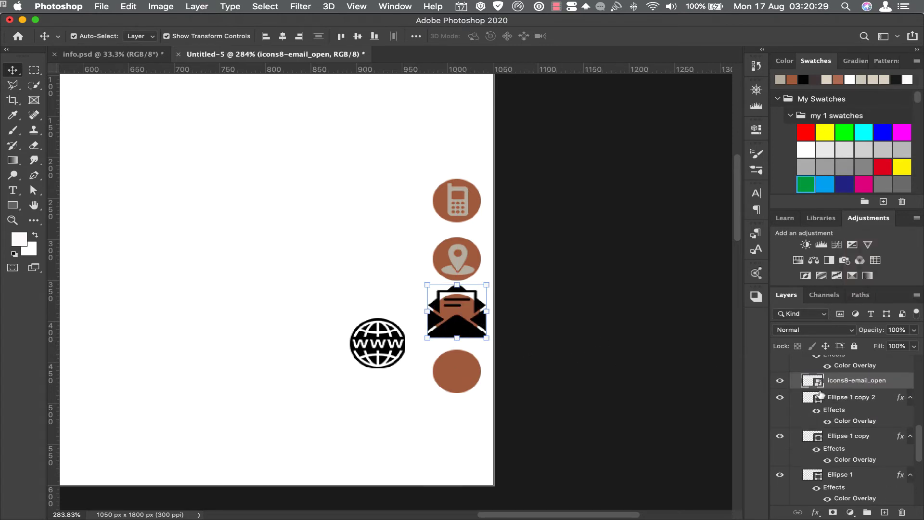
left_click(818, 512)
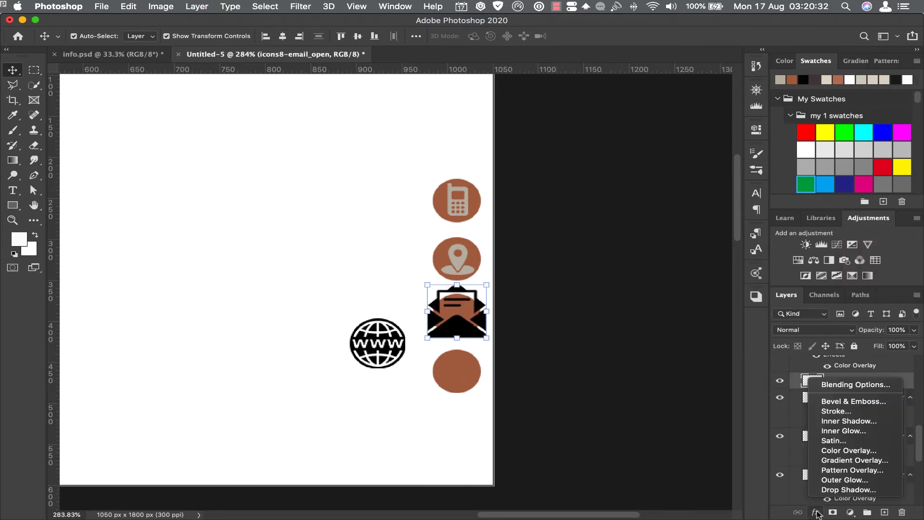
left_click(844, 448)
left_click(790, 268)
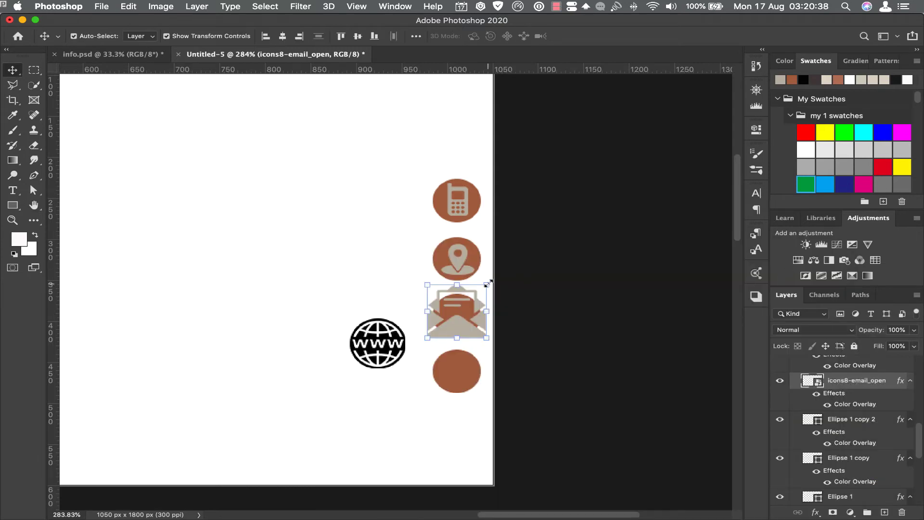
mouse_move(487, 282)
left_mouse_down()
mouse_move(456, 312)
mouse_move(457, 323)
left_mouse_up()
left_click(603, 36)
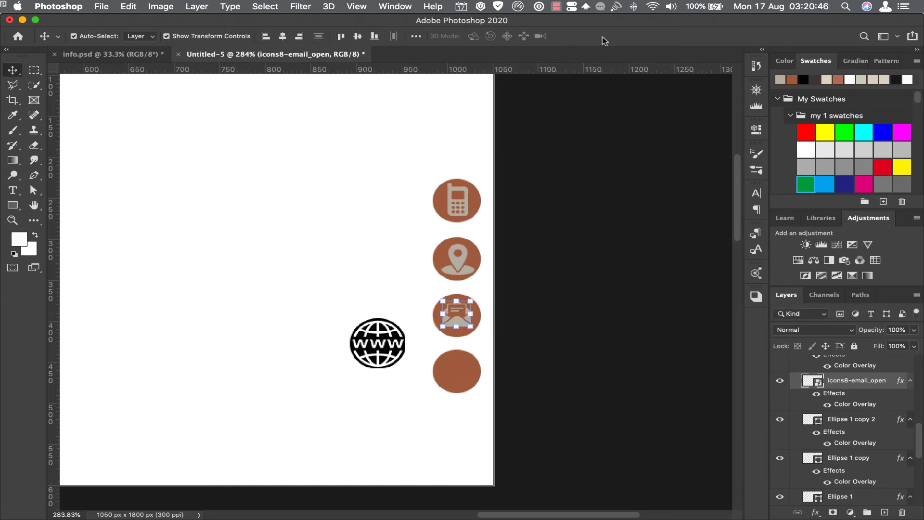
left_click_drag(470, 327, 472, 329)
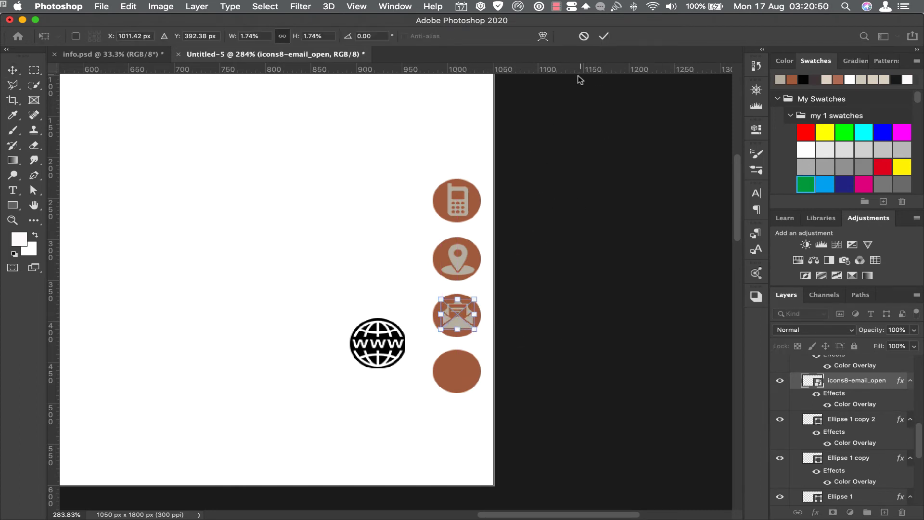
left_click(604, 36)
Move the globe onto the fourth circle, shrink it and give it a light grey Color Overlay.
mouse_move(383, 343)
left_mouse_down()
mouse_move(467, 362)
mouse_move(457, 371)
left_mouse_up()
key("ctrl+t")
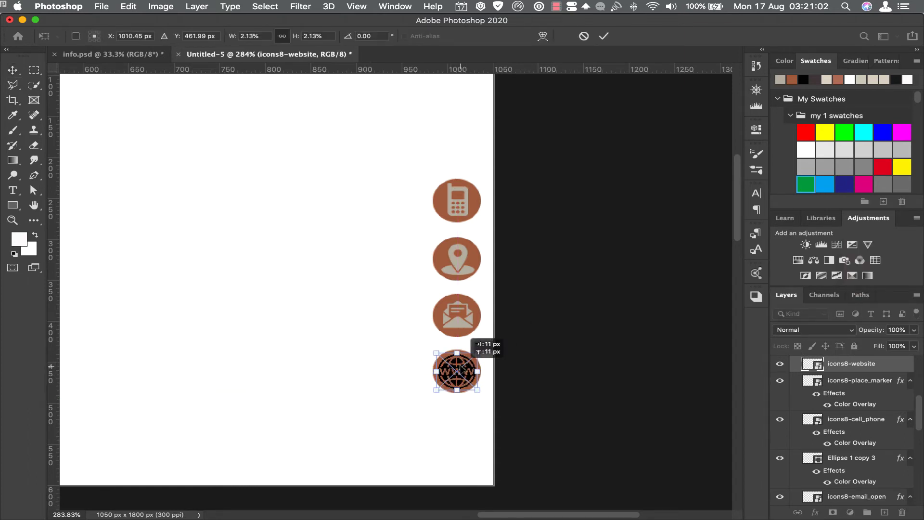
left_click(603, 36)
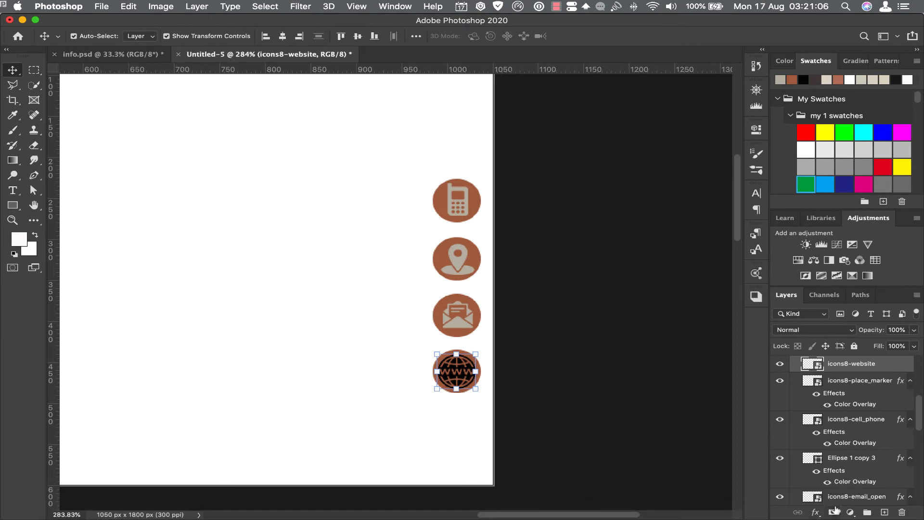
left_click(815, 512)
left_click(832, 453)
left_click(799, 267)
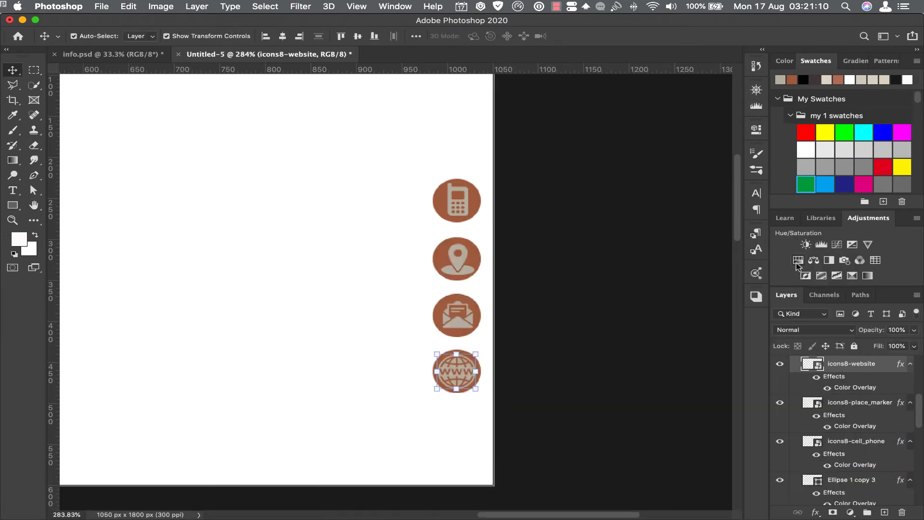
left_click_drag(563, 515, 539, 511)
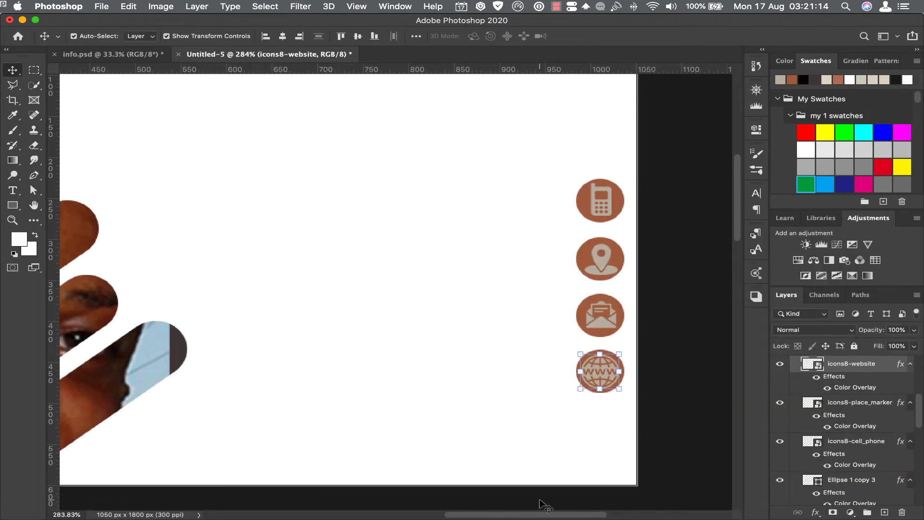
key("ctrl+1")
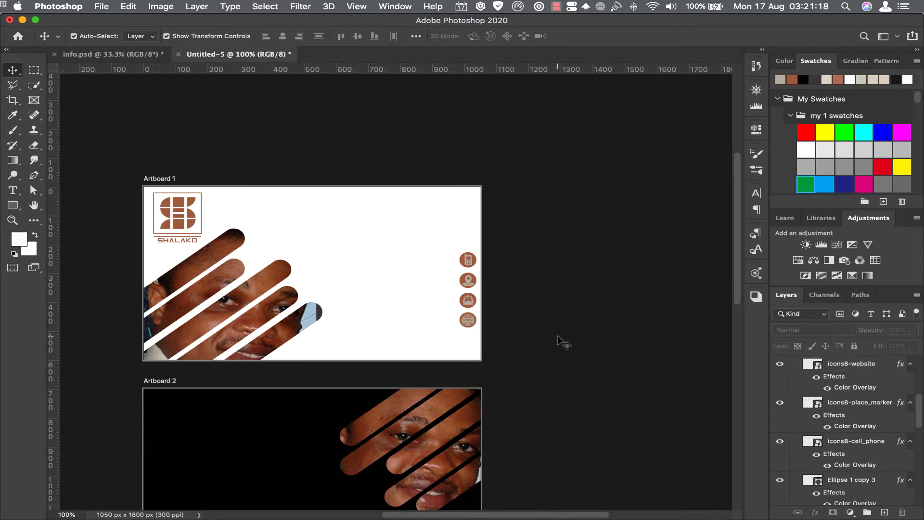
Drag the QR code, name/title and contact text from info.psd into Untitled-5, scaled to about 24%.
left_click(111, 54)
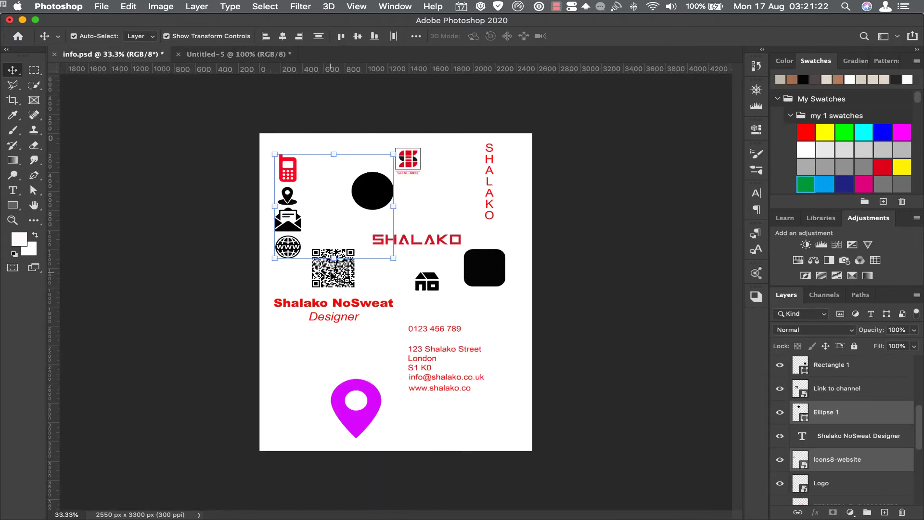
left_click(332, 275)
left_click(319, 307, "shift")
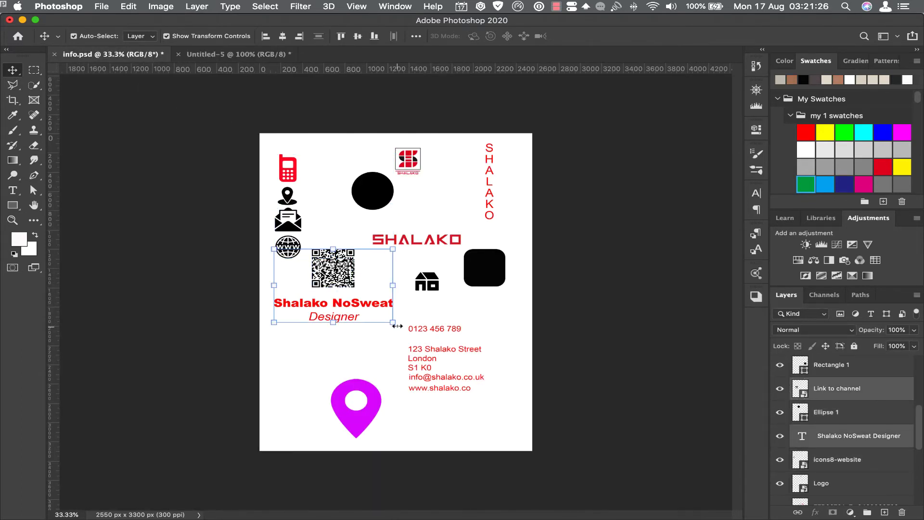
left_click(435, 330)
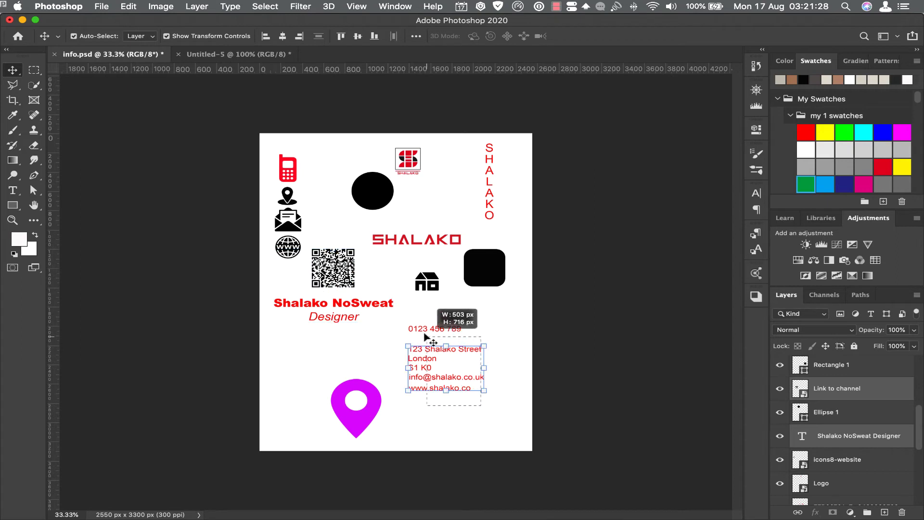
left_click(341, 308, "shift")
left_click(337, 282, "shift")
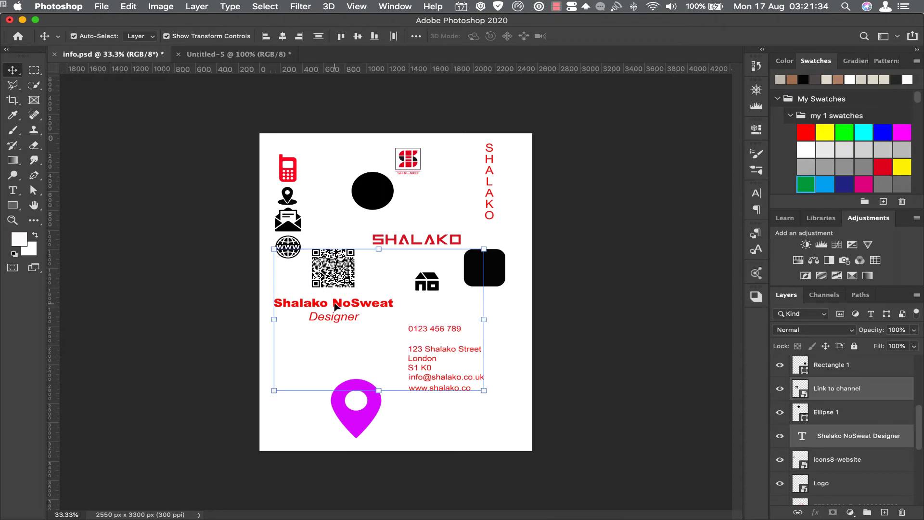
left_click_drag(336, 308, 267, 87)
left_click_drag(366, 173, 371, 195)
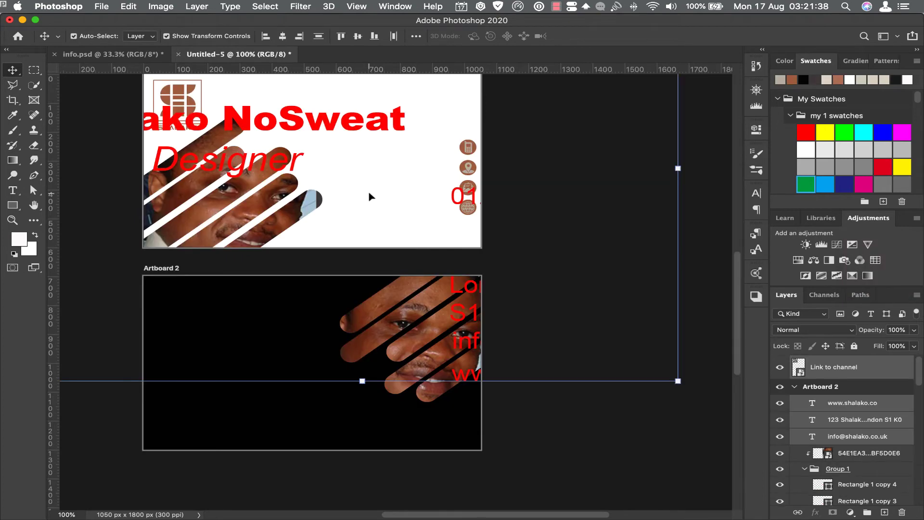
left_click(677, 381)
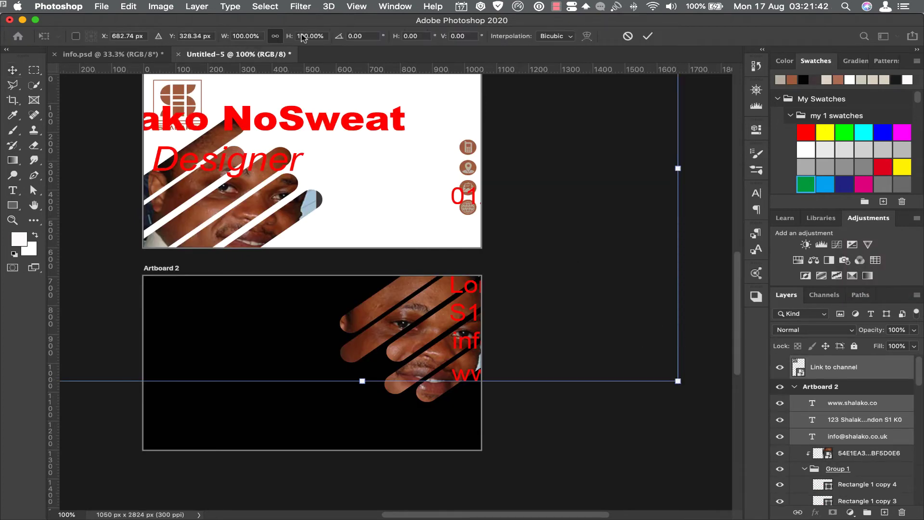
mouse_move(290, 36)
left_mouse_down()
mouse_move(233, 39)
mouse_move(250, 53)
mouse_move(240, 51)
left_mouse_up()
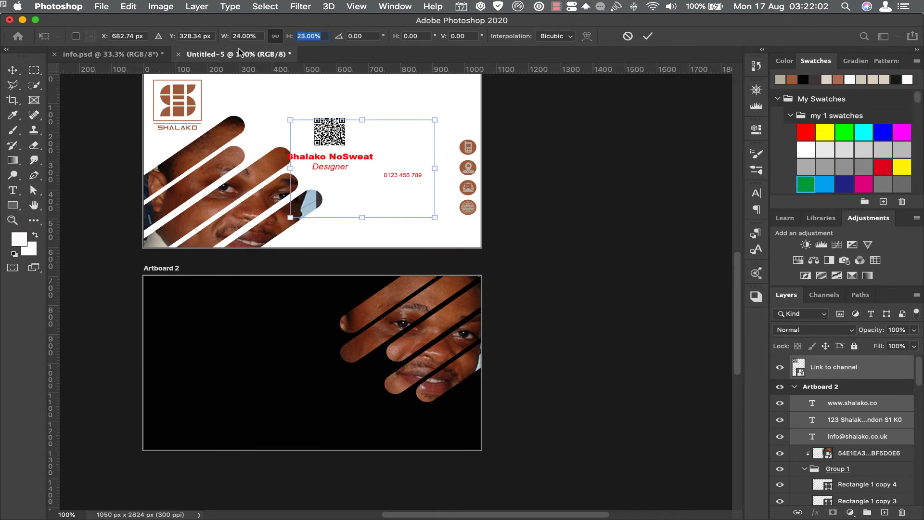
left_click(648, 36)
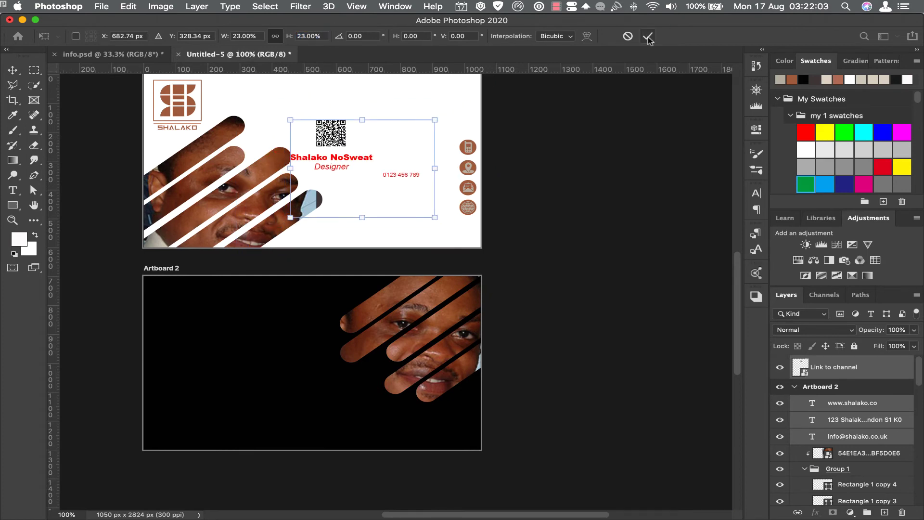
Zoom into the front card; move the name/title to the top right and the phone number beside its icon.
left_click(12, 220)
left_click_drag(245, 93, 527, 270)
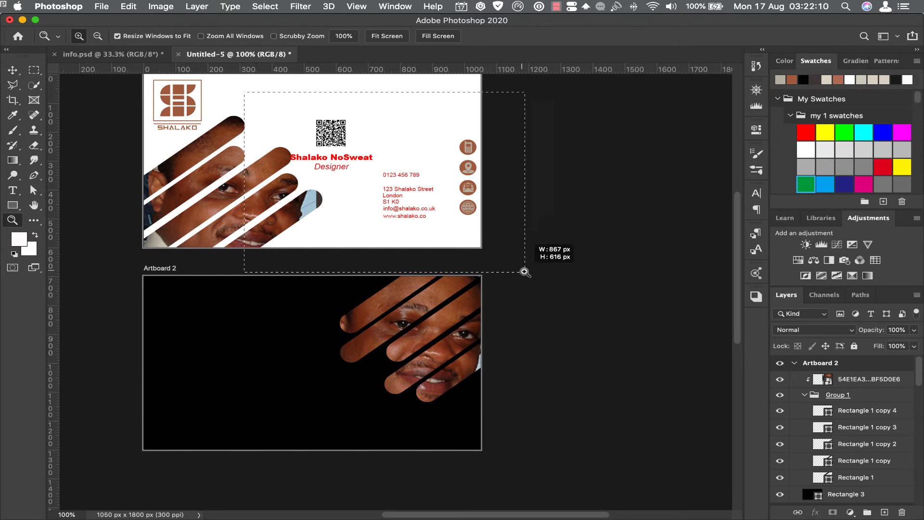
key("v")
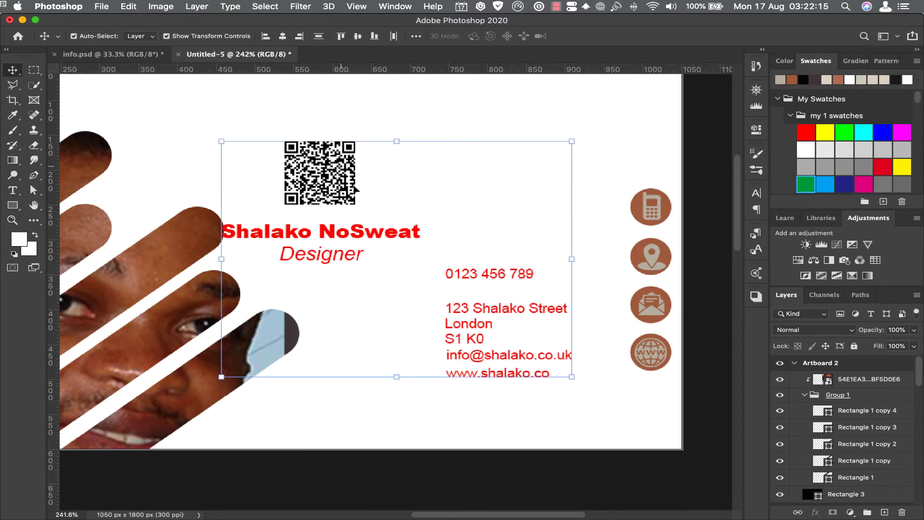
left_click(442, 120)
left_click_drag(328, 234, 531, 149)
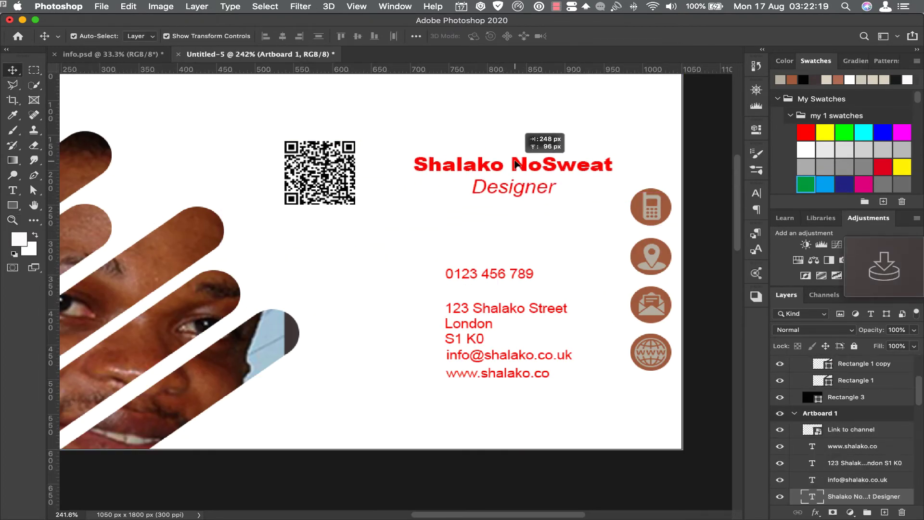
left_click(487, 278)
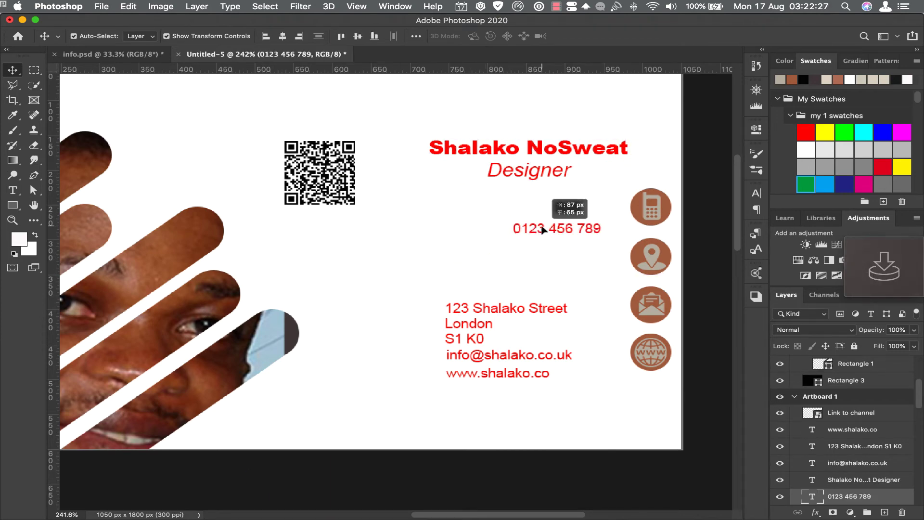
left_click_drag(474, 279, 517, 217)
Align the address, email and website lines on a vertical guide beside their icons; shift the name block left.
mouse_move(55, 201)
left_mouse_down()
mouse_move(367, 200)
mouse_move(534, 215)
left_mouse_up()
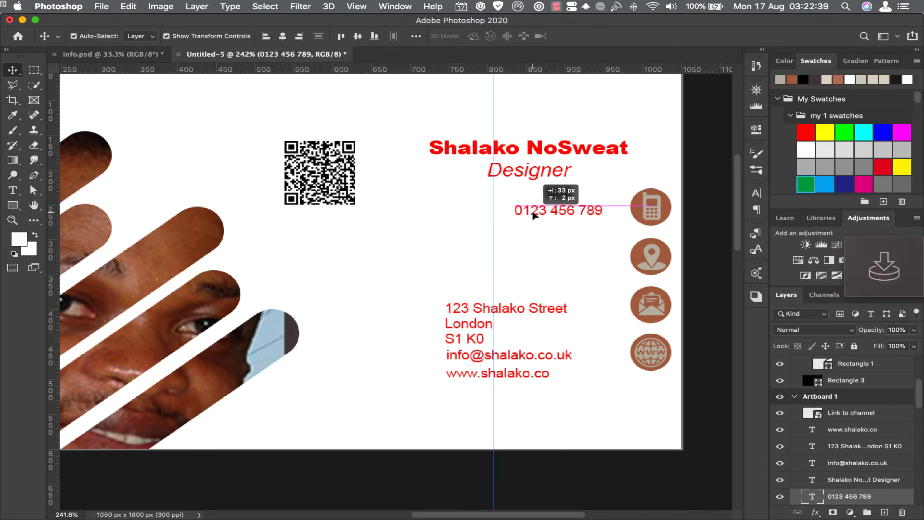
left_click_drag(476, 314, 535, 261)
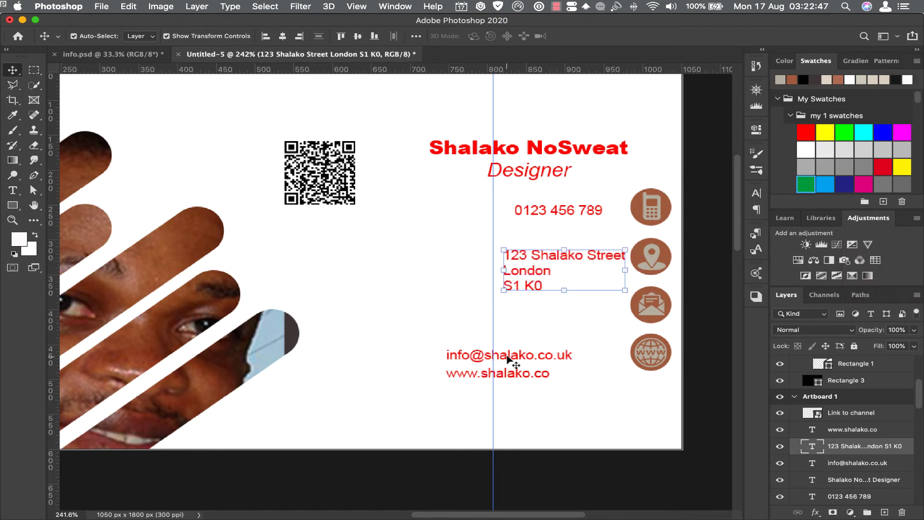
left_click_drag(508, 359, 560, 314)
left_click_drag(508, 377, 568, 357)
left_click_drag(493, 326, 500, 320)
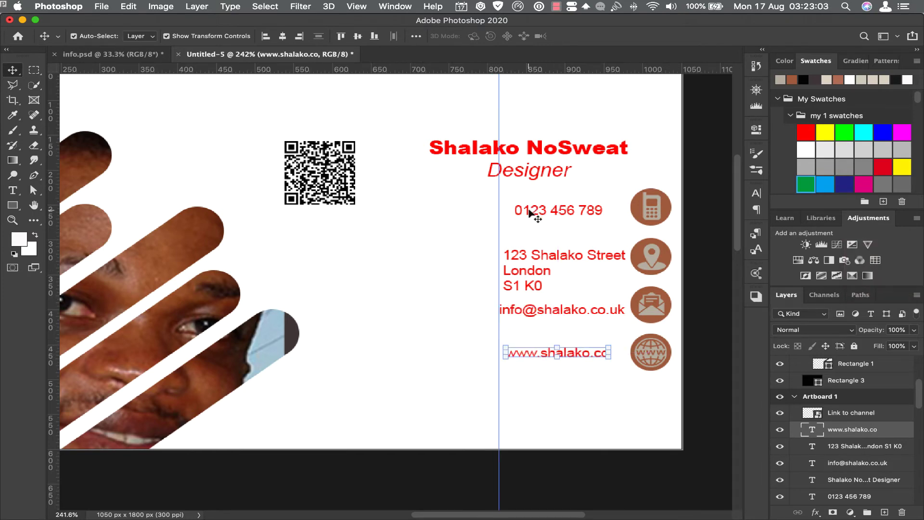
left_click_drag(530, 213, 515, 214)
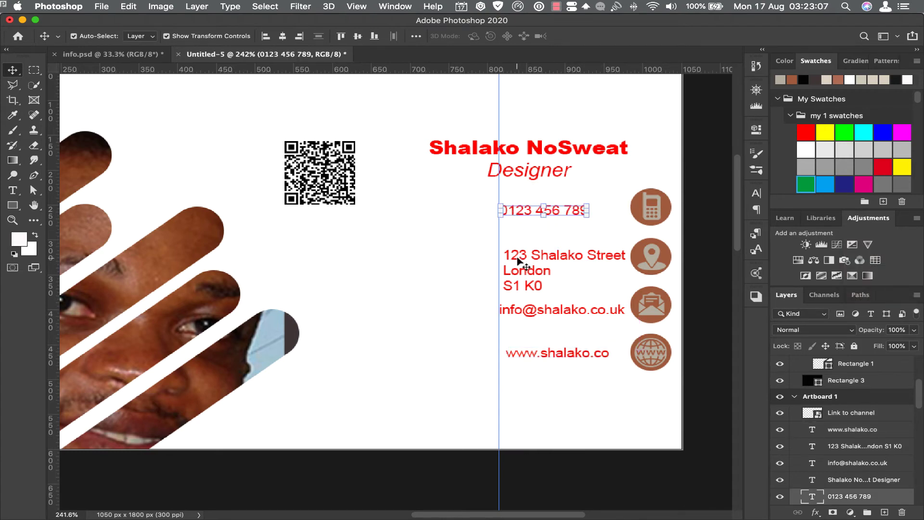
left_click_drag(515, 261, 533, 311)
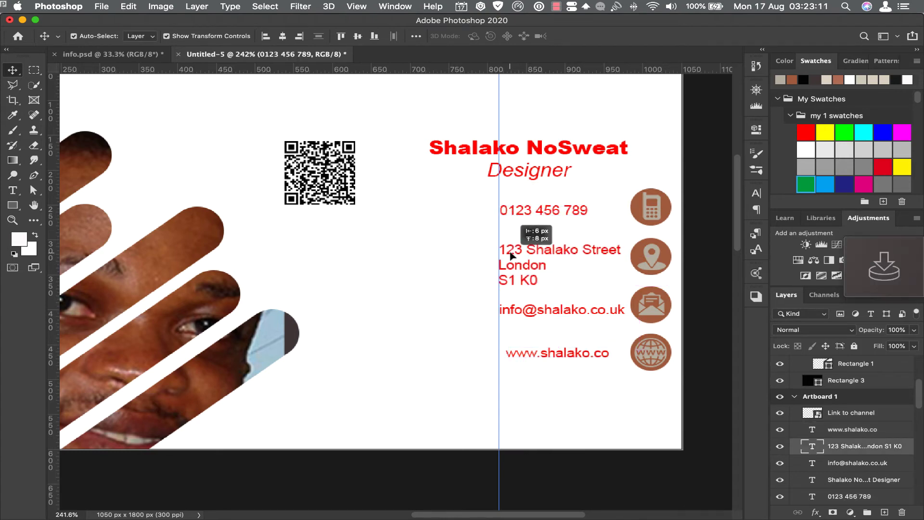
left_click_drag(532, 357, 525, 358)
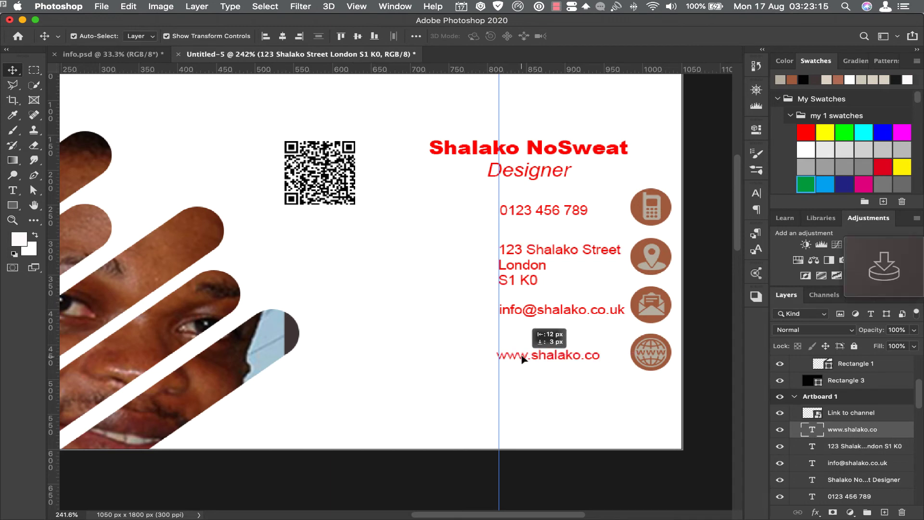
left_click_drag(523, 176, 499, 190)
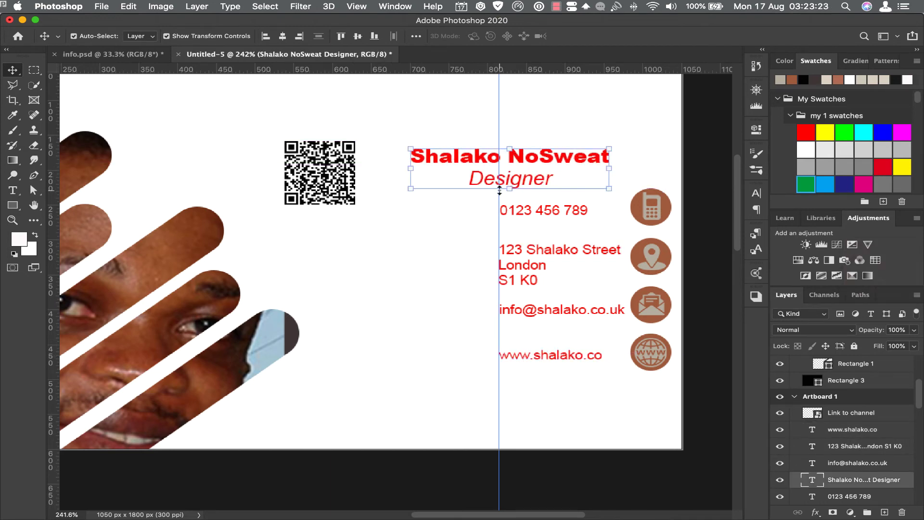
Recolour the name and phone number text from red to the title's light grey.
left_click(758, 194)
left_click(723, 260)
left_click(721, 188)
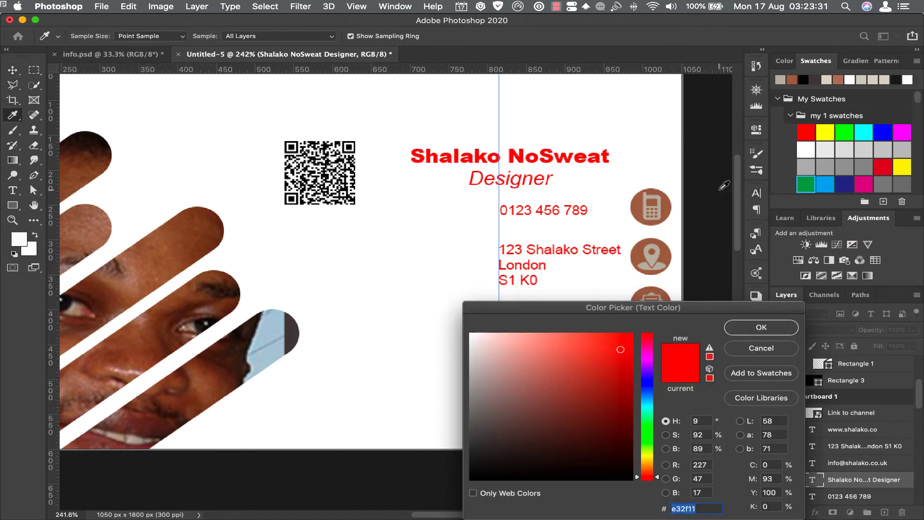
left_click(652, 216)
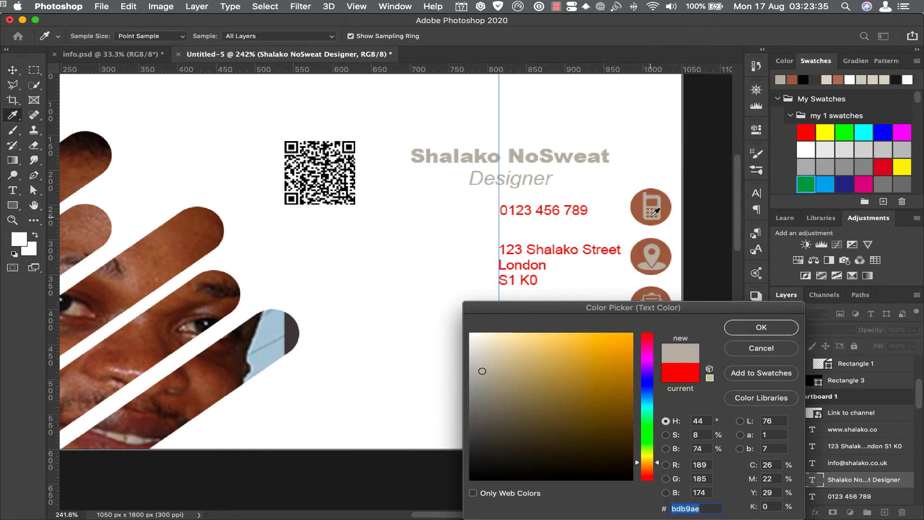
left_click(760, 326)
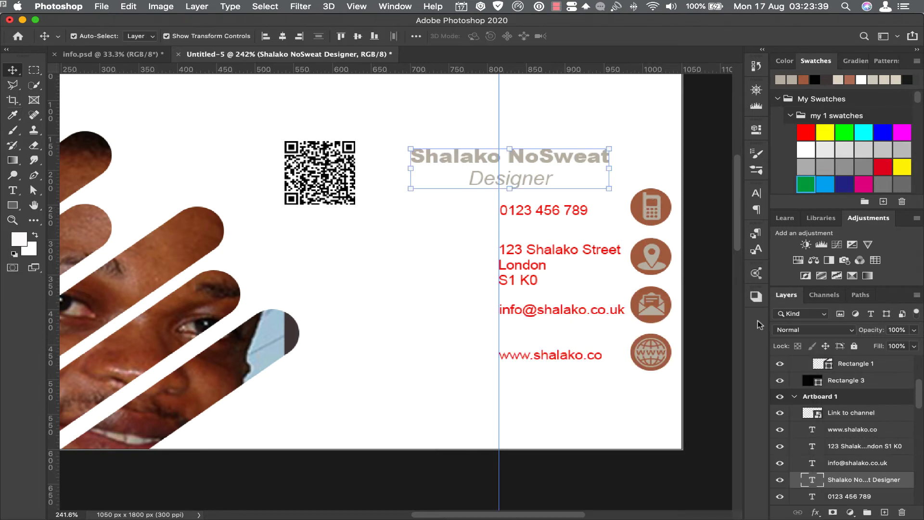
left_click(538, 216)
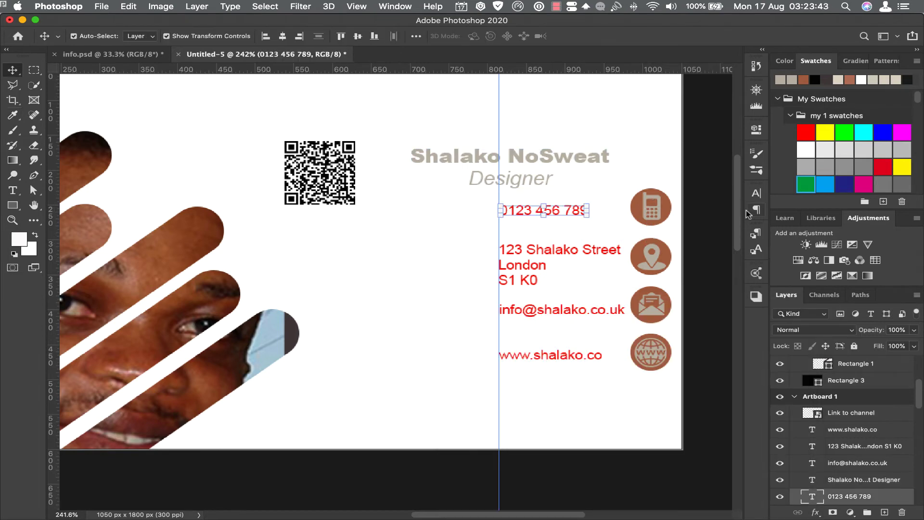
left_click(756, 193)
left_click(722, 260)
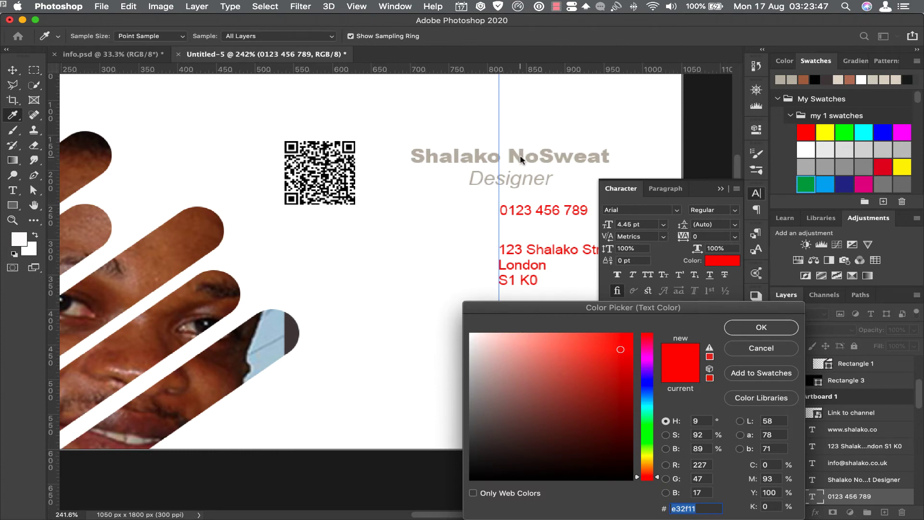
left_click(521, 158)
left_click(759, 327)
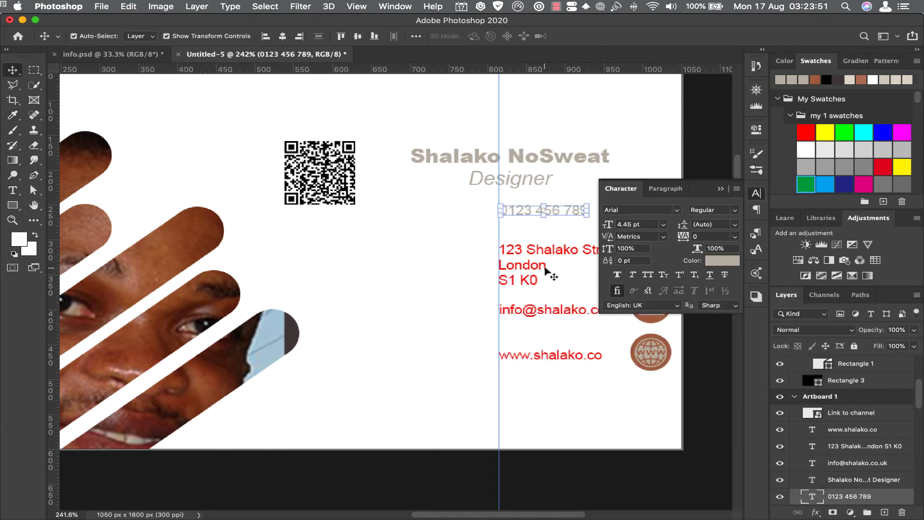
Recolour the address and email lines to the same sampled light grey.
left_click(547, 273)
left_click(726, 262)
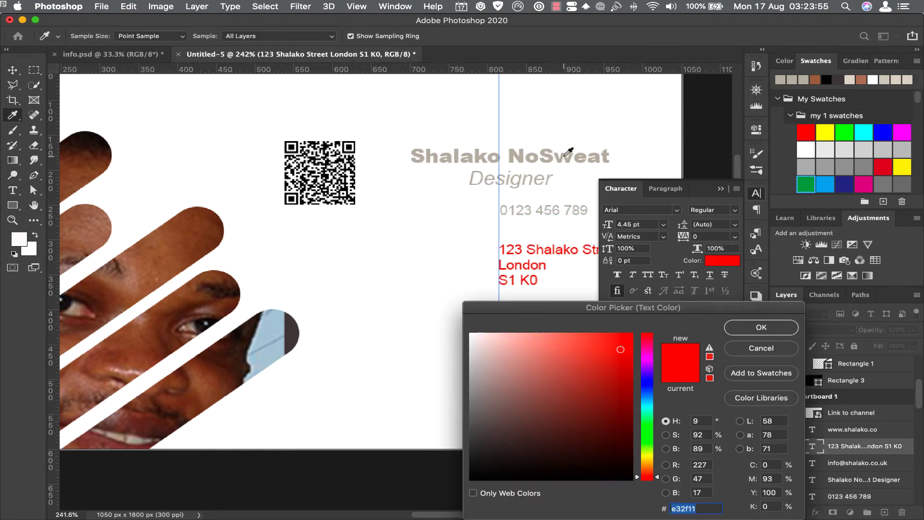
left_click(569, 152)
left_click(753, 323)
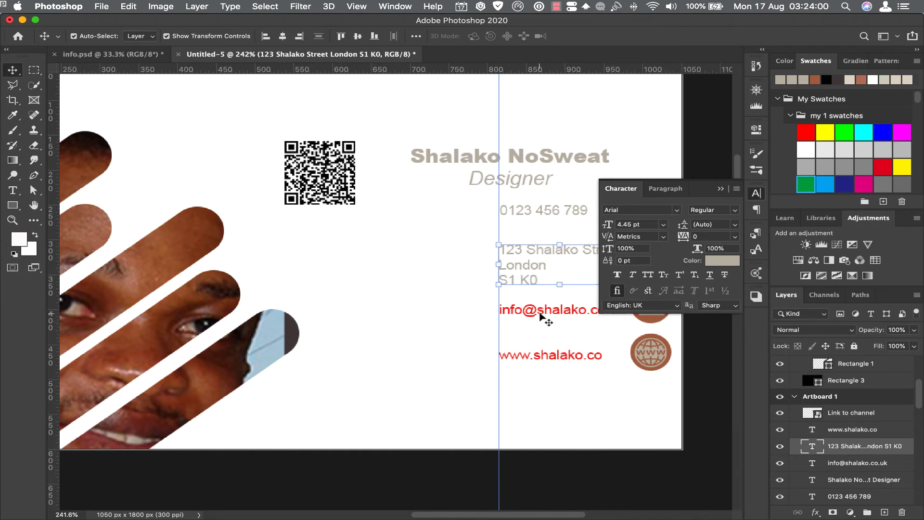
left_click(540, 313)
left_click(737, 261)
left_click(524, 155)
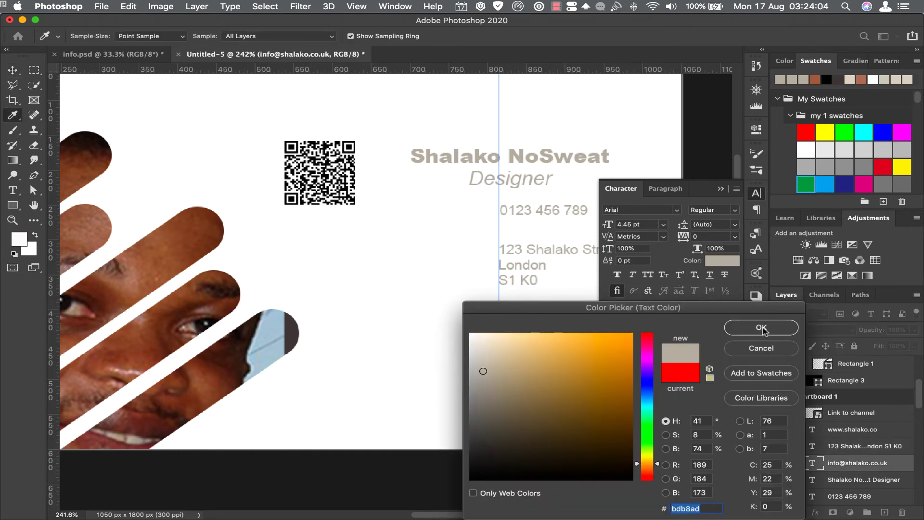
left_click(756, 327)
left_click(721, 188)
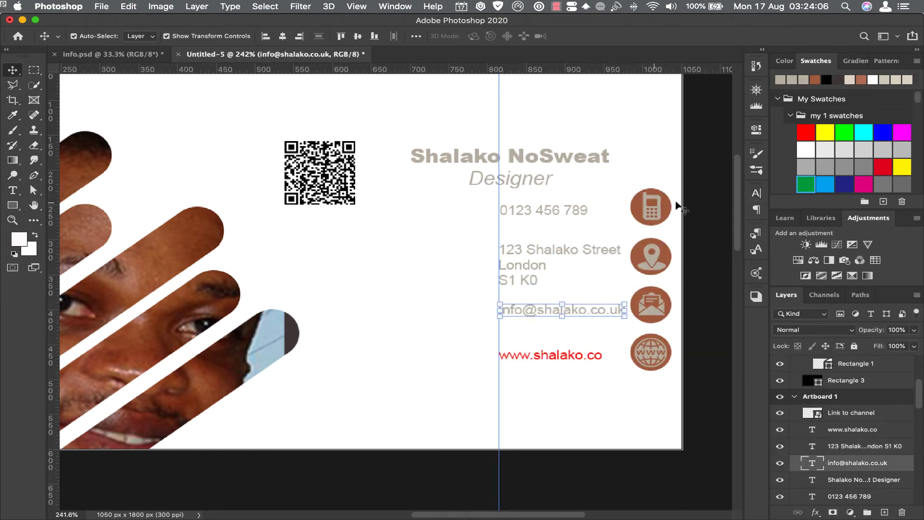
Recolour the website line to the same light grey (#bdb9ad).
left_click(538, 358)
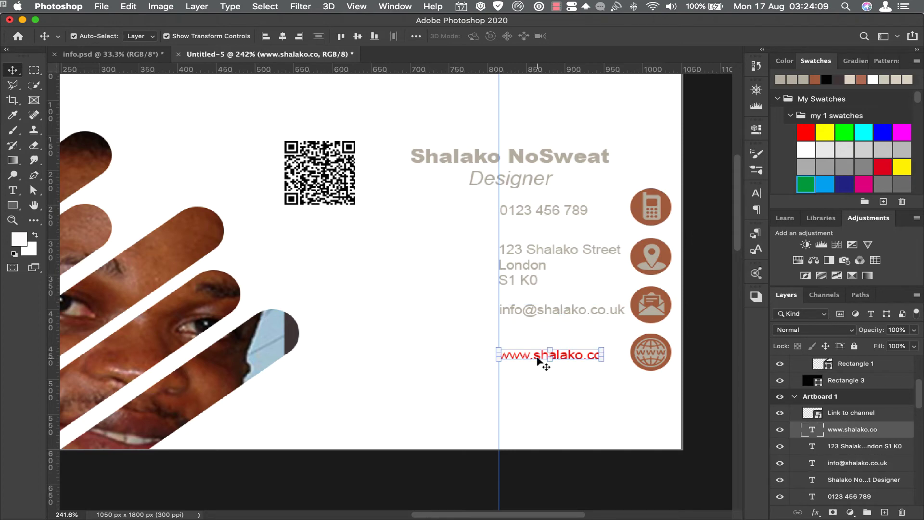
left_click(757, 200)
left_click(714, 261)
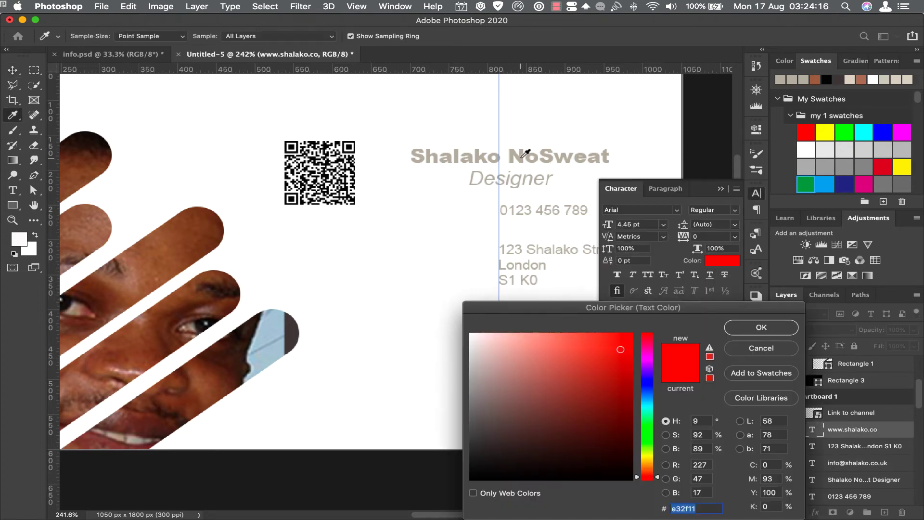
left_click(522, 156)
left_click(766, 328)
left_click(724, 195)
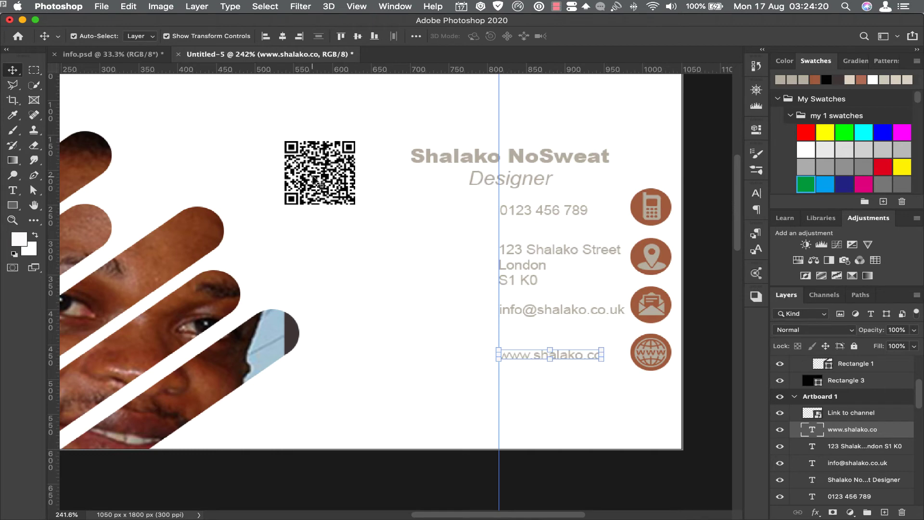
Shrink the QR code and place it in the front card's bottom-right corner.
left_click_drag(315, 181, 636, 419)
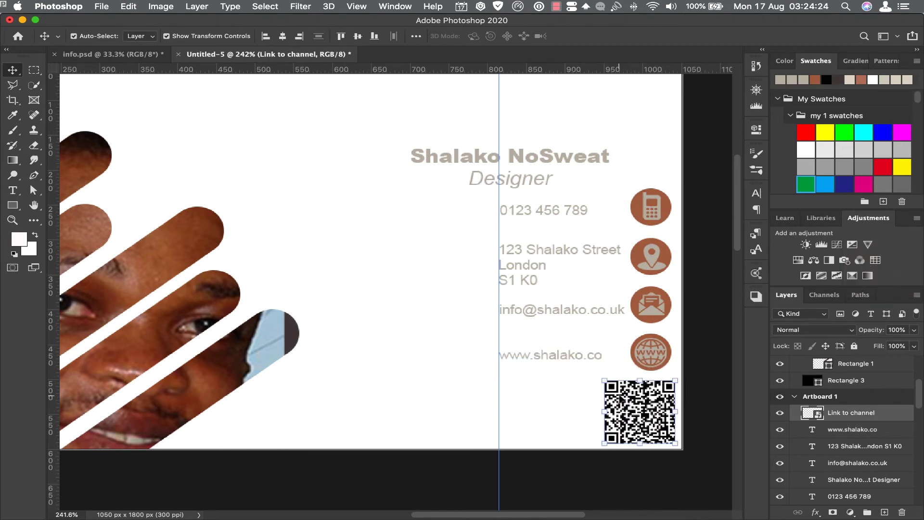
key("ctrl+t")
left_click_drag(236, 41, 230, 41)
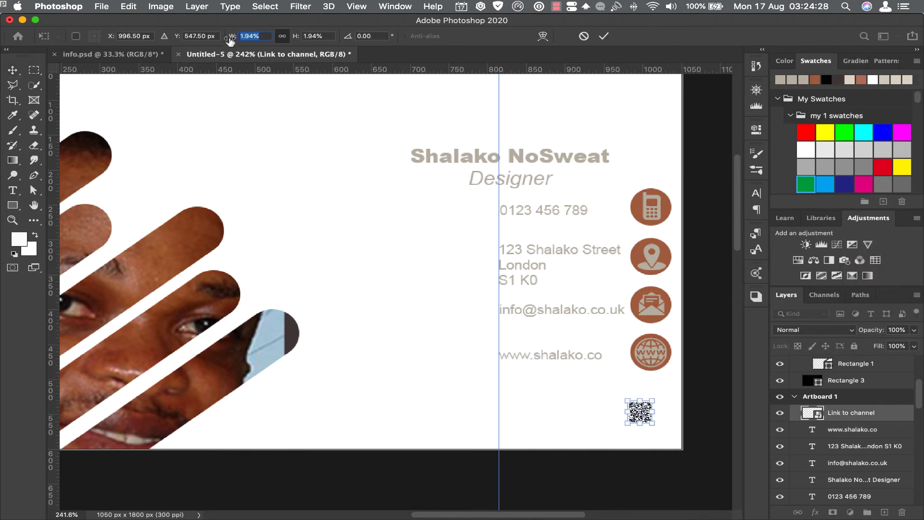
key("Up")
left_click_drag(641, 410, 659, 429)
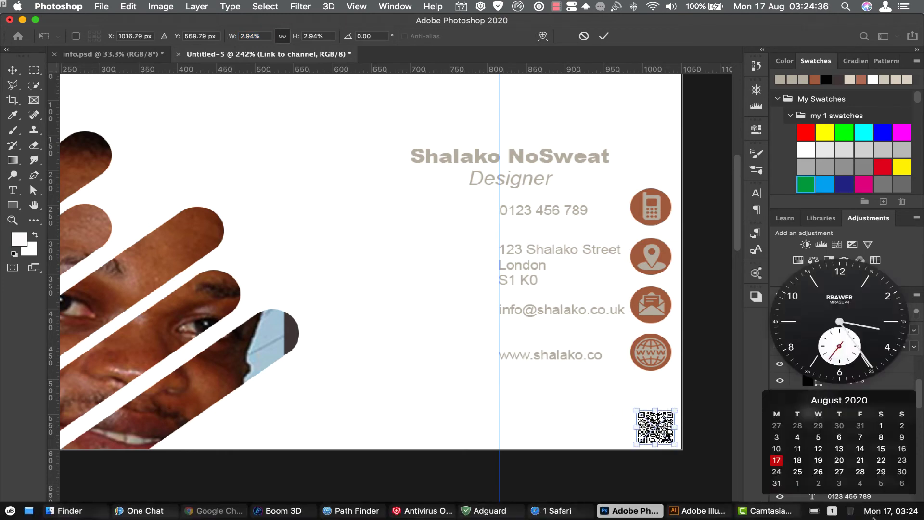
left_click(604, 36)
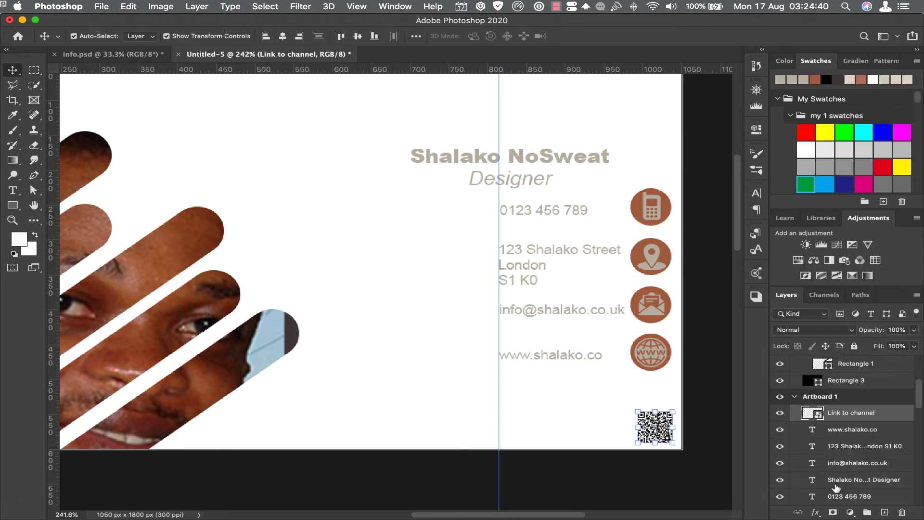
Add a 3 px Stroke to the QR code in the brown sampled from the location icon.
left_click(815, 512)
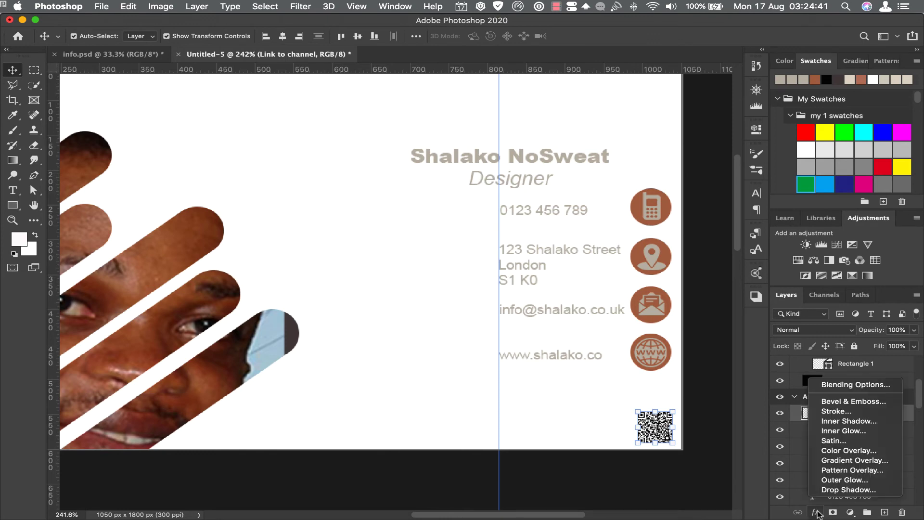
left_click(840, 411)
left_click_drag(700, 254, 373, 155)
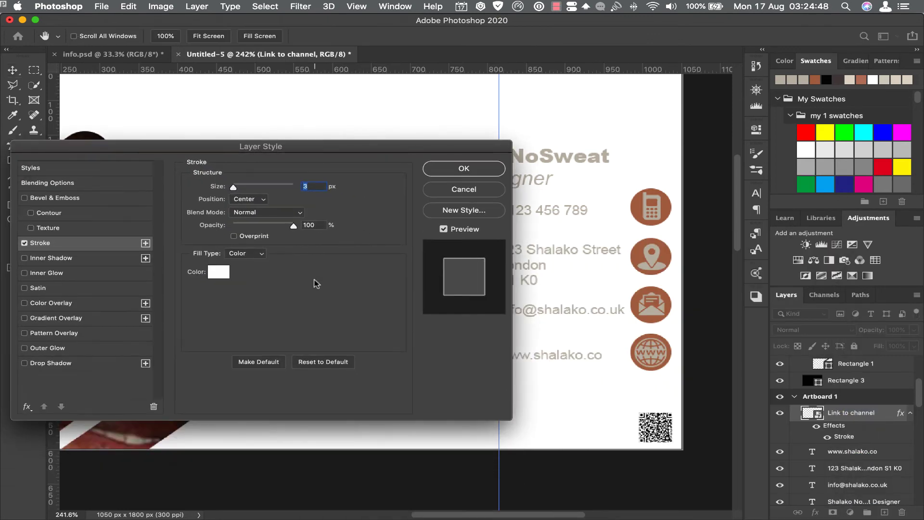
left_click(221, 272)
left_click_drag(730, 311, 453, 342)
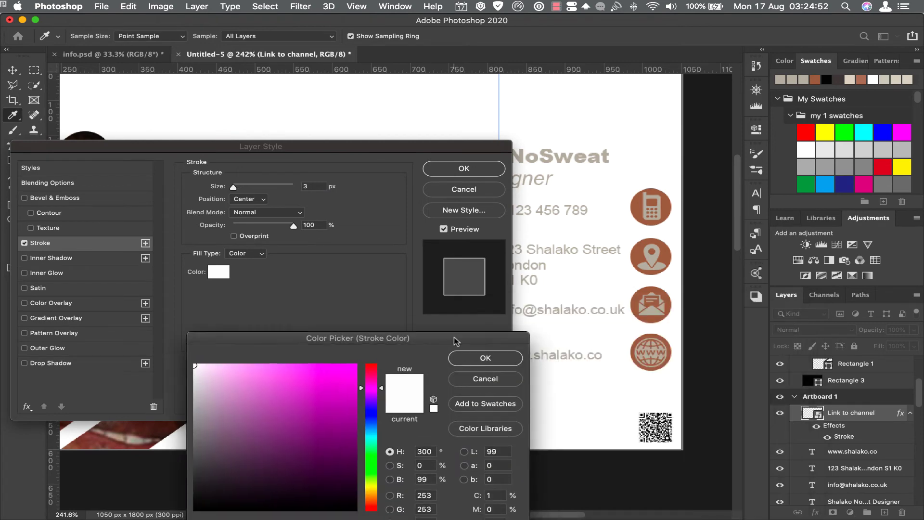
left_click(642, 254)
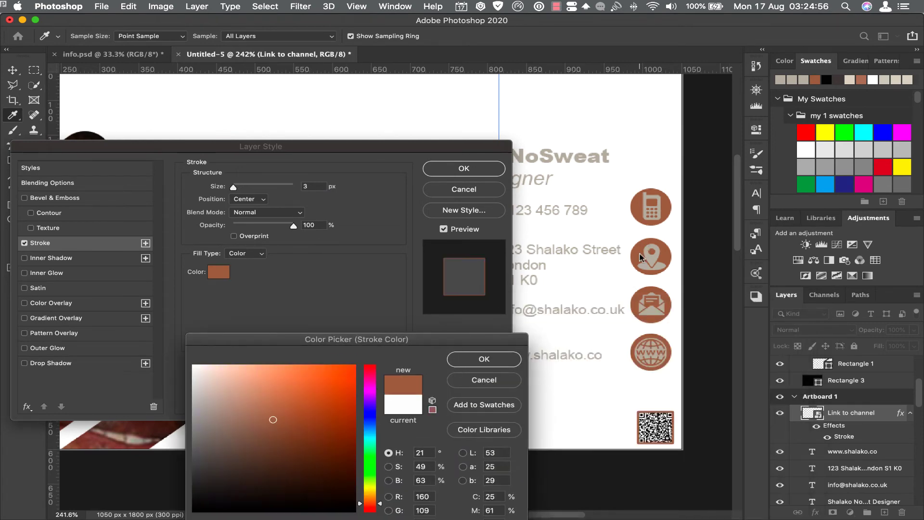
left_click(487, 360)
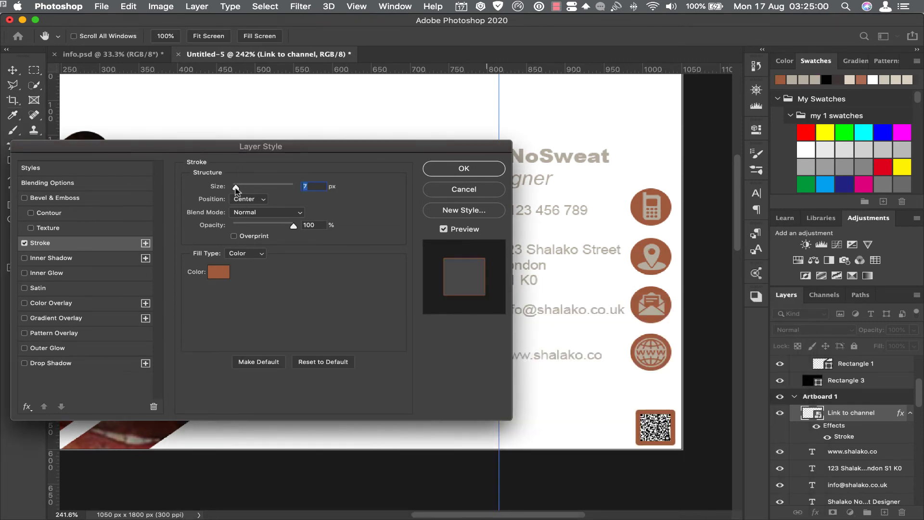
left_click(463, 168)
key("super+1")
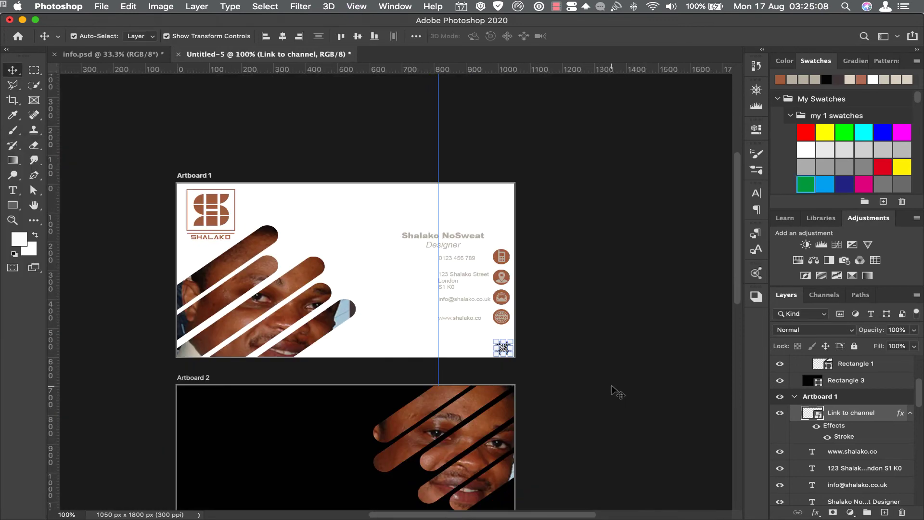
Show the black Rectangle 2 background on the front and drag the vertical guide off the canvas.
scroll(831, 456, "down", 5)
scroll(831, 455, "down", 5)
scroll(818, 472, "down", 5)
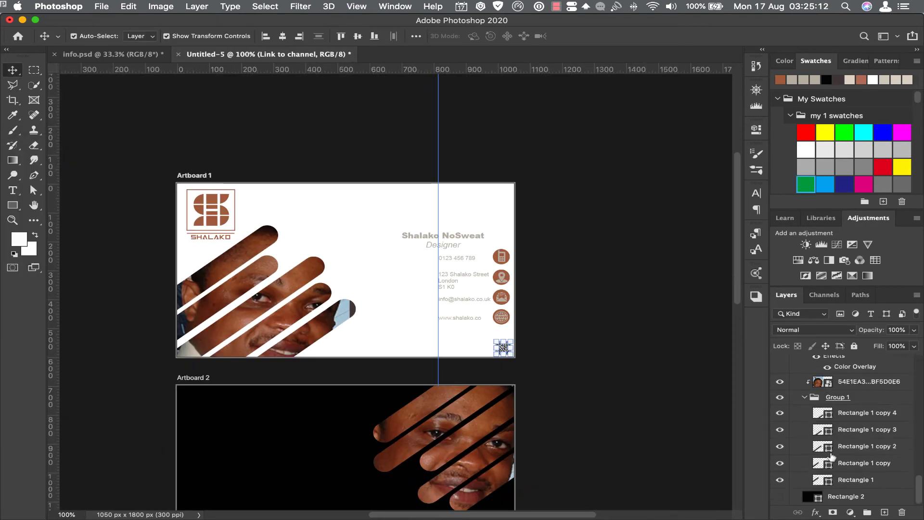
left_click(781, 497)
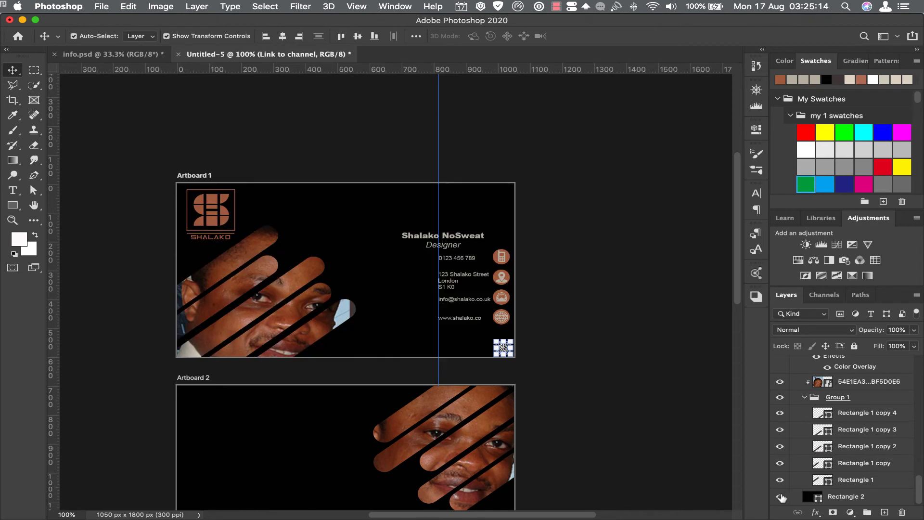
left_click(634, 269)
left_click(424, 202)
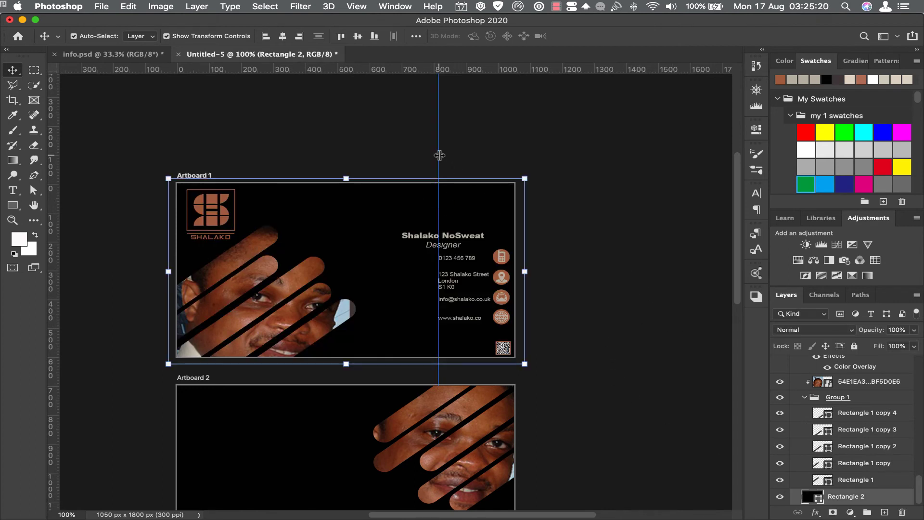
left_click_drag(439, 155, 58, 192)
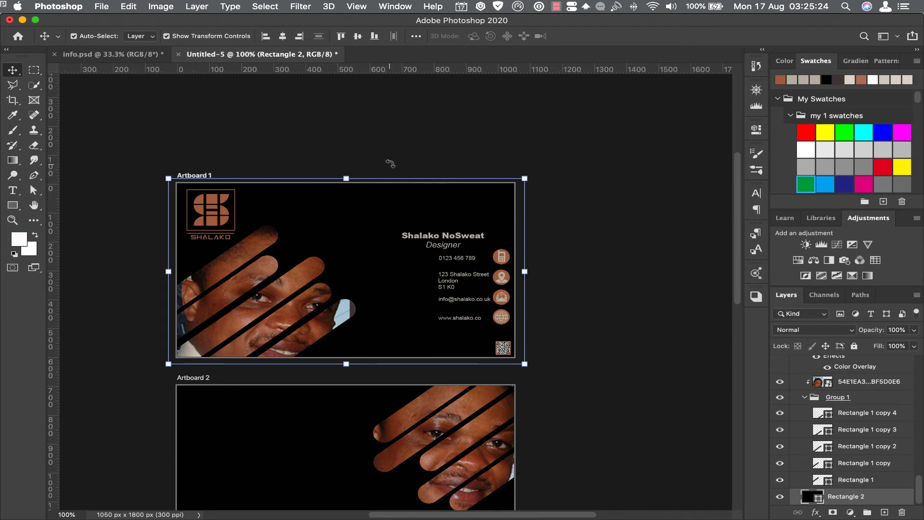
scroll(587, 386, "down", 2)
scroll(588, 386, "down", 3)
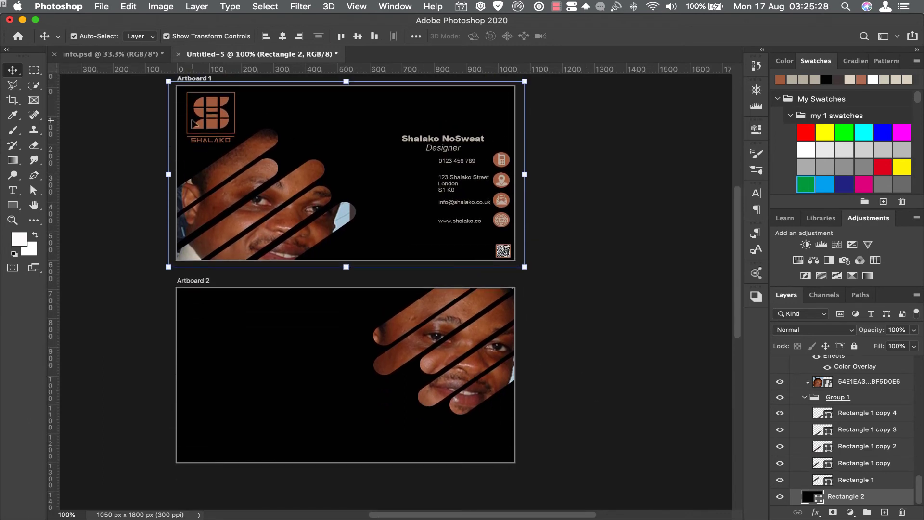
left_click(211, 128)
Copy the SHALAKO logo onto the back of the card and resize it.
left_click_drag(213, 127, 309, 348)
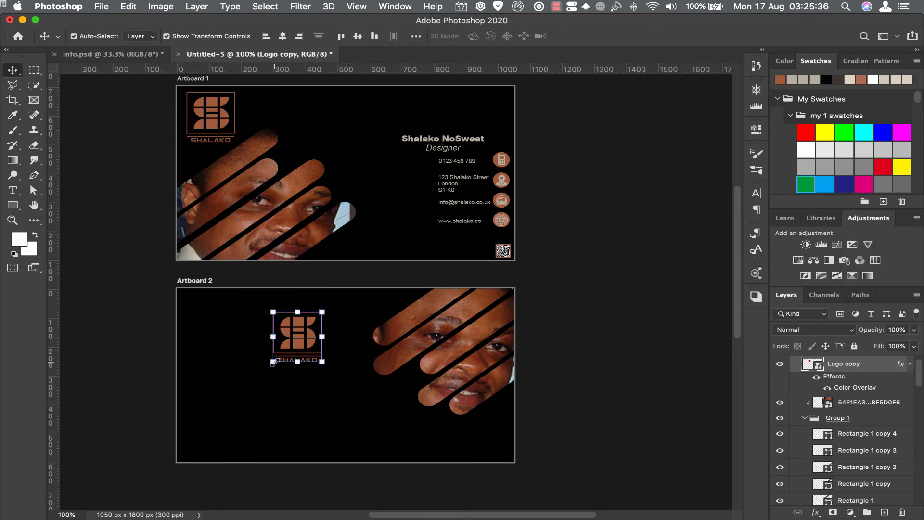
key("super+t")
left_click_drag(226, 42, 255, 41)
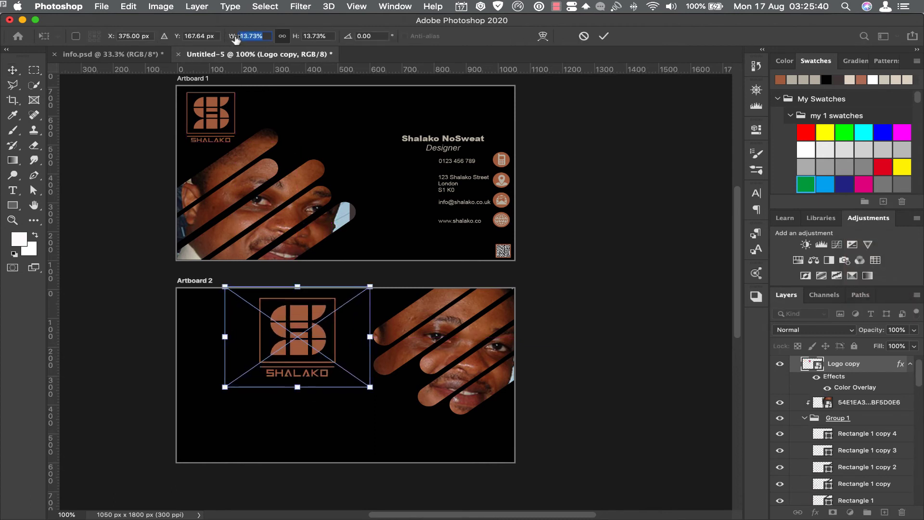
left_click_drag(364, 290, 336, 305)
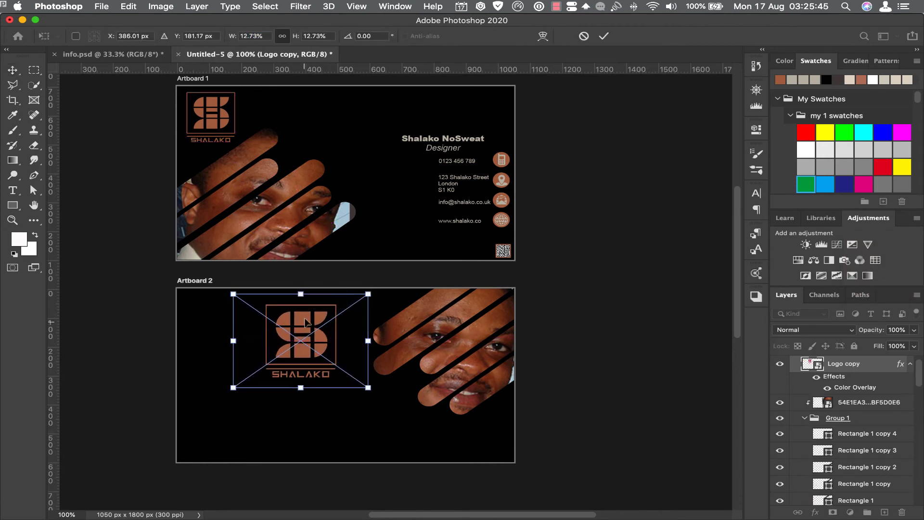
left_click(604, 36)
left_click(603, 215)
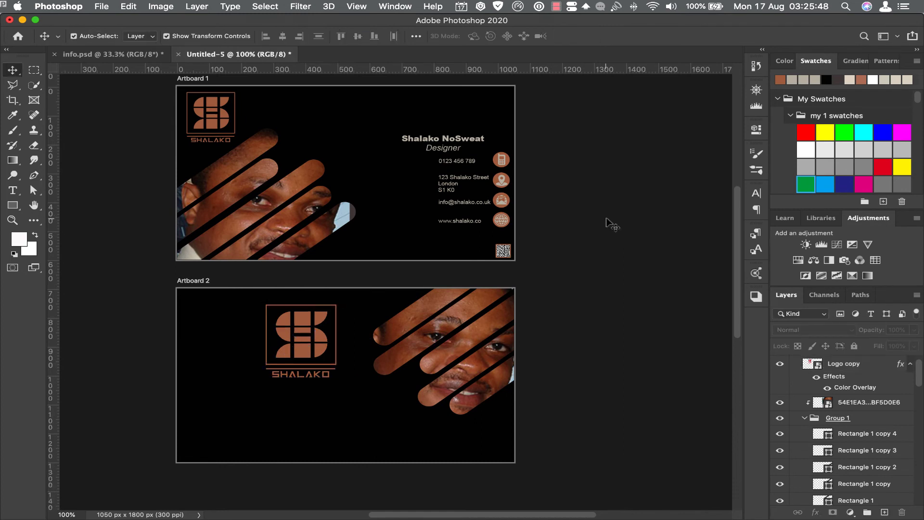
left_click(466, 224)
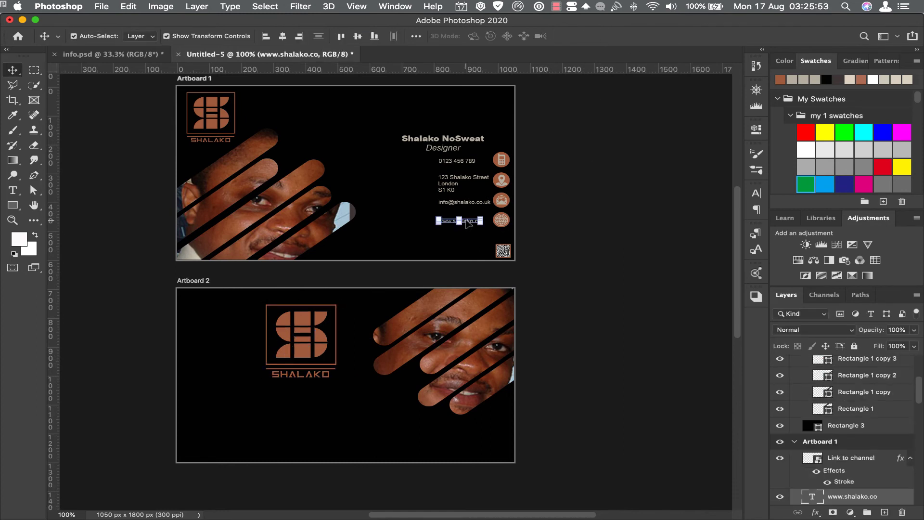
mouse_move(466, 223)
left_mouse_down()
mouse_move(454, 250)
mouse_move(456, 224)
mouse_move(294, 433)
left_mouse_up()
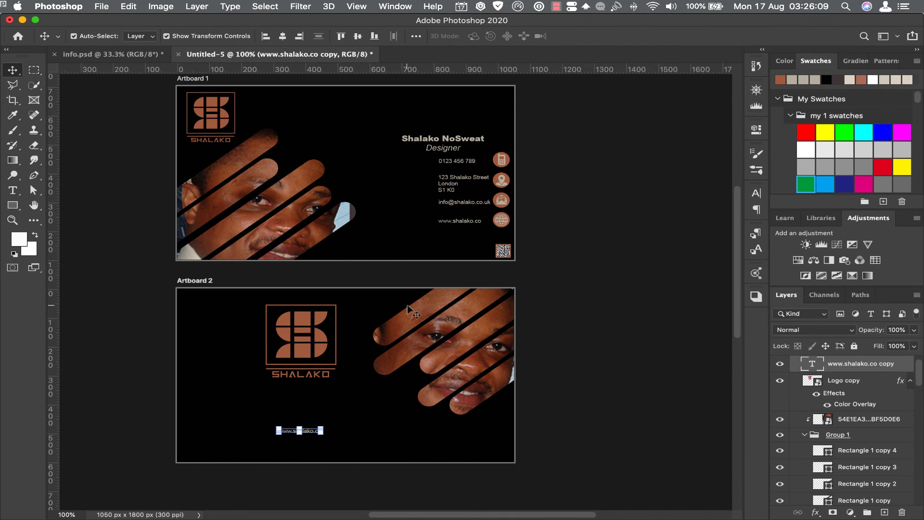
left_click(756, 194)
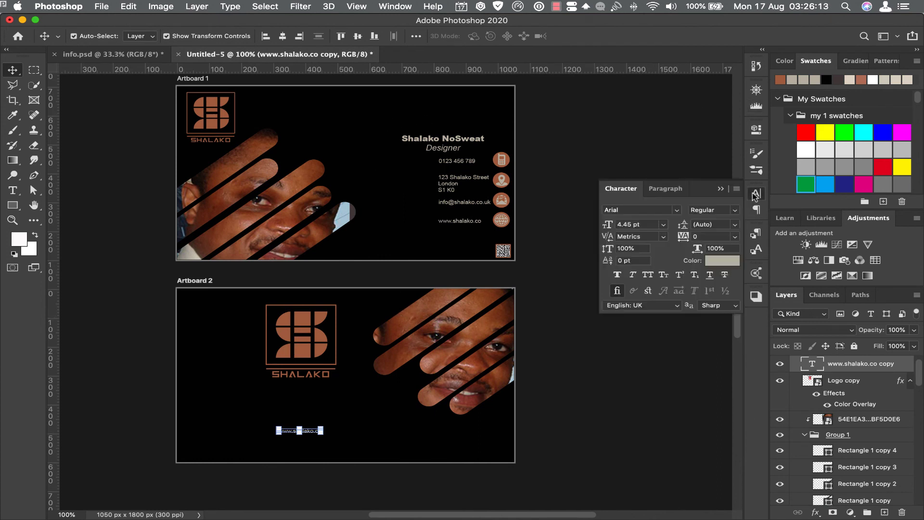
left_click_drag(607, 225, 610, 227)
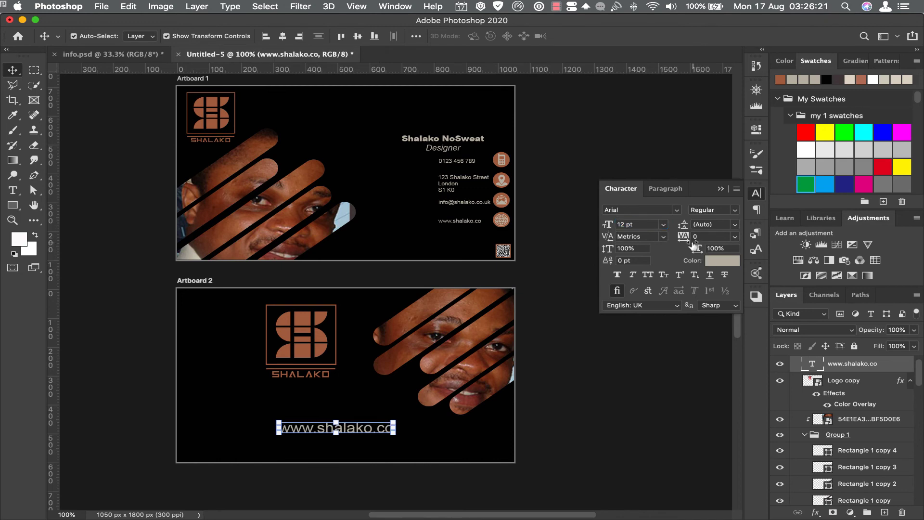
left_click_drag(683, 236, 710, 253)
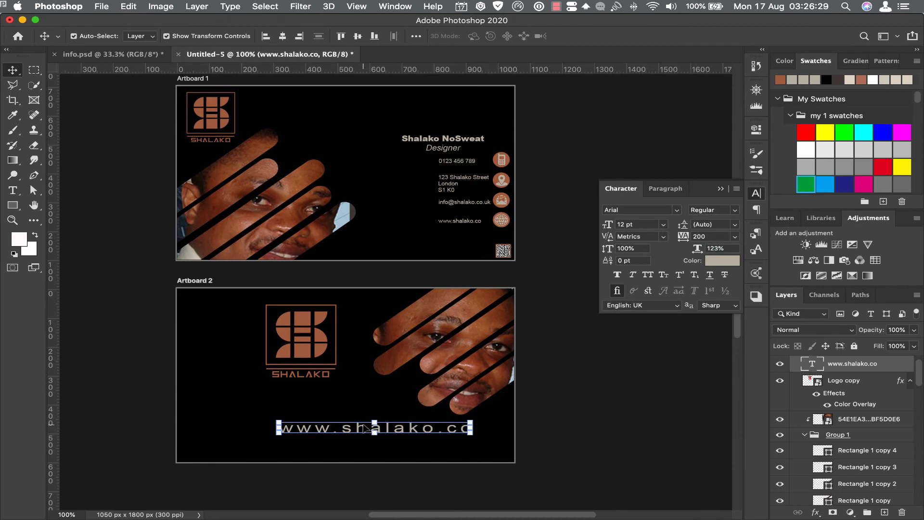
left_click_drag(365, 428, 324, 445)
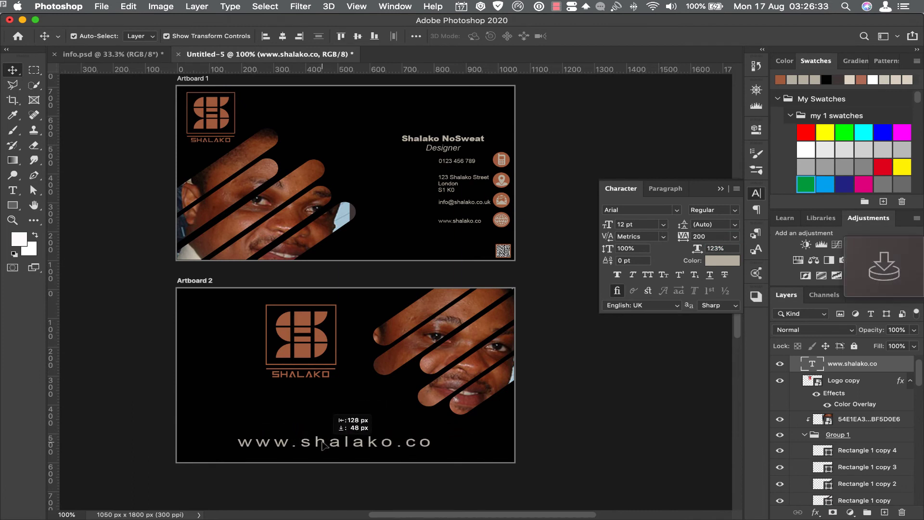
left_click_drag(323, 445, 332, 447)
left_click_drag(311, 343, 329, 358)
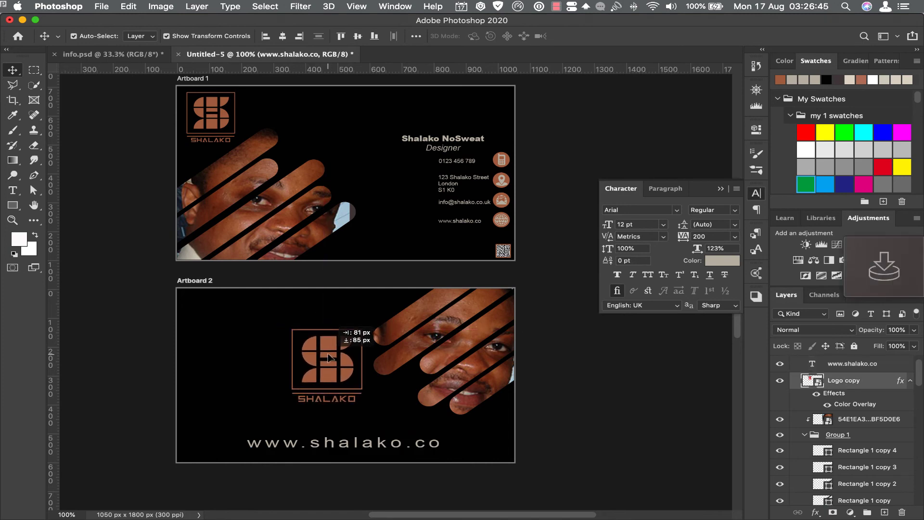
left_click_drag(329, 358, 329, 356)
left_click(735, 187)
Nudge the name block left, zoom into the front and add a vertical guide at about 798 px.
scroll(566, 231, "up", 5)
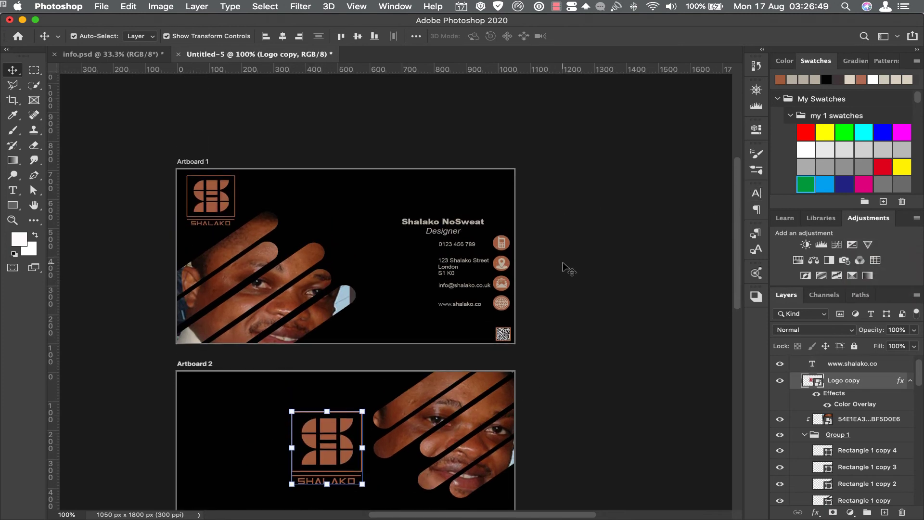
scroll(565, 268, "up", 1)
left_click_drag(447, 238, 398, 226)
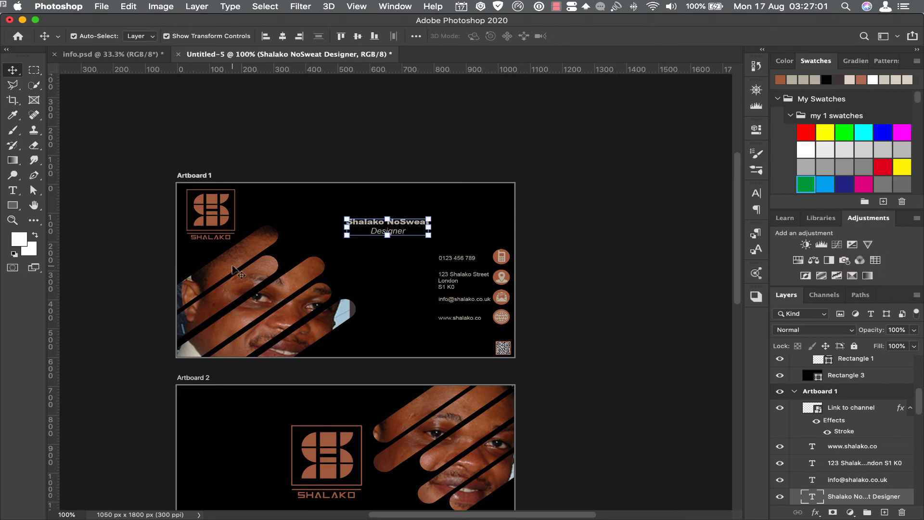
left_click(12, 221)
mouse_move(175, 182)
left_mouse_down()
mouse_move(584, 371)
mouse_move(570, 372)
left_mouse_up()
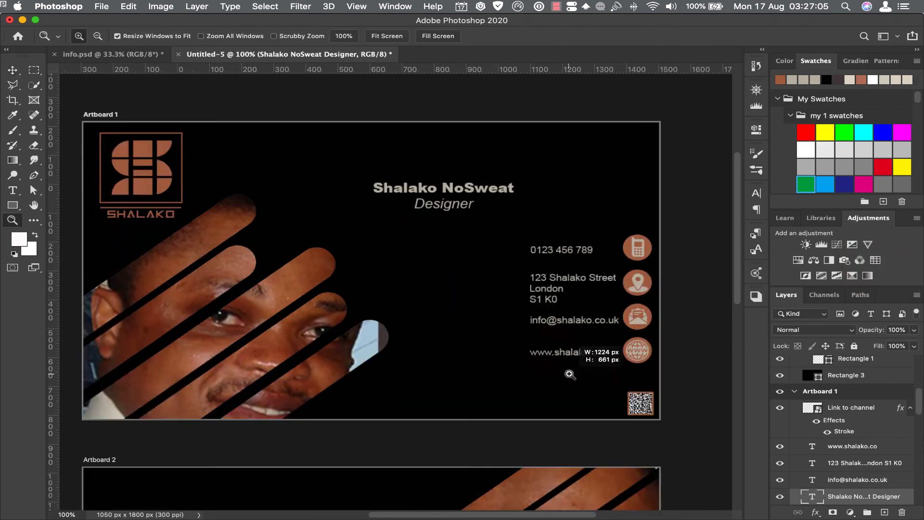
scroll(456, 515, "right", 5)
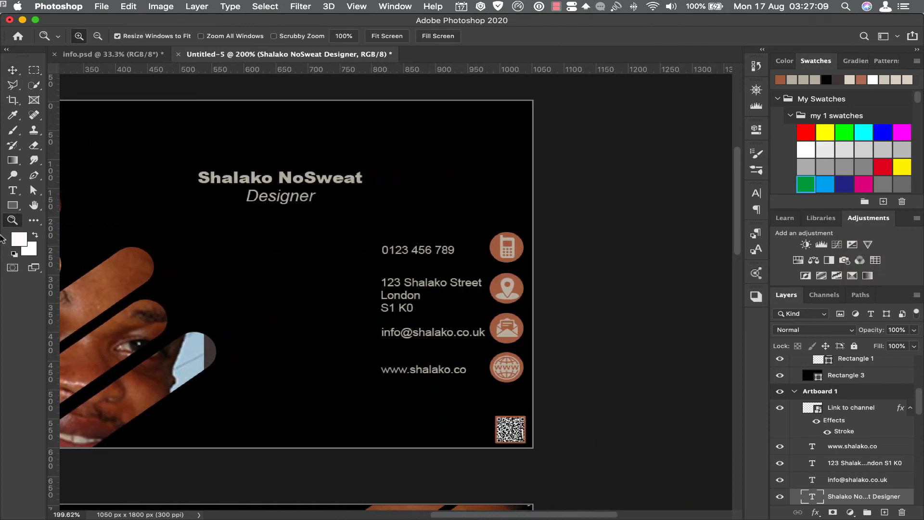
left_click_drag(53, 274, 370, 309)
left_click(13, 70)
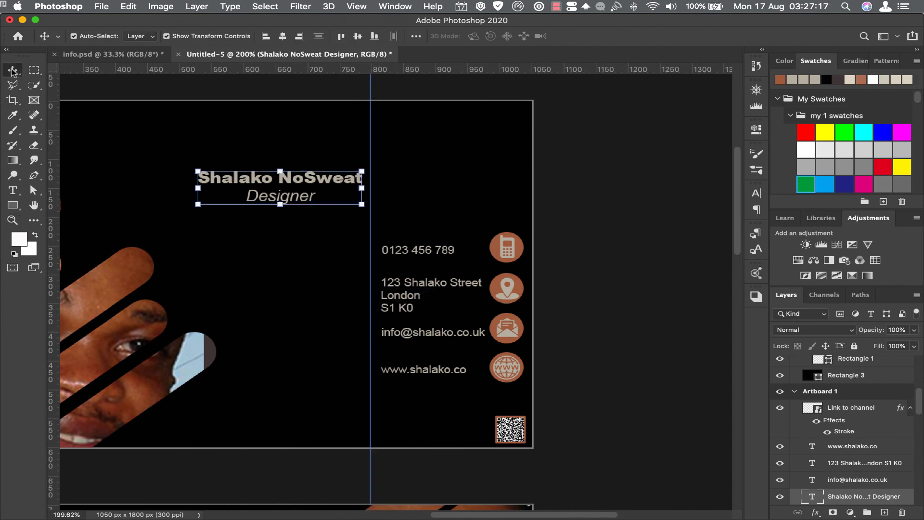
Set the email text to 6 pt, move it left and put the guide at its left edge.
left_click(398, 339)
left_click(756, 193)
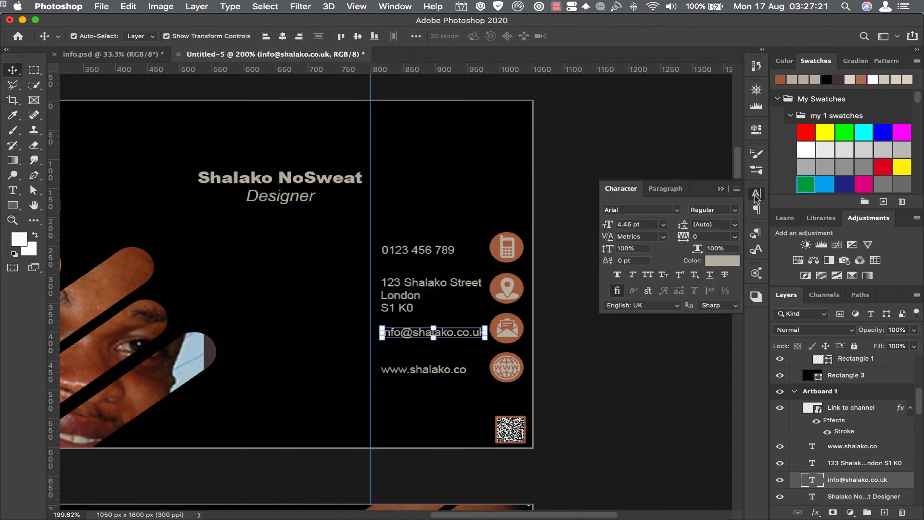
left_click(663, 225)
left_click(642, 249)
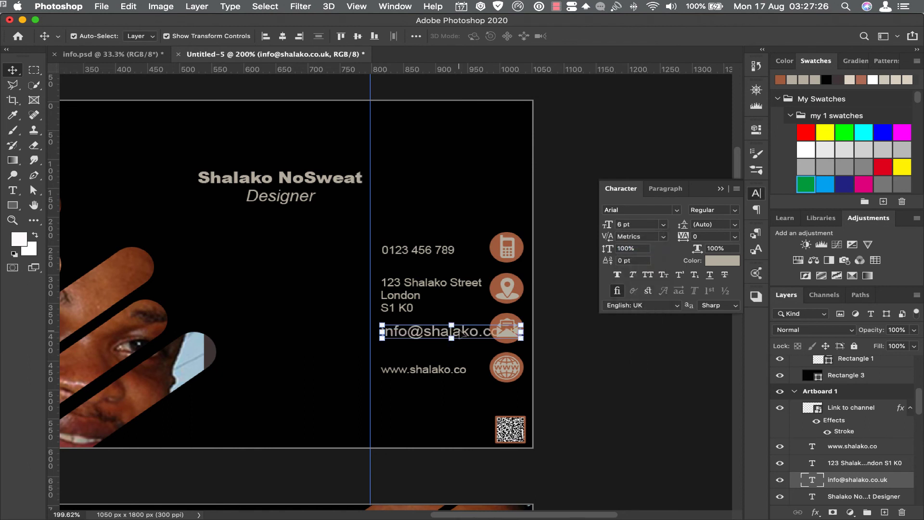
left_click_drag(401, 337, 368, 337)
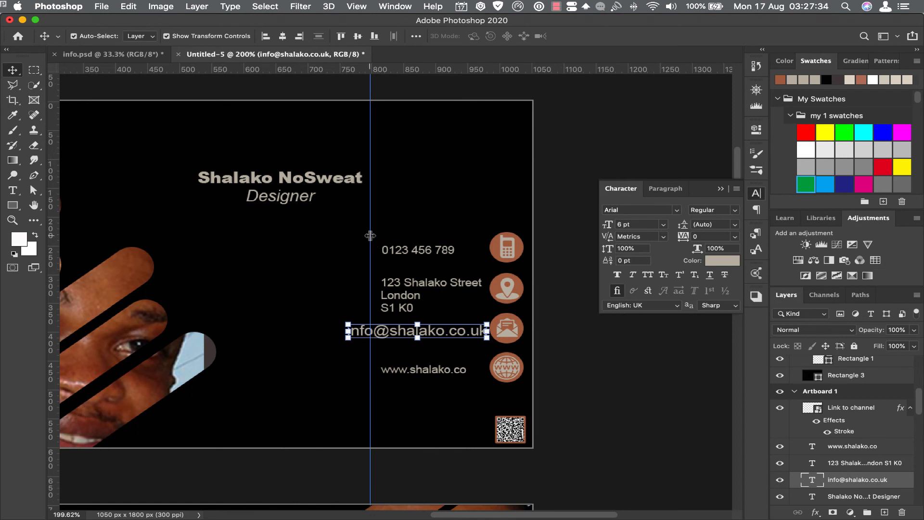
left_click_drag(370, 235, 344, 231)
Set the phone number and address to 6 pt and align them on the guide.
left_click(413, 251)
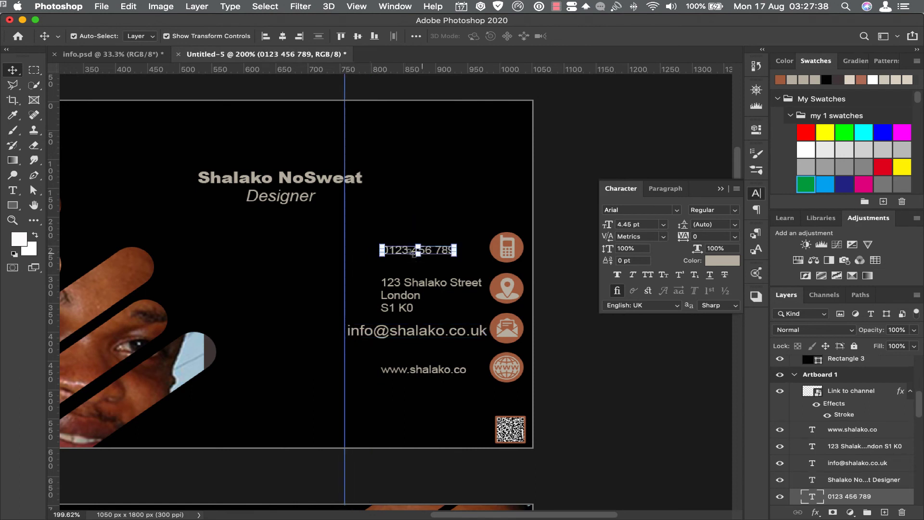
left_click(665, 226)
left_click(638, 250)
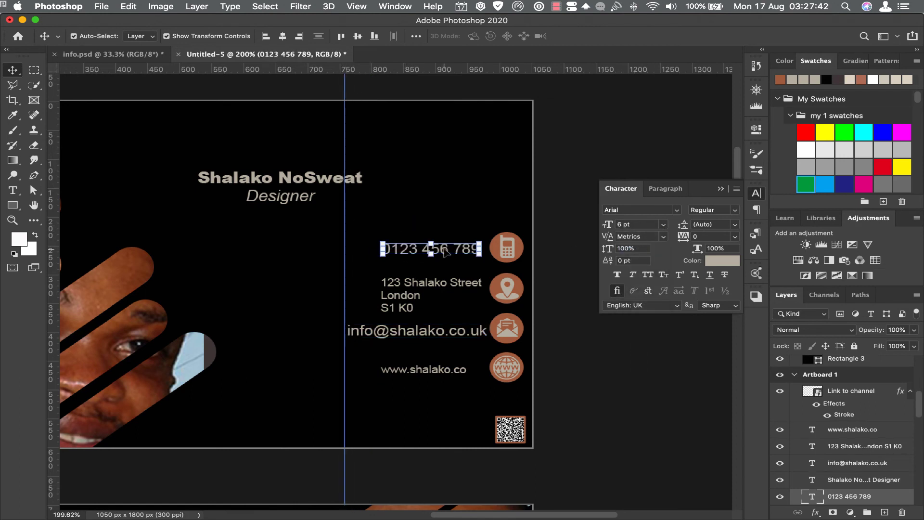
left_click_drag(445, 252, 406, 249)
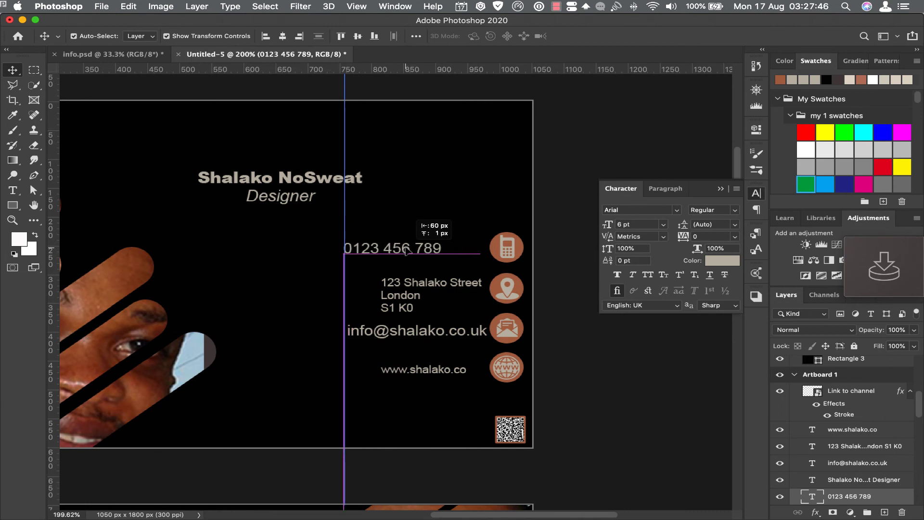
left_click(423, 295)
left_click(663, 225)
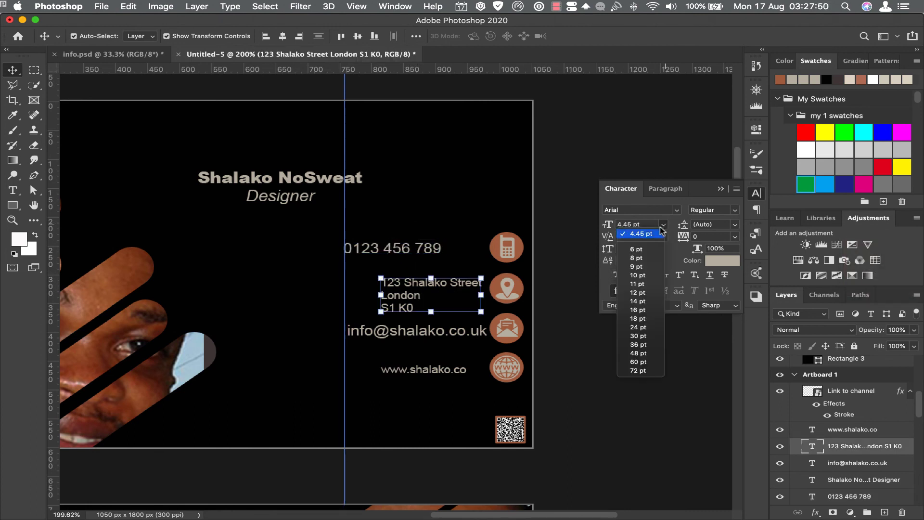
left_click(636, 250)
left_click_drag(404, 289, 366, 281)
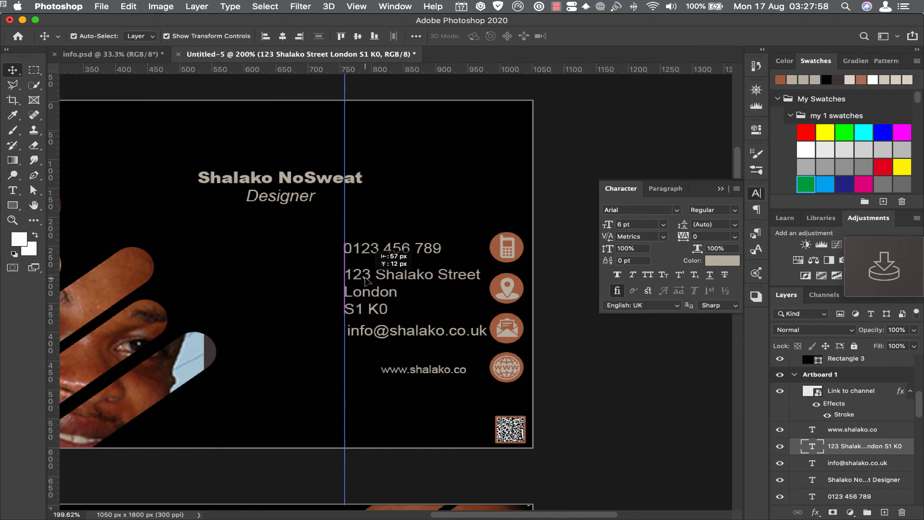
left_click(424, 372)
left_click(663, 225)
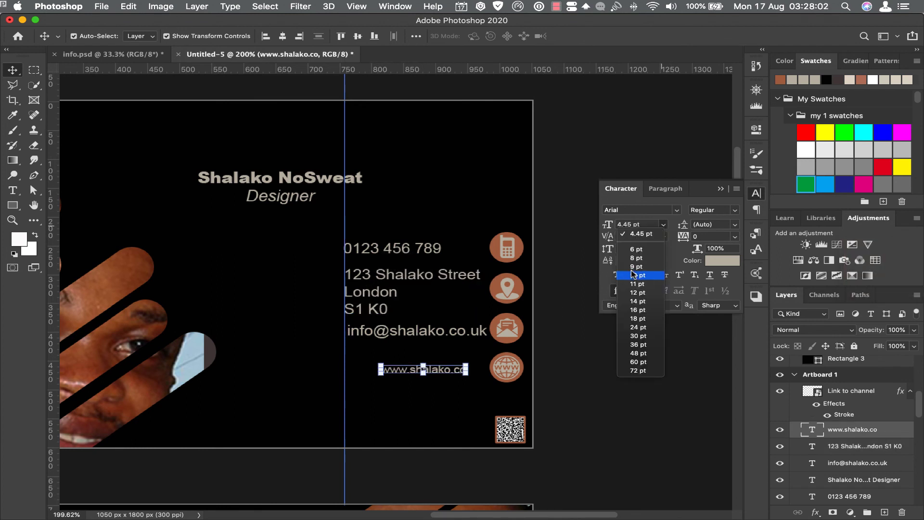
left_click(636, 250)
left_click_drag(430, 372, 394, 370)
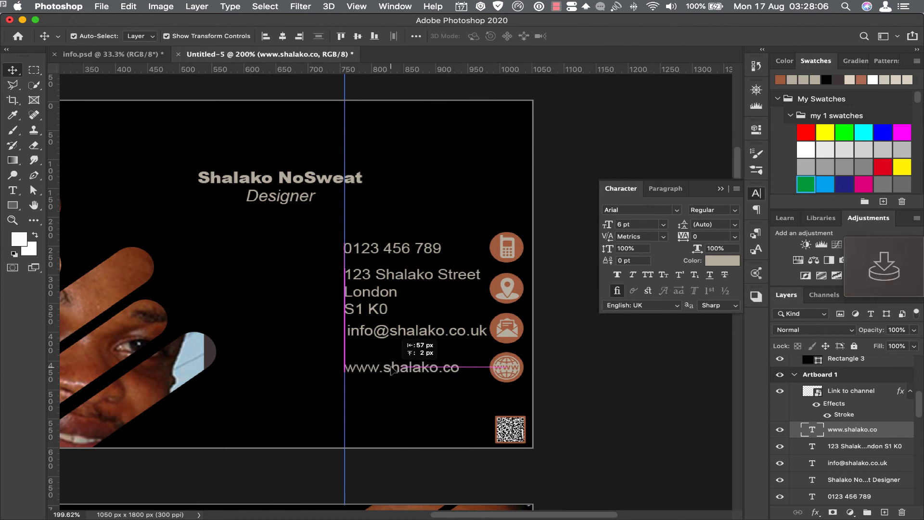
Shrink the word Designer in the name block to 5 pt.
left_click(721, 189)
left_click(267, 183)
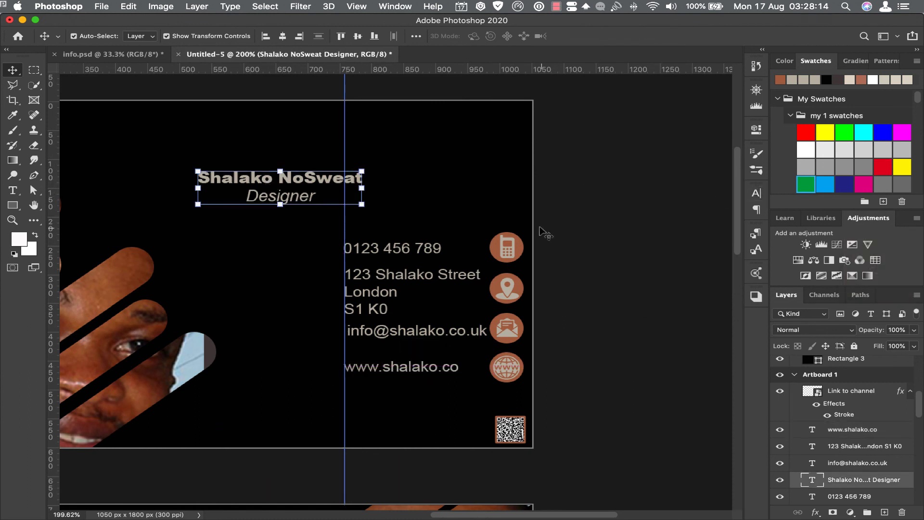
double_click(305, 202)
left_click(313, 197)
double_click(287, 201)
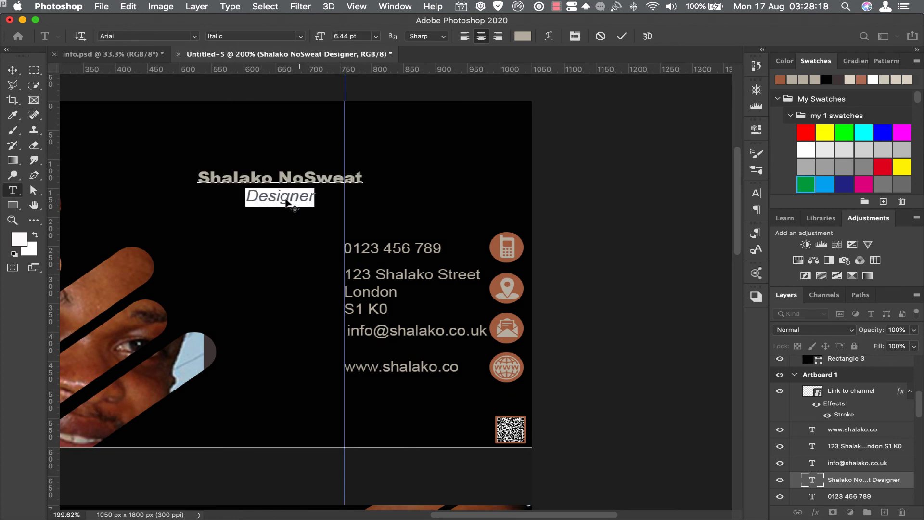
left_click(756, 194)
left_click(664, 226)
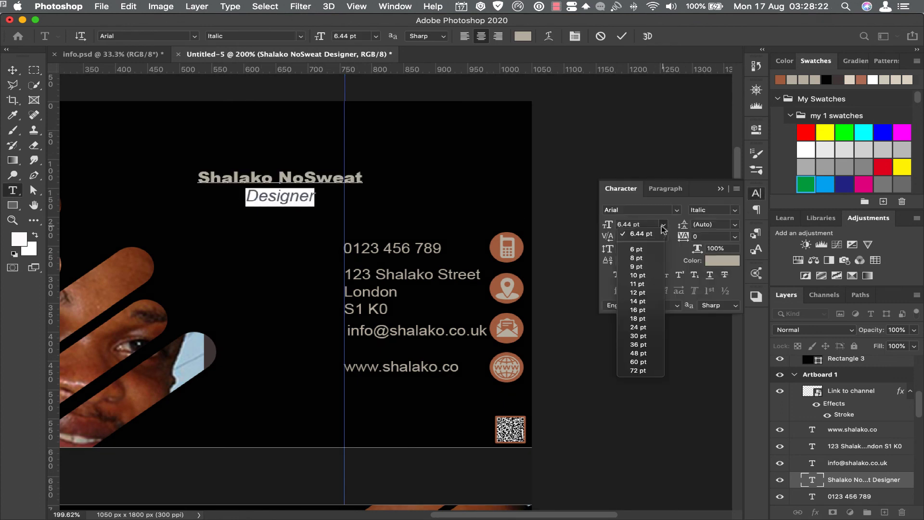
left_click(608, 228)
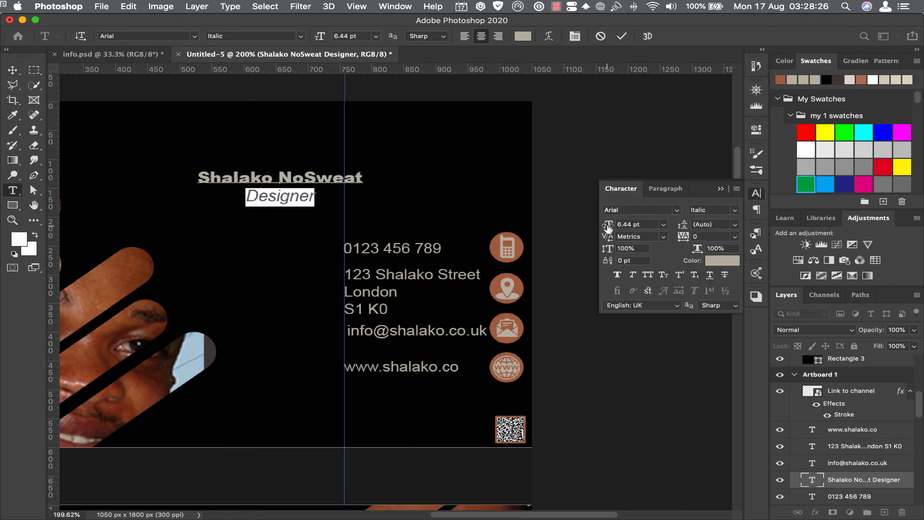
type("5")
key("Return")
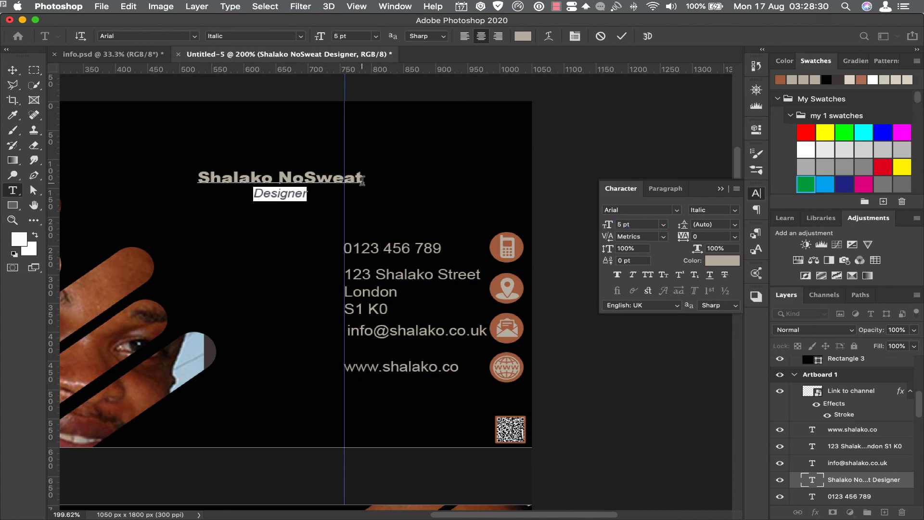
left_click(621, 36)
Enlarge the Shalako NoSweat name to 8 pt.
left_click_drag(362, 178, 202, 167)
left_click(663, 224)
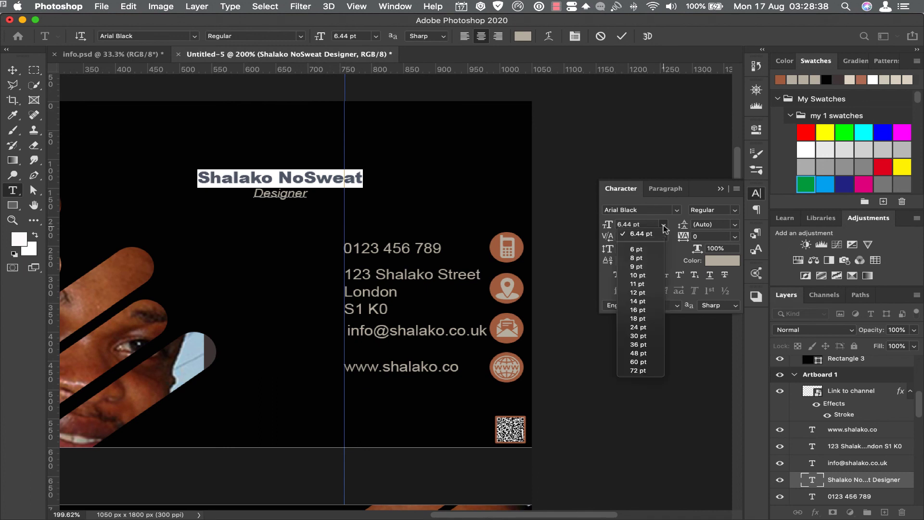
left_click(641, 254)
left_click(621, 36)
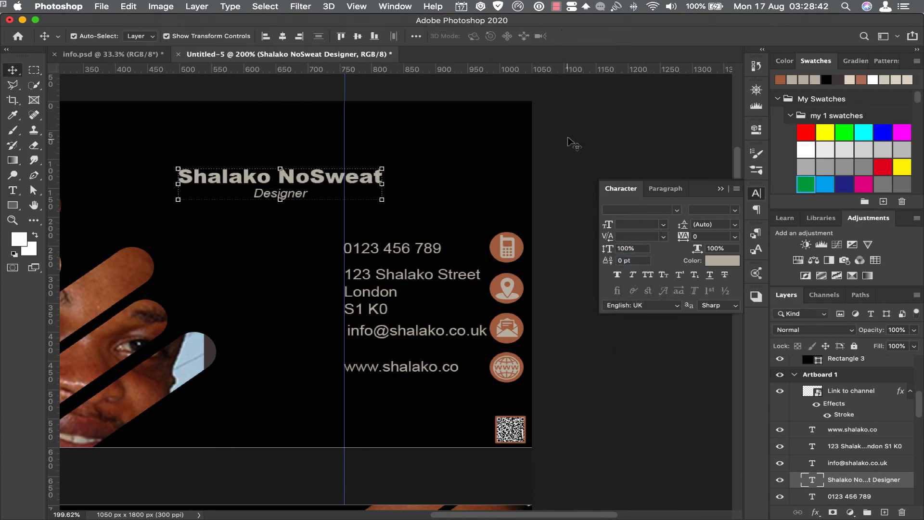
Move the name block to the card's top-right and remove the vertical guide.
left_click(572, 159)
left_click_drag(284, 177, 419, 172)
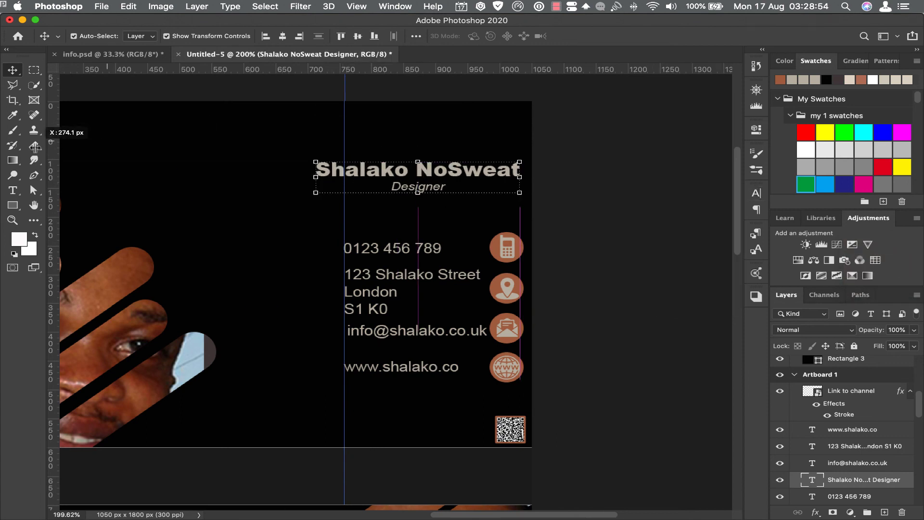
left_click_drag(346, 124, 43, 129)
key("super+1")
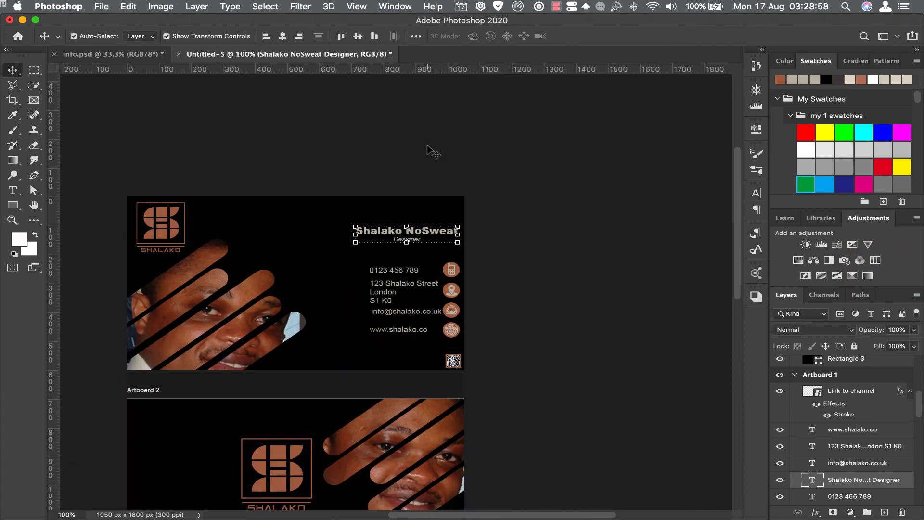
Deselect the text and zoom to frame both front and back artboards together.
left_click(548, 197)
scroll(534, 198, "down", 3)
scroll(536, 195, "down", 2)
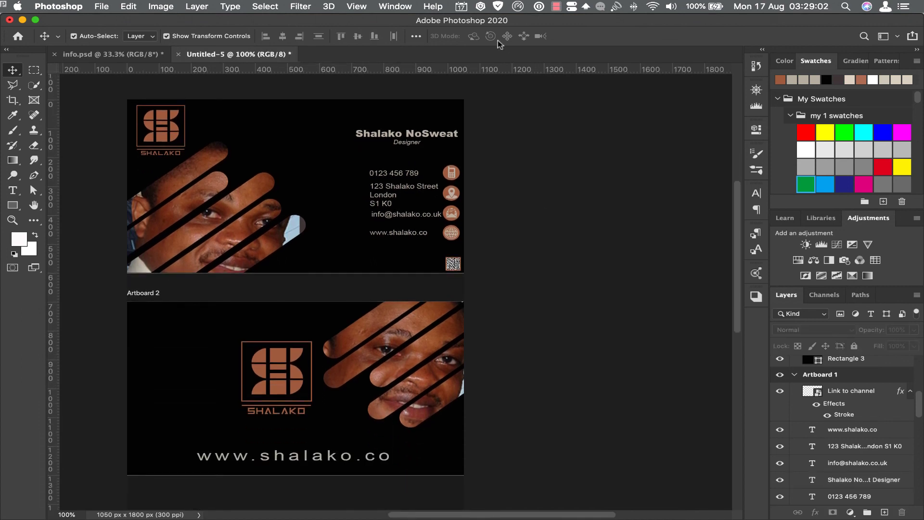
left_click(12, 220)
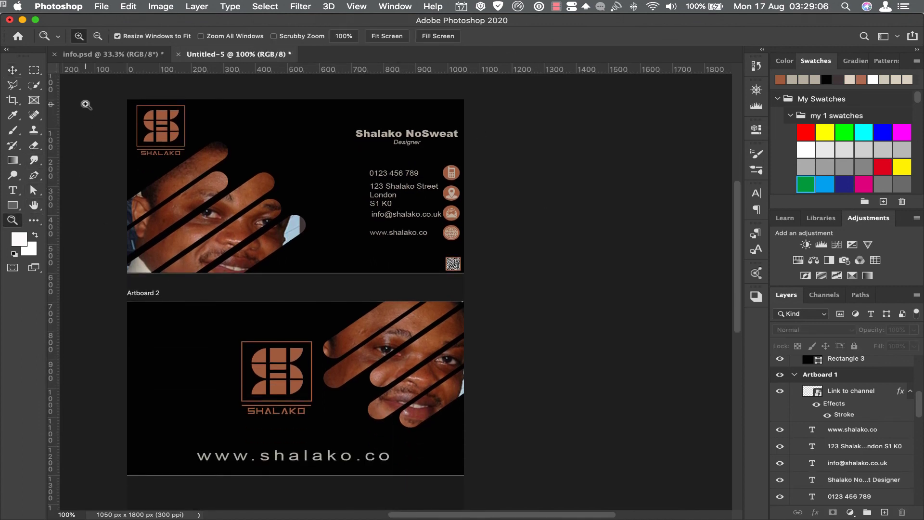
left_click_drag(109, 89, 486, 479)
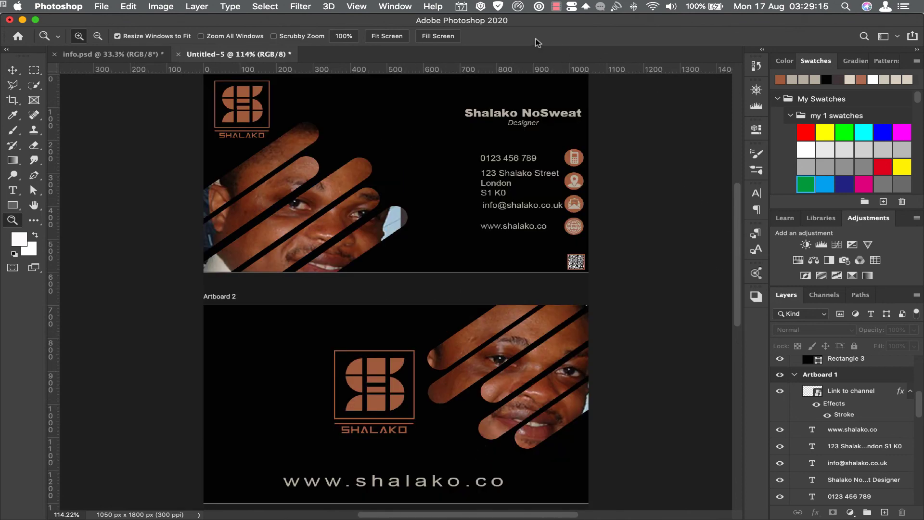
left_click(557, 7)
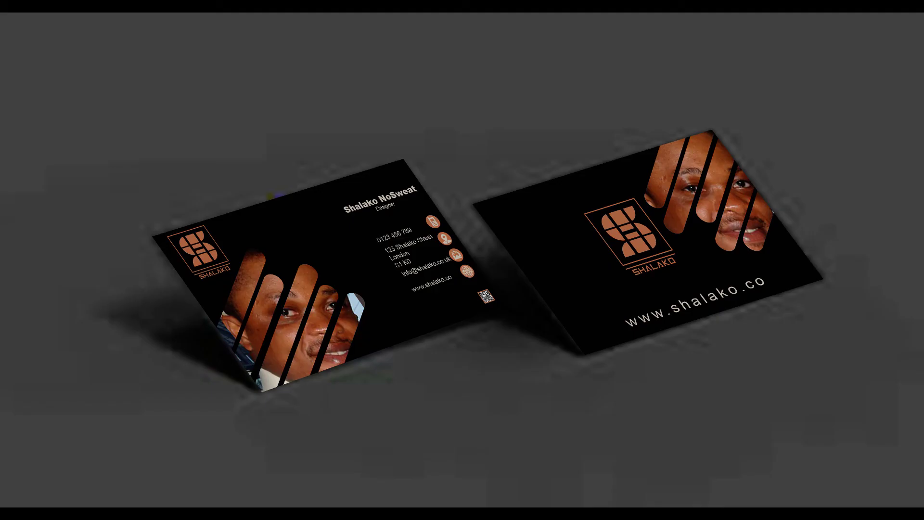